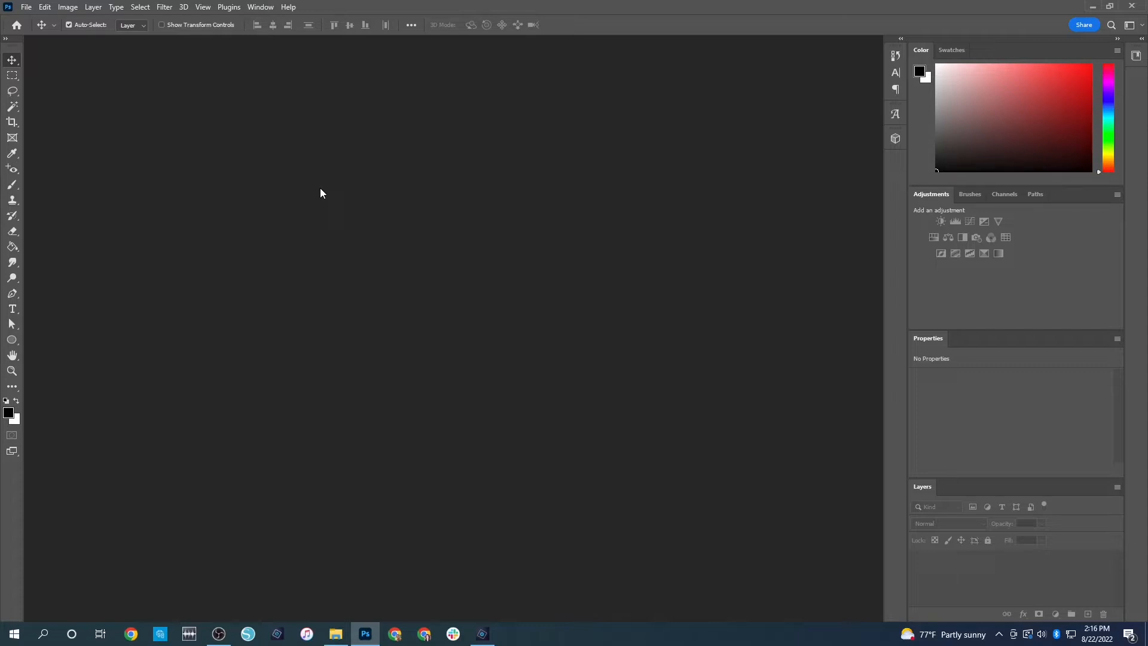
Create a new document from the recent 8.5 x 11 in at 300 ppi preset
key(ctrl+n)
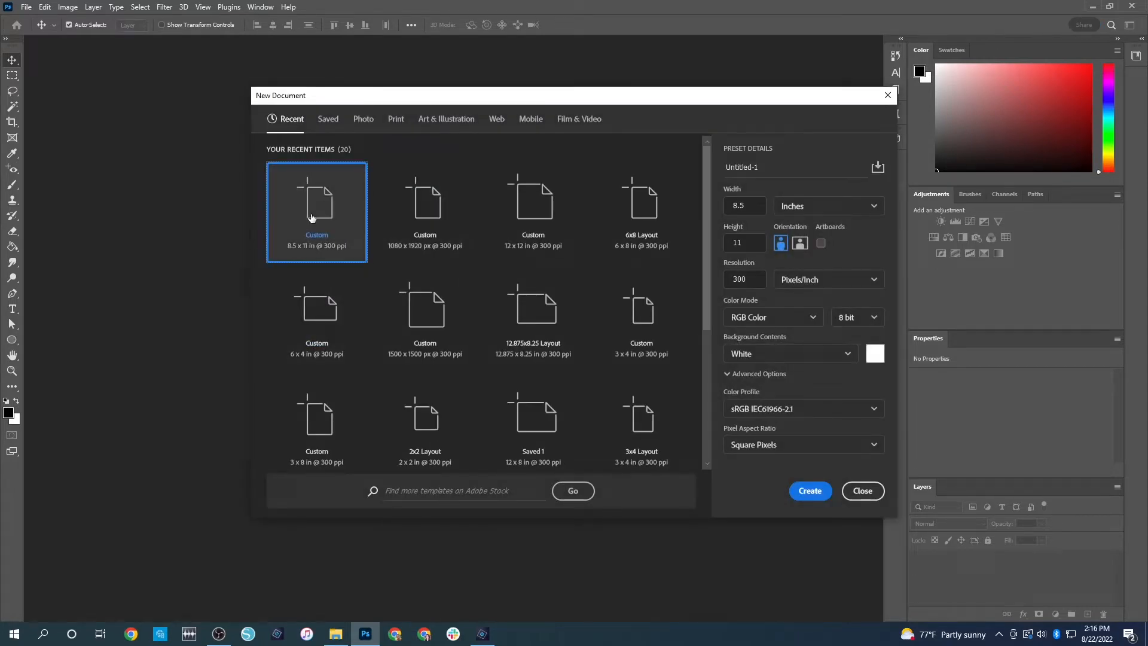
double_click(312, 218)
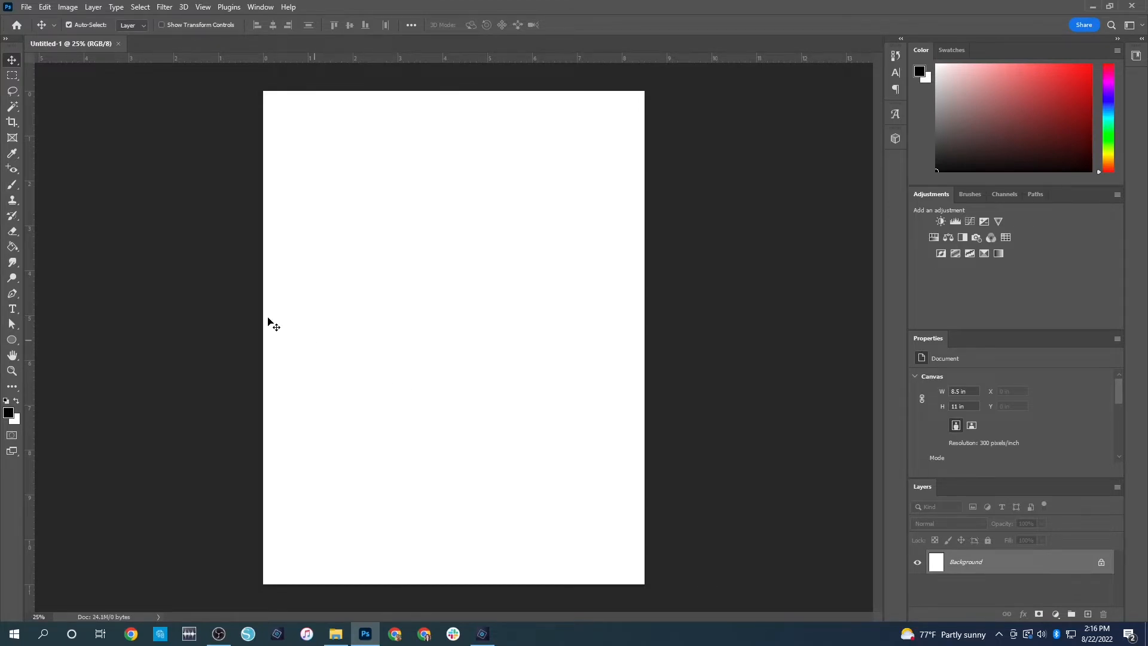
Stamp the 1321 px camera brush once in black on the upper half of the page
click(12, 189)
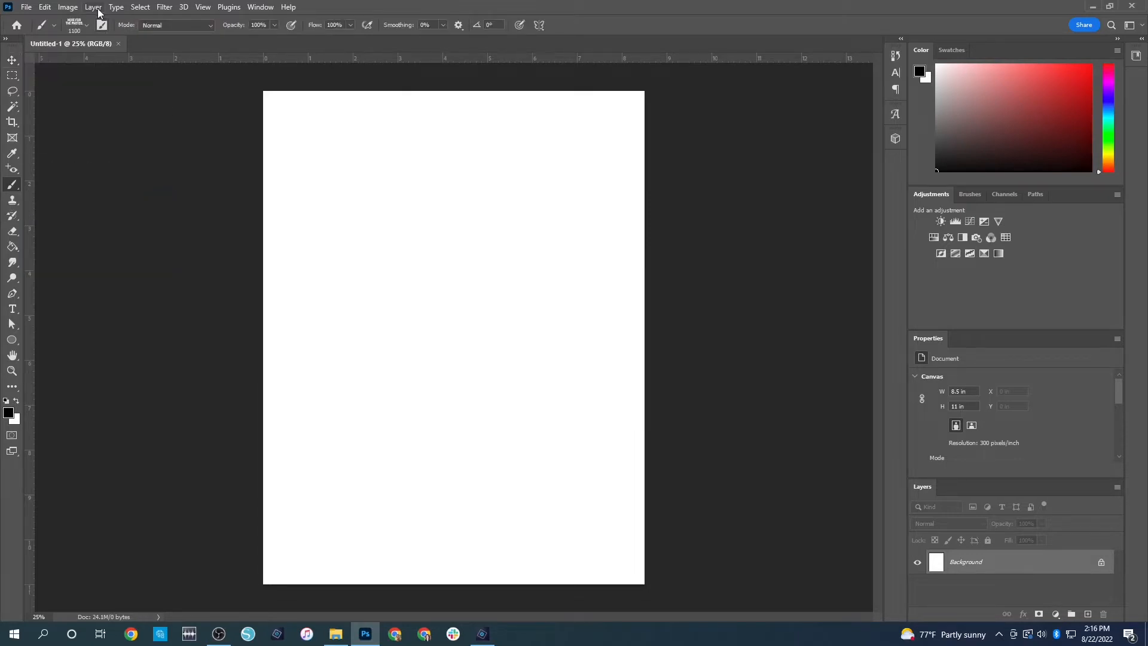
click(86, 25)
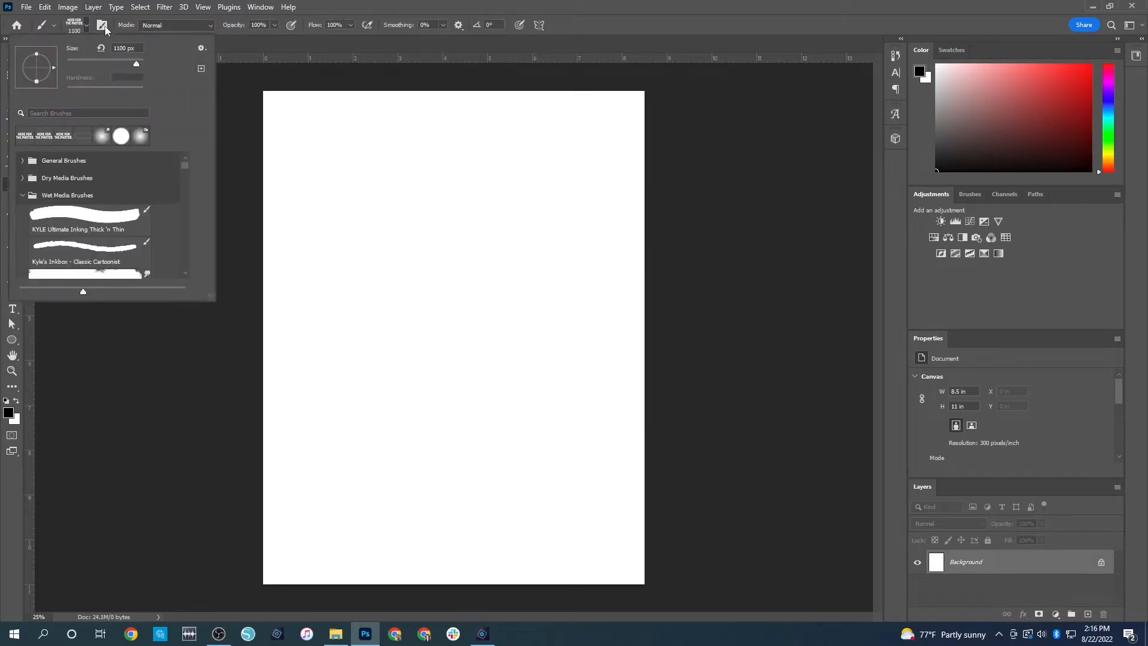
click(103, 25)
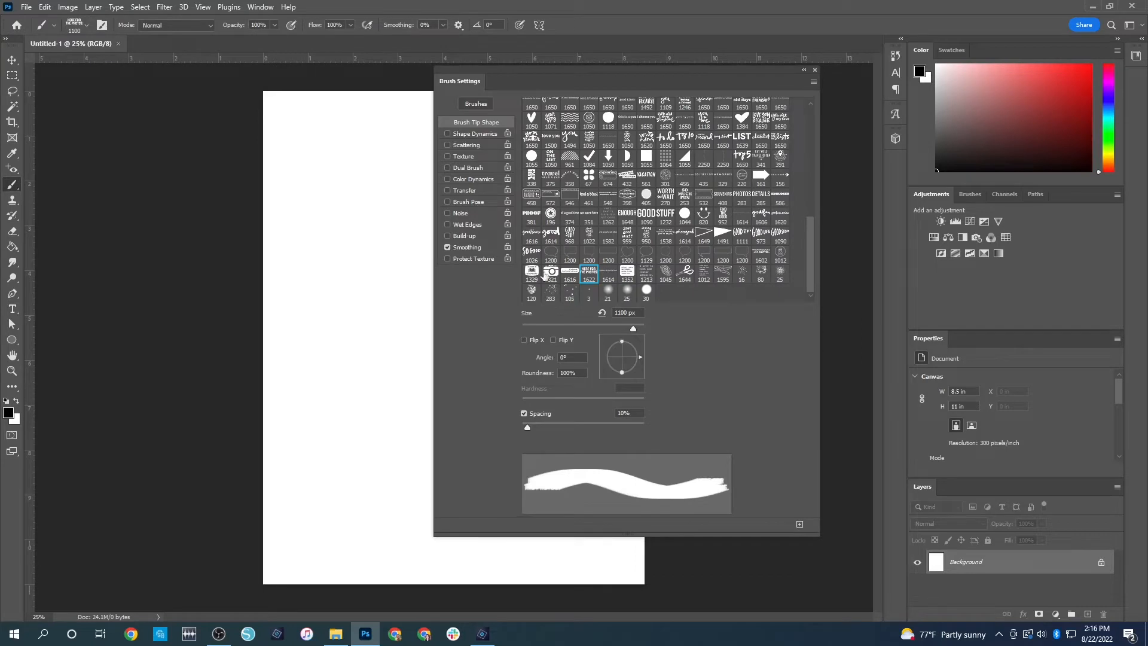
click(549, 273)
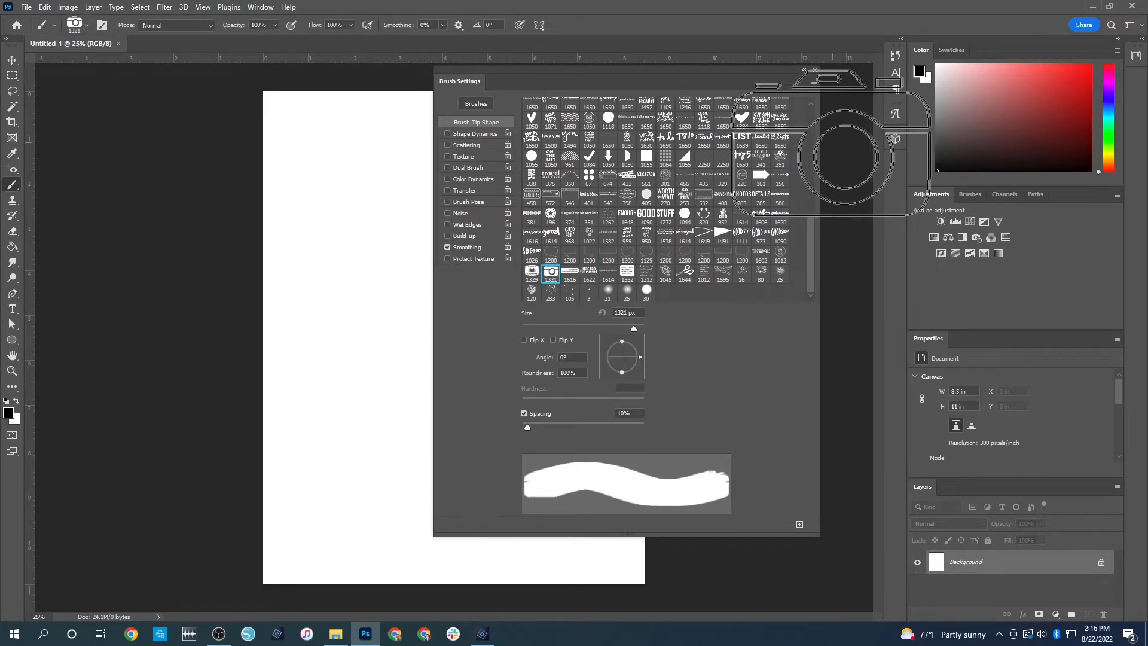
click(103, 25)
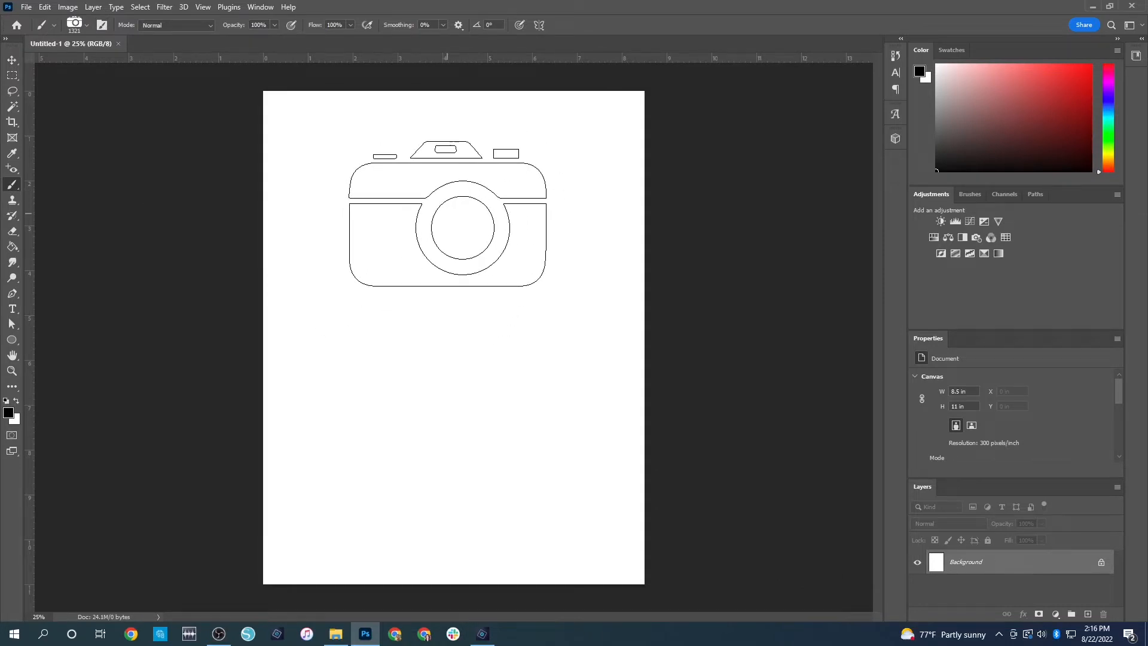
click(447, 214)
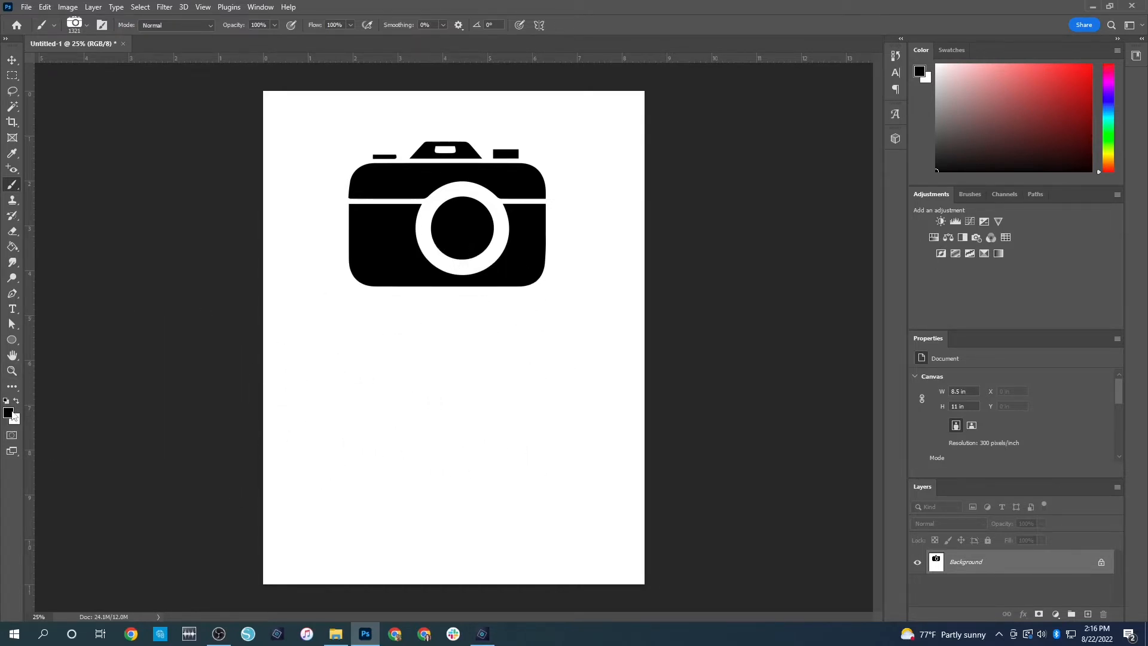
Set the foreground color to gold c4aa43 and stamp a second camera directly below the black one
click(9, 412)
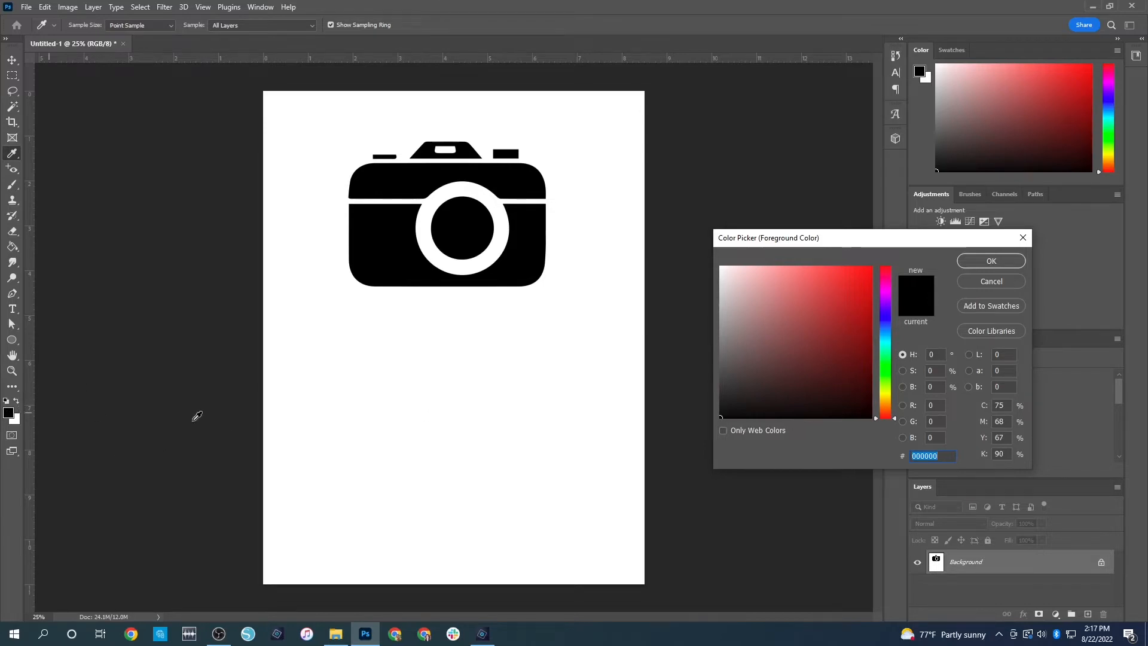
drag(822, 316, 850, 326)
drag(893, 392, 889, 402)
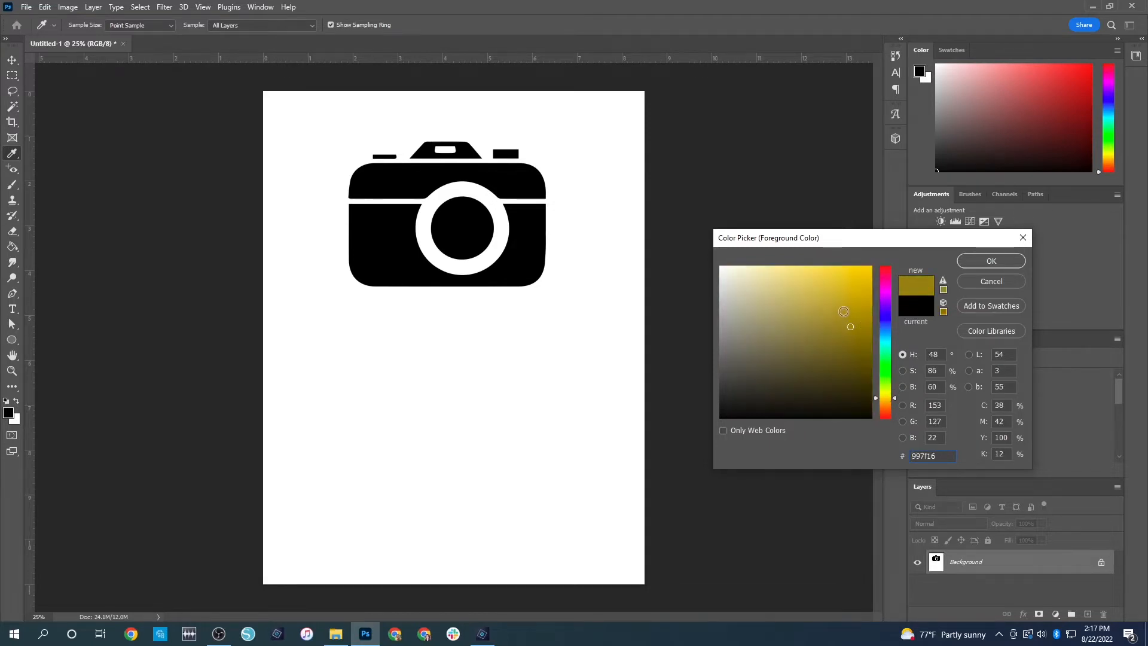
click(977, 260)
key(b)
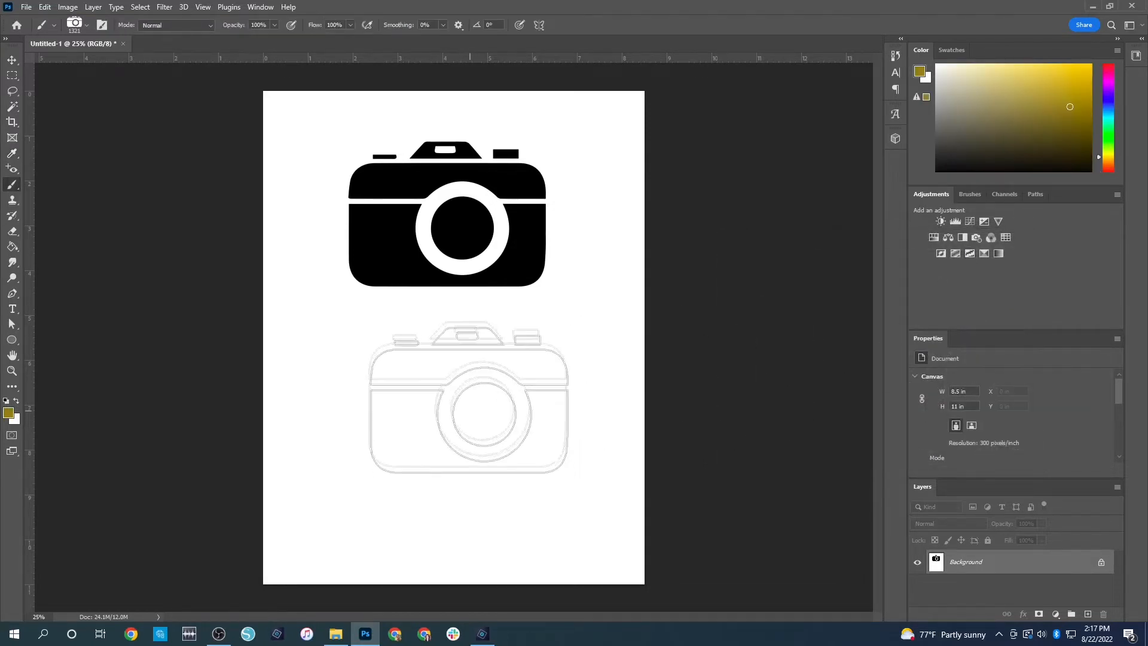
click(10, 414)
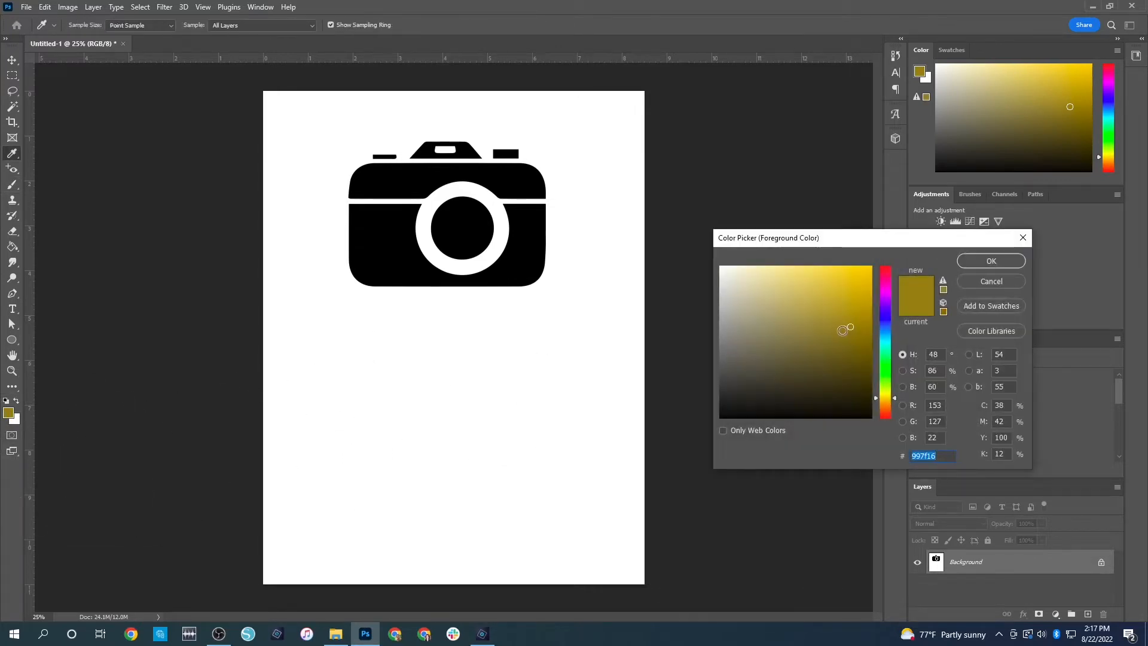
click(817, 324)
mouse_move(818, 324)
mouse_down()
mouse_move(804, 323)
mouse_move(825, 311)
mouse_up()
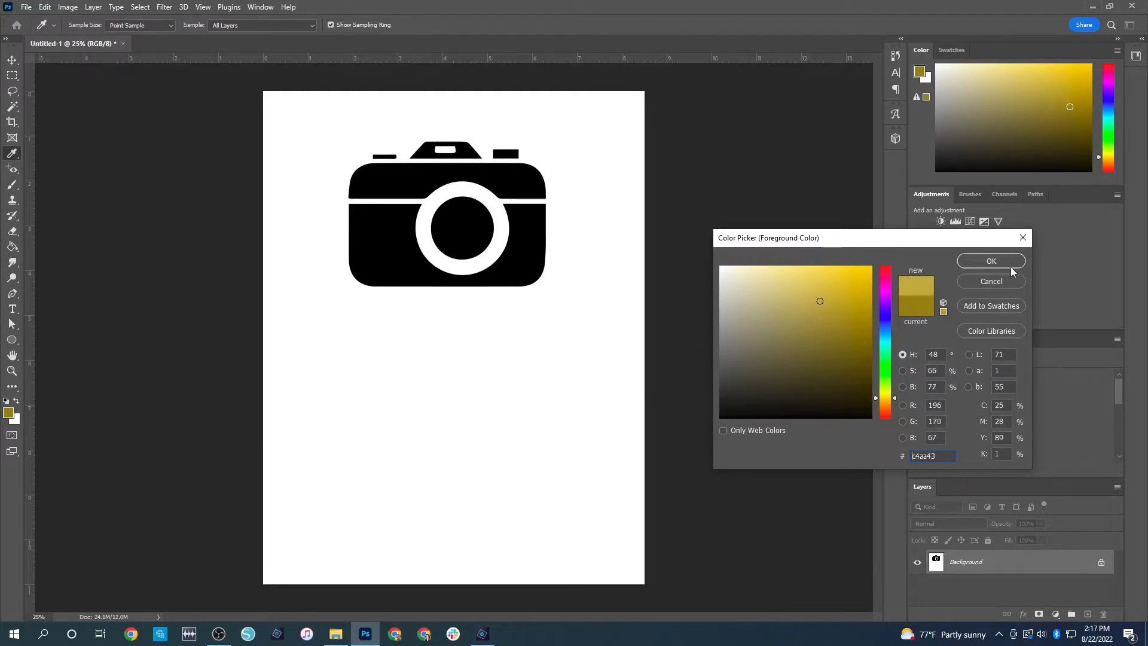
click(991, 261)
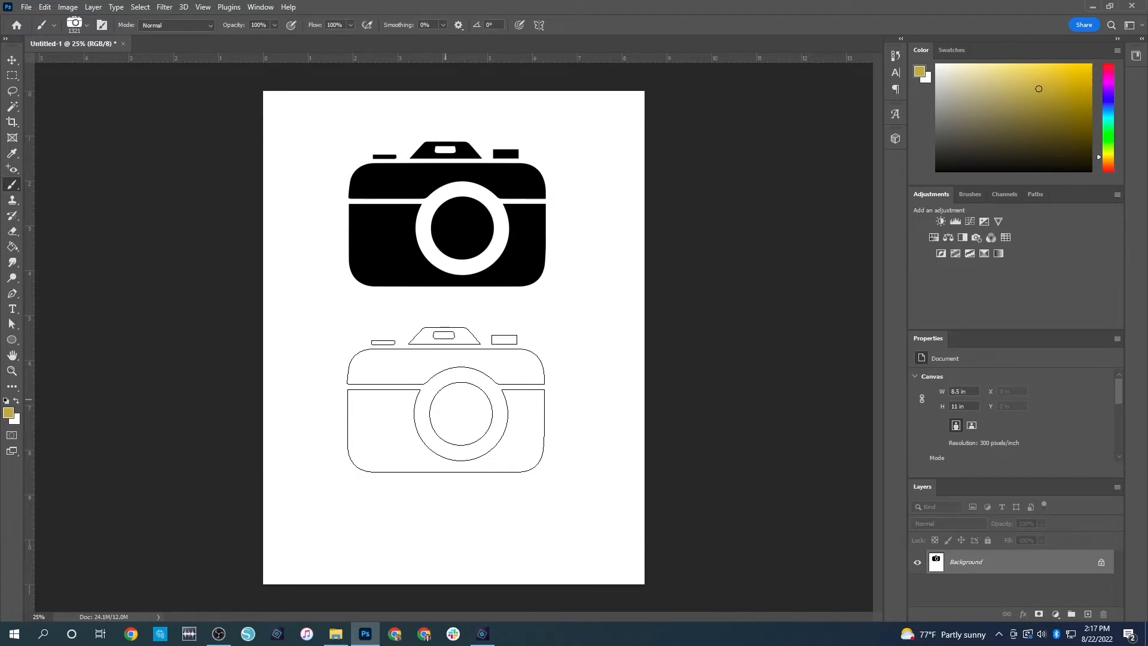
click(445, 400)
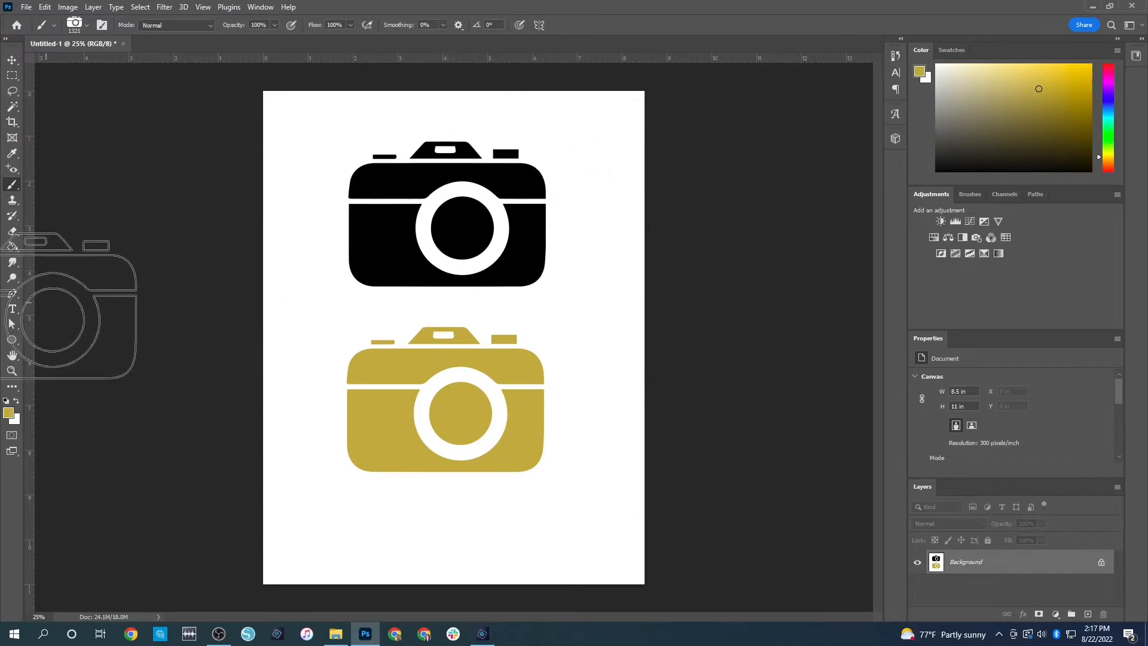
Fill the black camera's upper body band with gold and its lower body with magenta c443b0 using the Paint Bucket
click(13, 247)
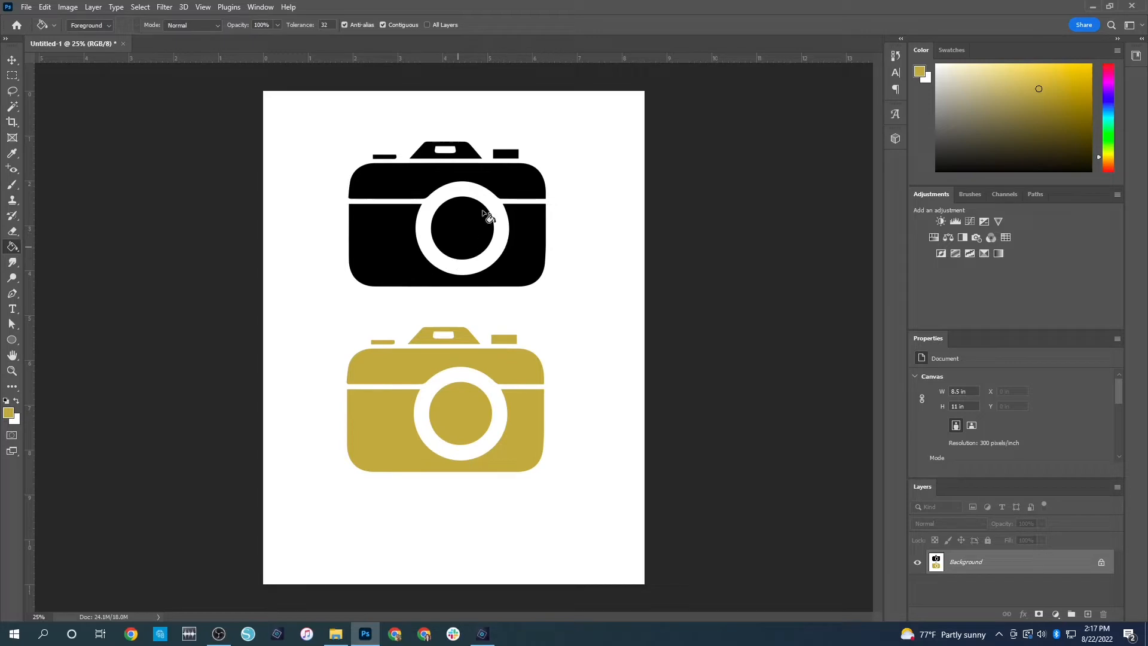
click(524, 191)
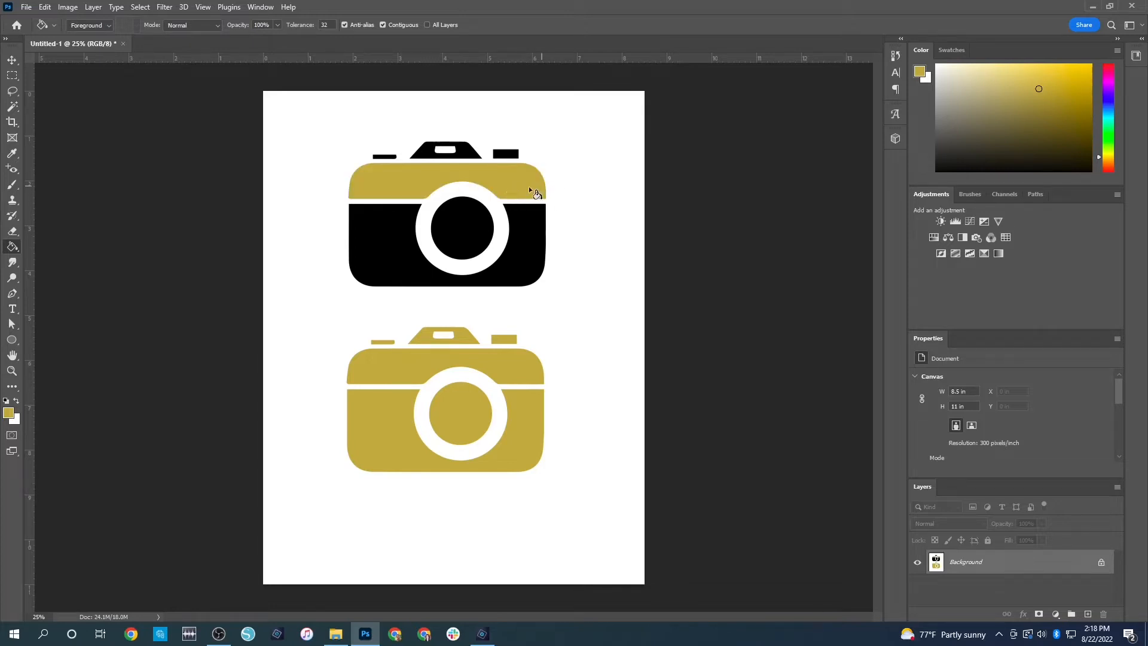
click(8, 413)
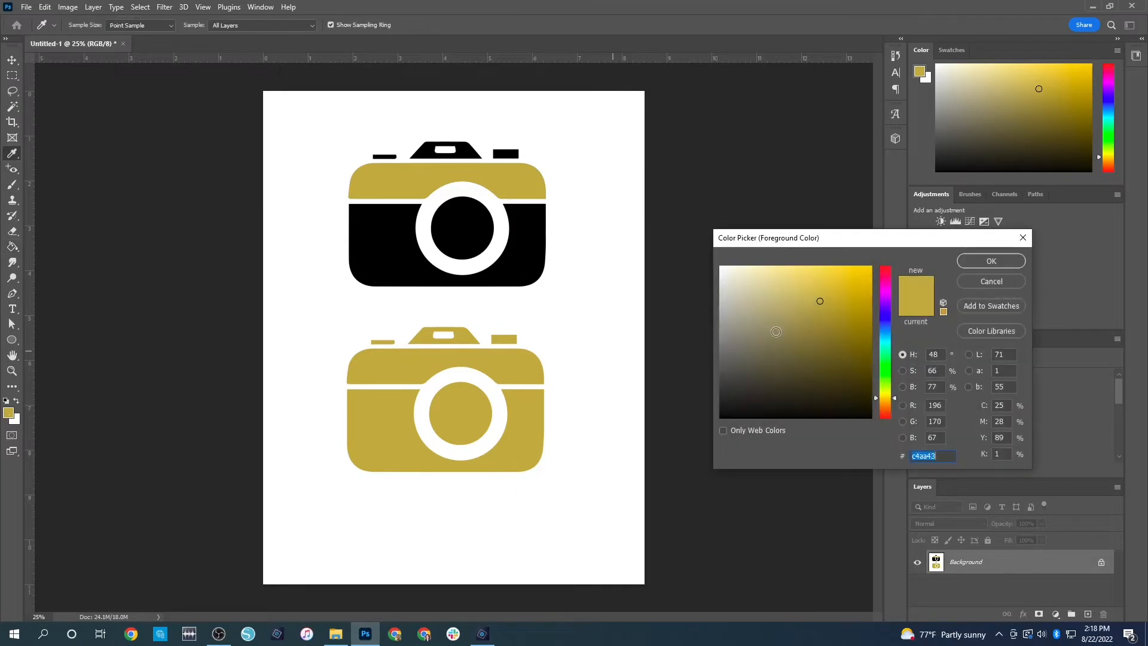
click(888, 287)
click(991, 260)
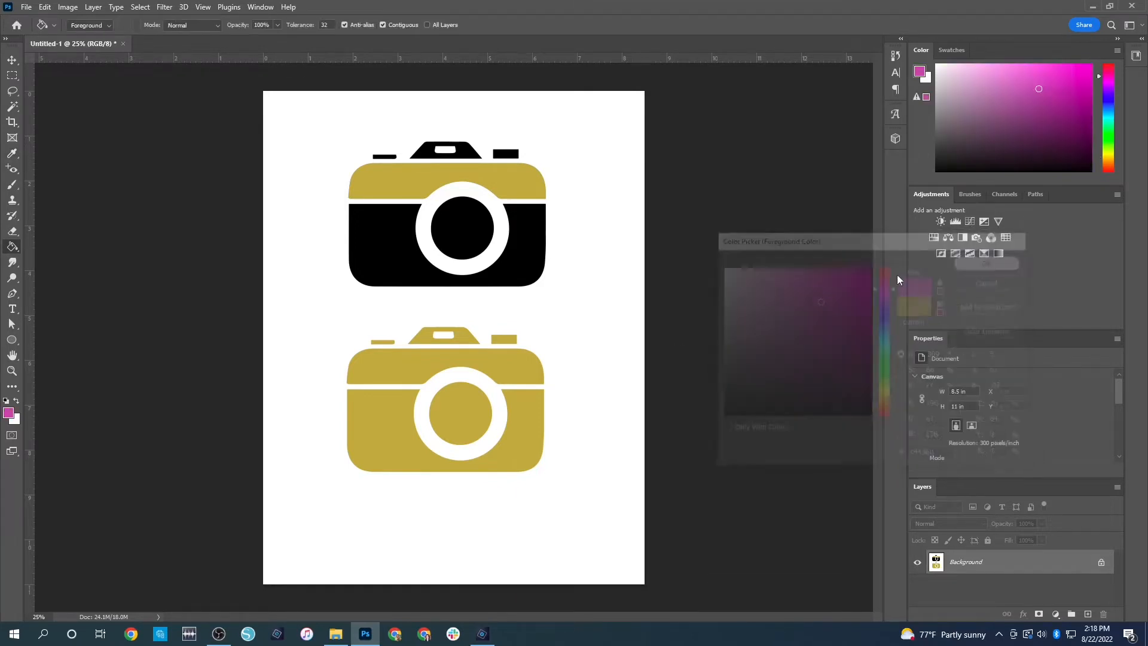
click(536, 268)
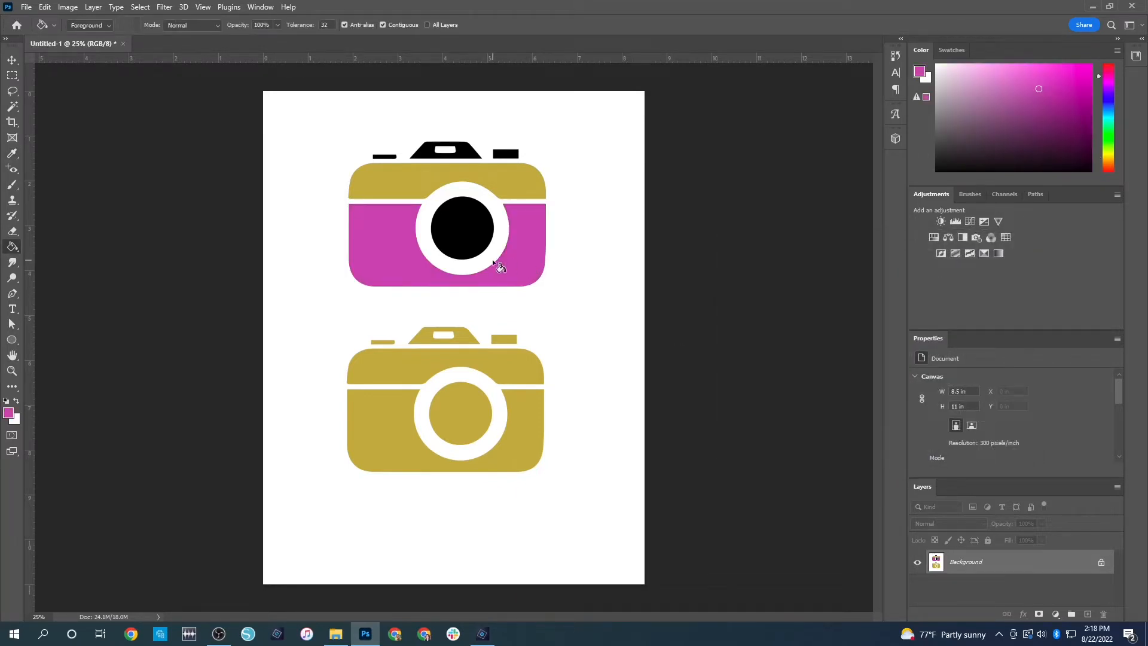
Set the foreground color to teal 43c4ad and fill the upper camera's viewfinder hump and both small top buttons
click(9, 414)
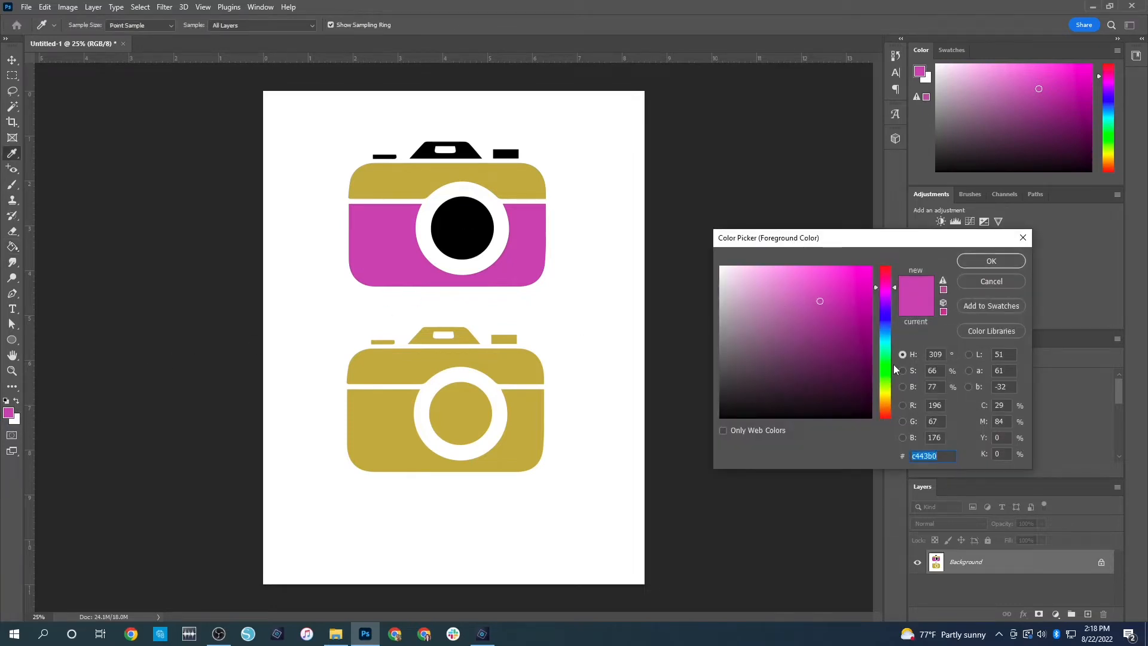
click(886, 347)
click(983, 261)
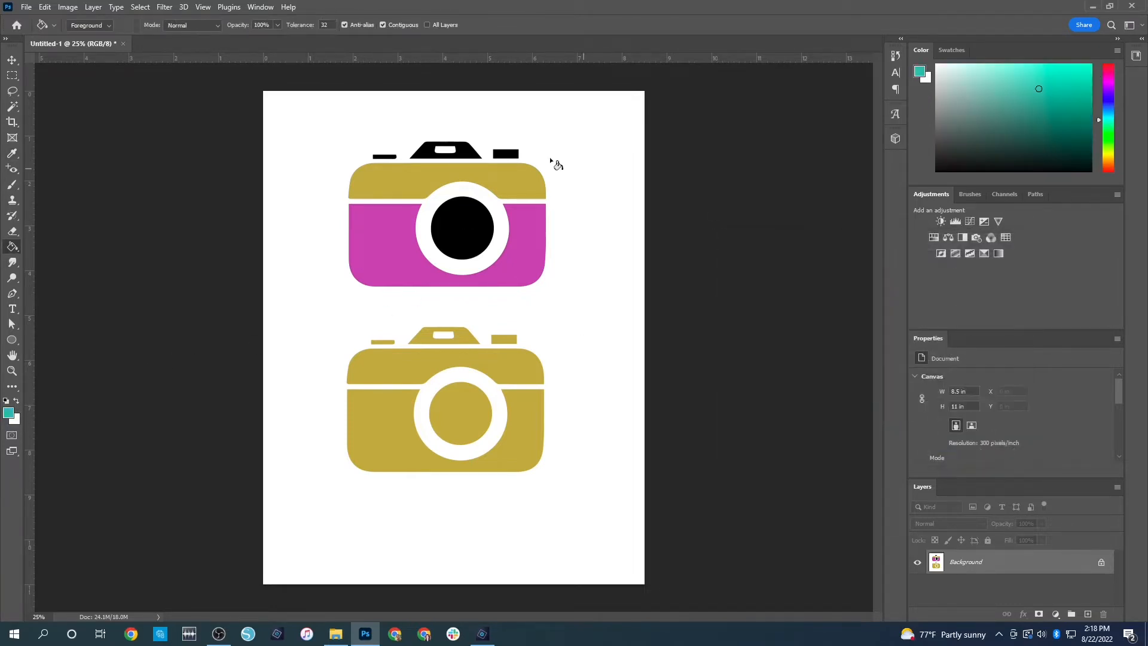
click(467, 151)
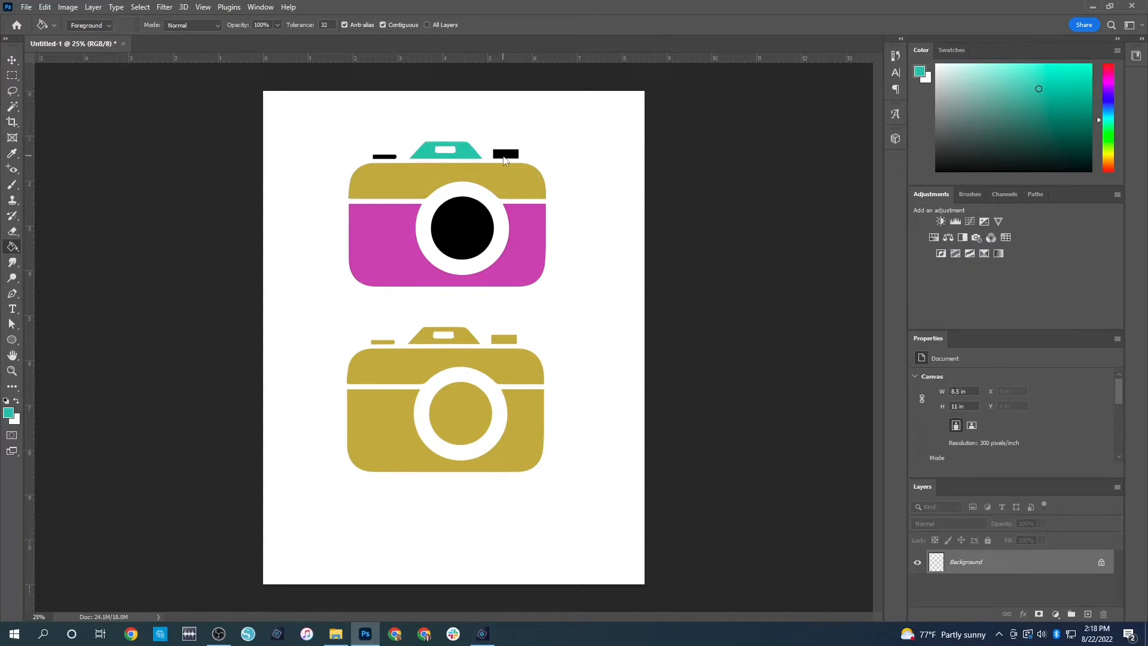
click(506, 156)
click(387, 157)
Stamp the 1090 px GOOD word brush in teal below the gold camera, toward the page's lower right corner
click(12, 186)
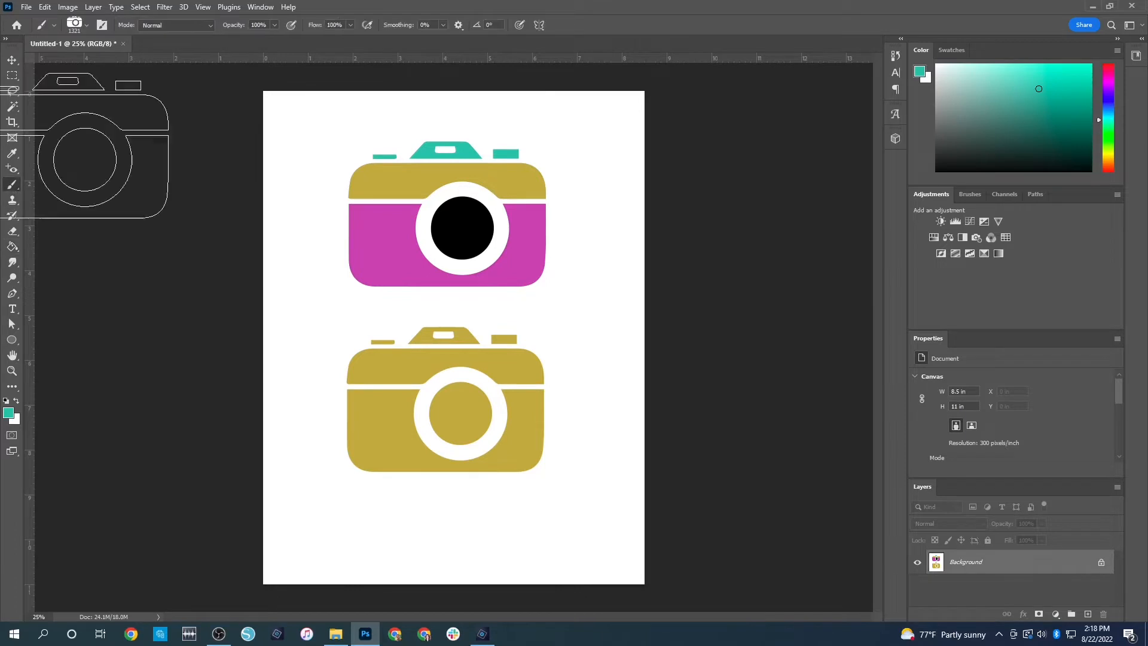
click(86, 27)
click(87, 24)
click(102, 25)
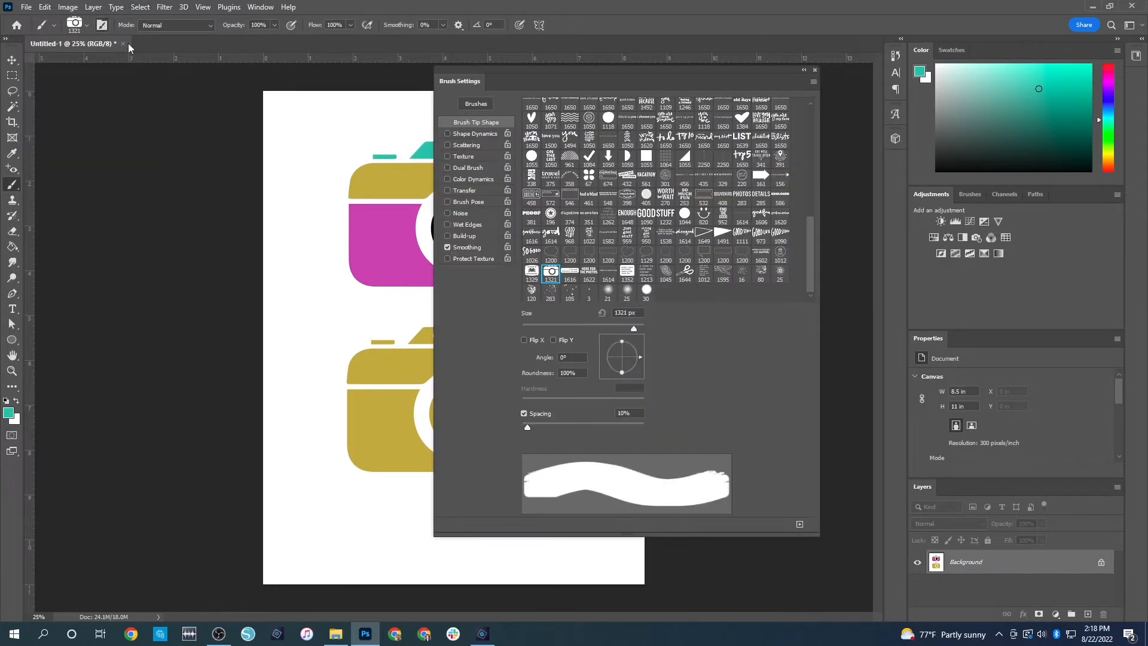
click(647, 217)
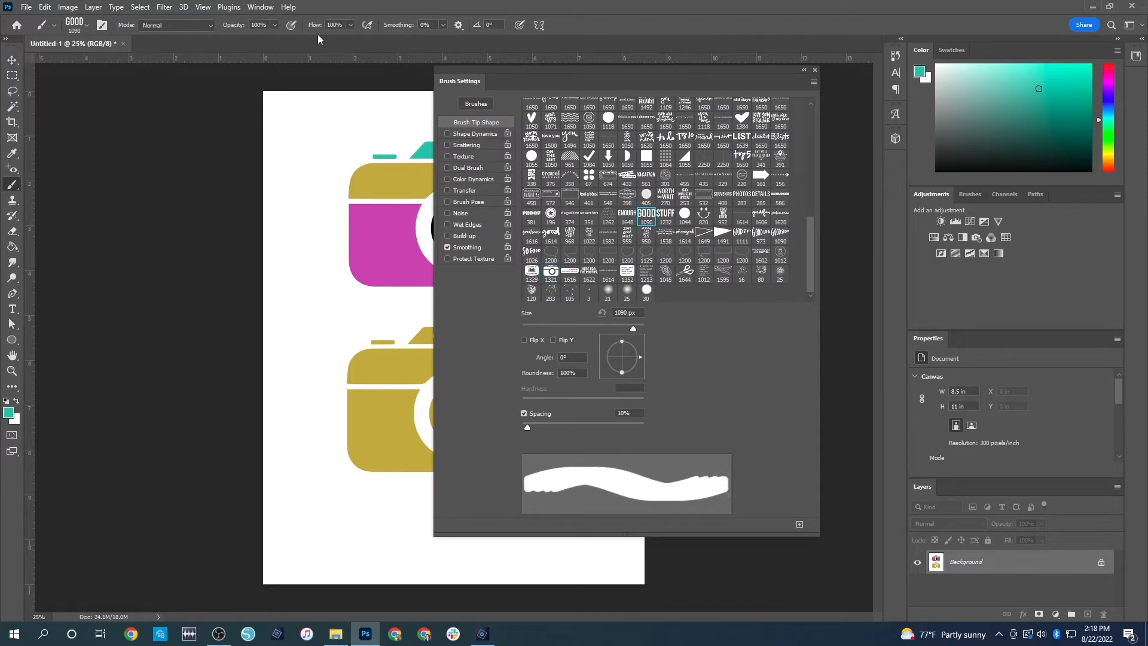
click(814, 70)
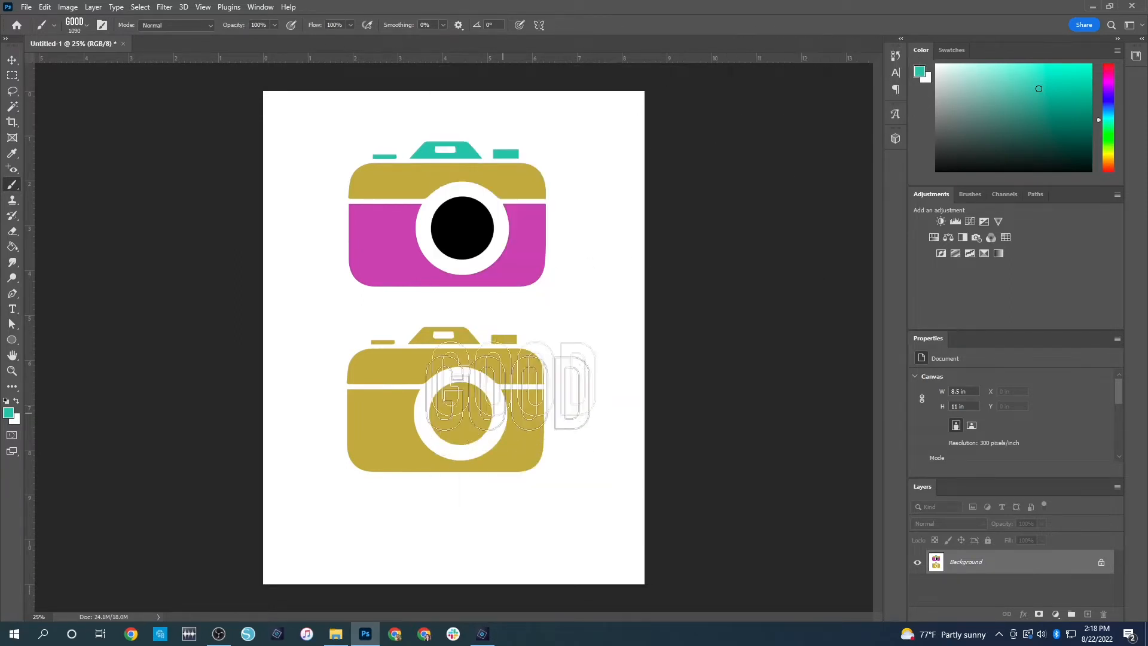
click(521, 528)
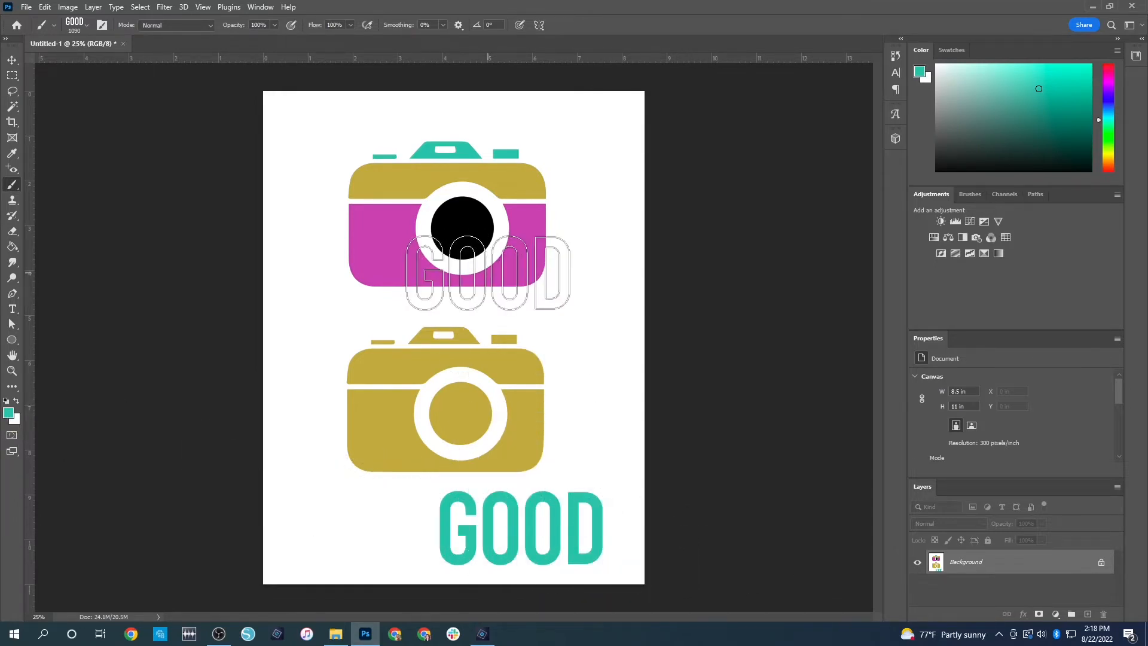
Set the foreground color to black 000000 and fill the first O and the D of the word GOOD
click(12, 246)
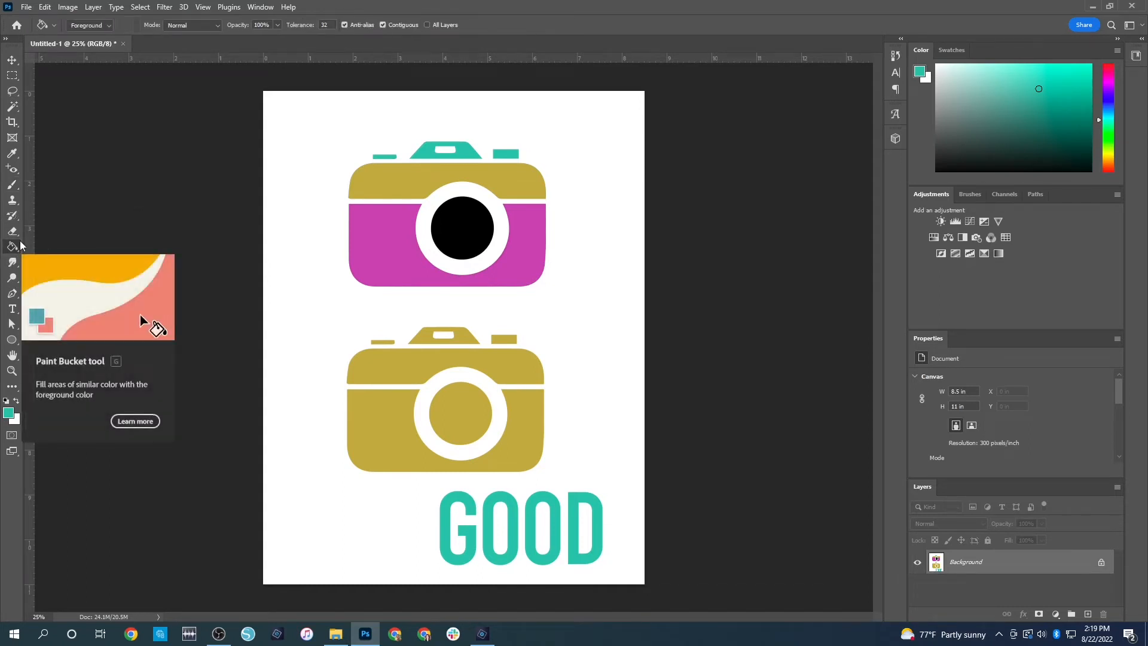
click(8, 413)
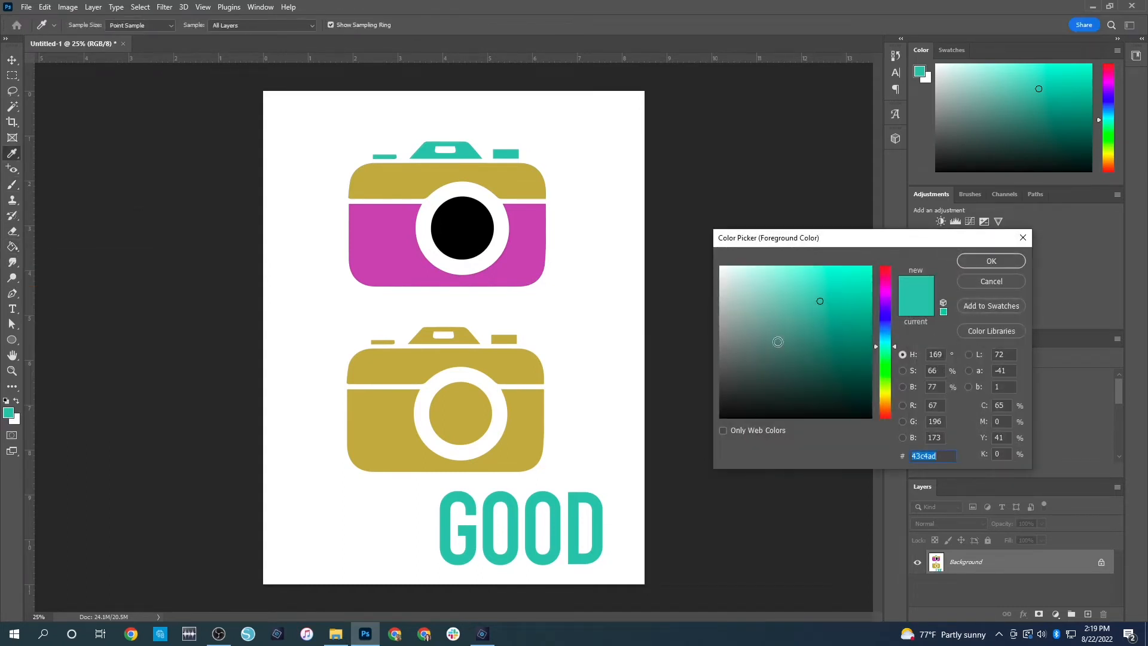
drag(778, 341, 673, 454)
click(991, 261)
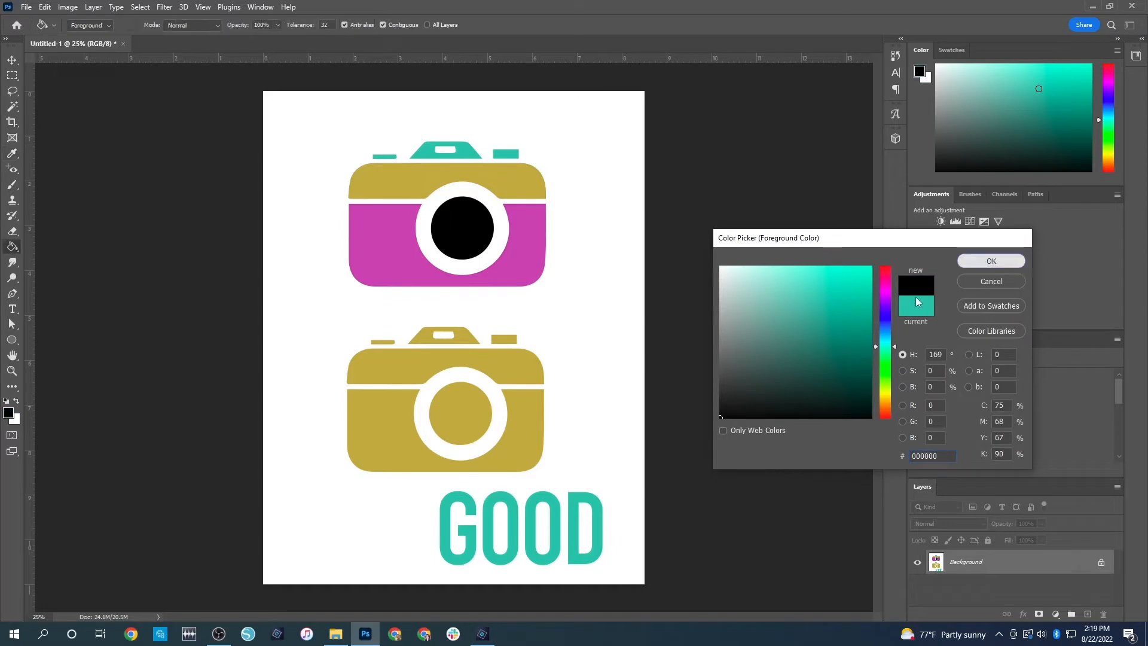
click(512, 533)
click(574, 527)
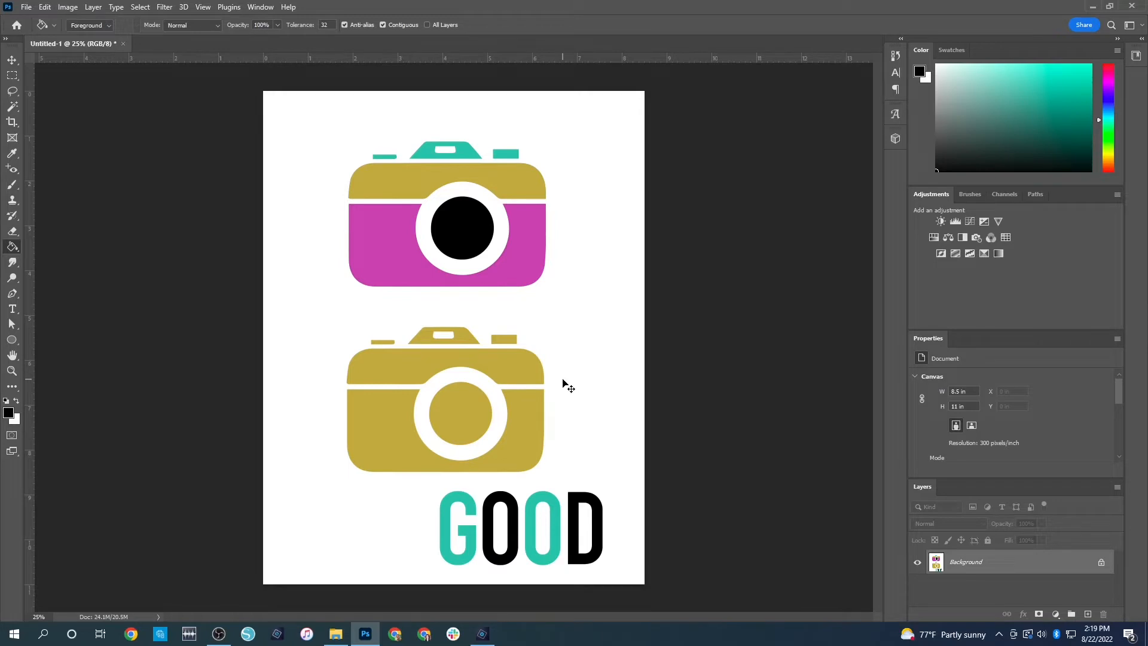
Add a new normal-mode layer at 100% opacity above the background and switch to the Pencil tool
key(ctrl+shift+n)
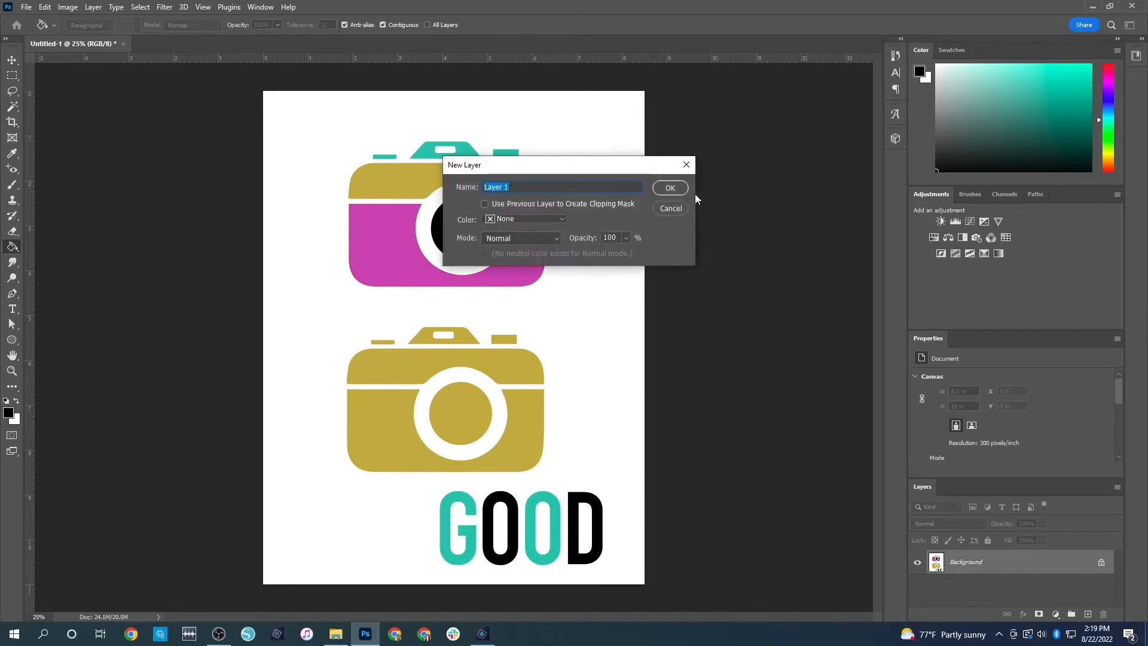
click(671, 188)
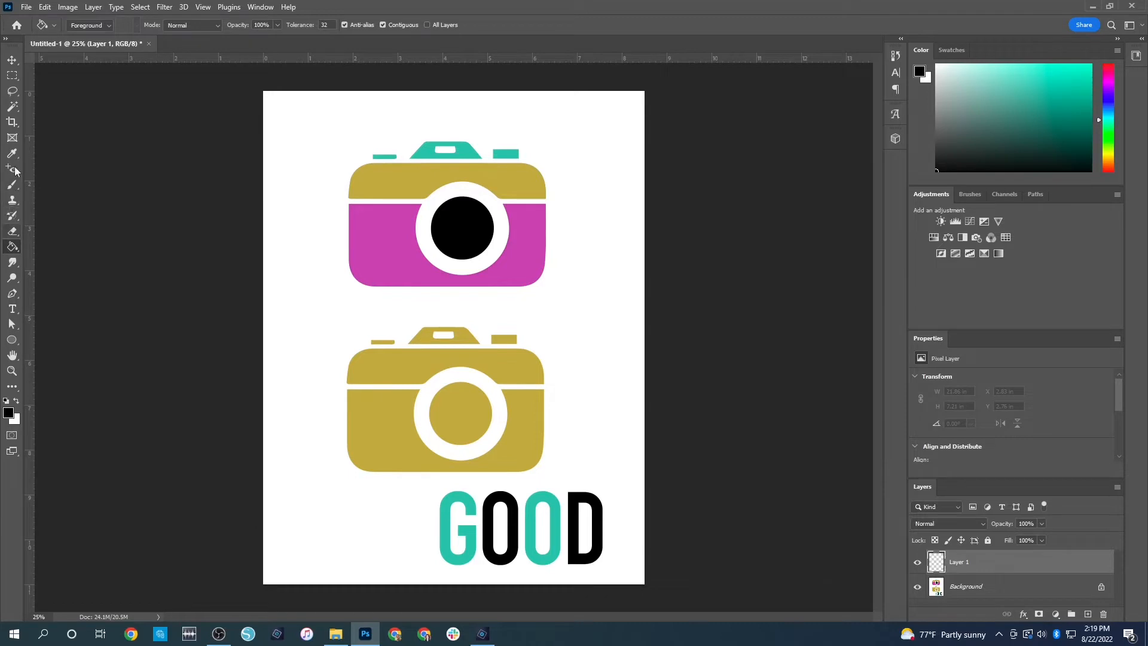
click(12, 185)
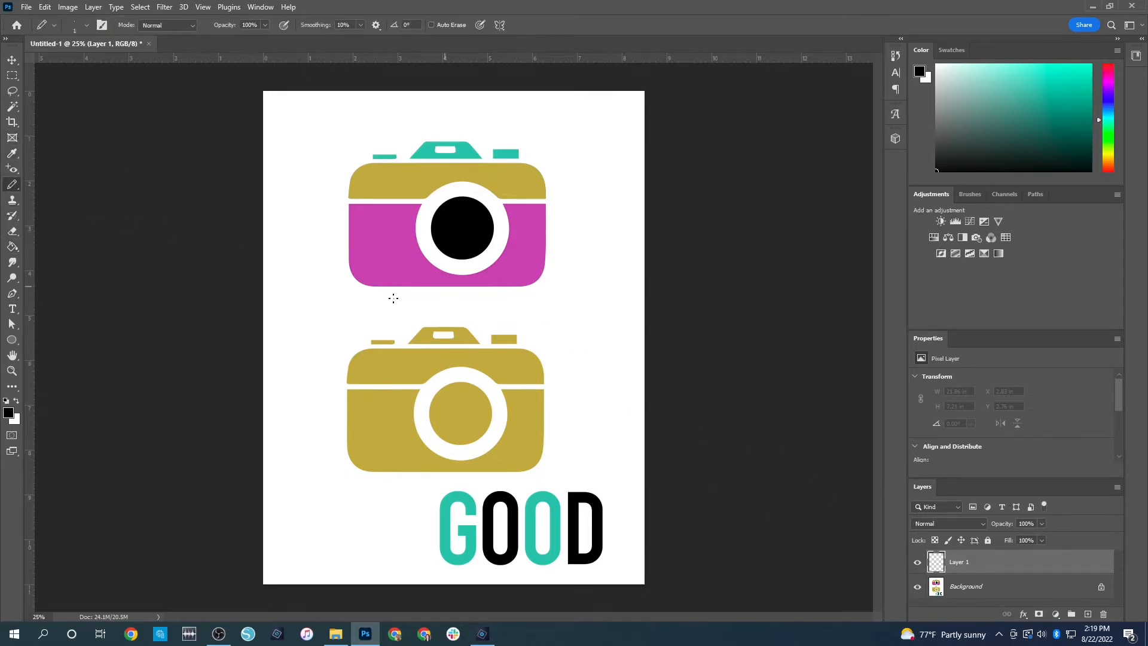
Switch to the Brush tool and stamp the 1090 px GOOD word in black on Layer 1, between the two cameras
right_click(15, 186)
click(54, 185)
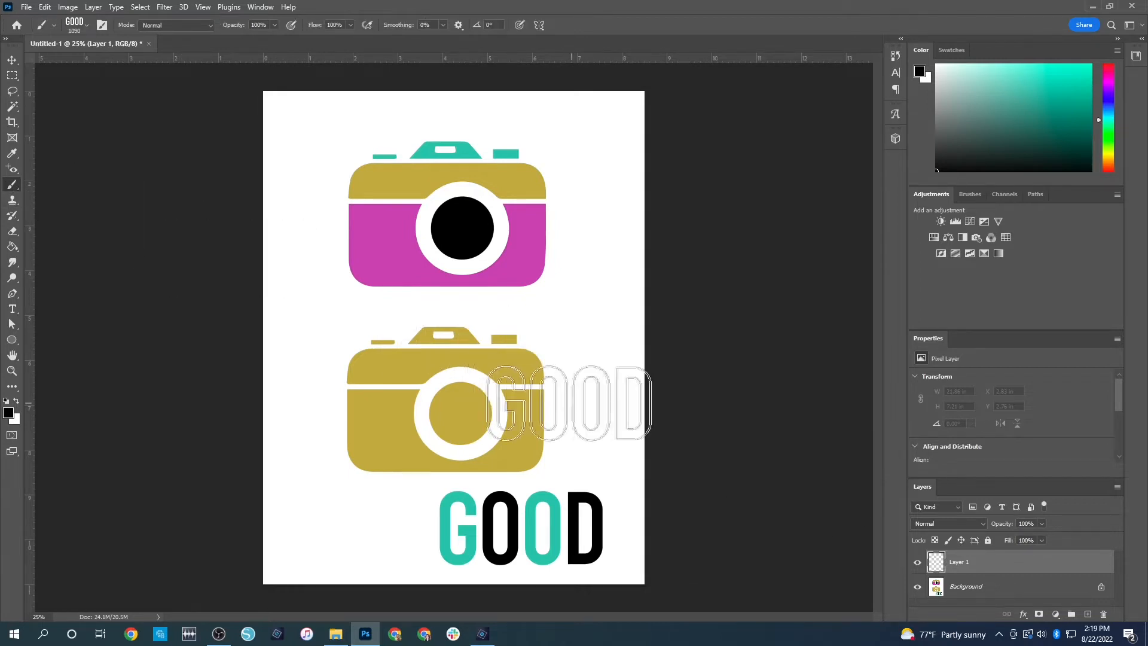
click(481, 333)
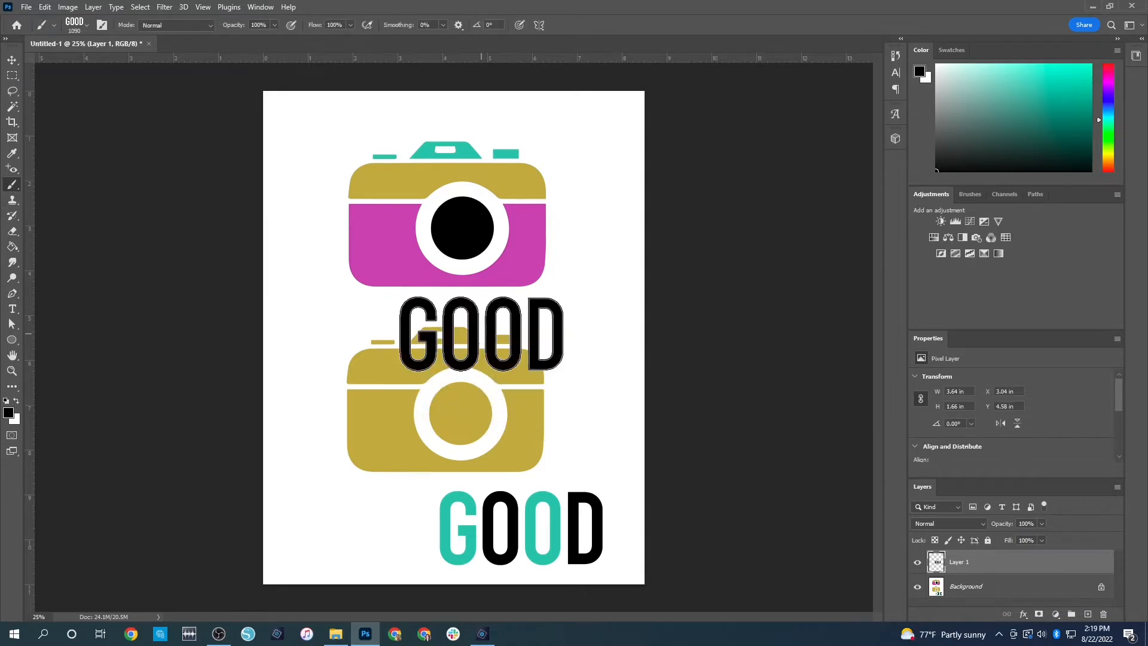
Move the black GOOD word around the page with the Move tool, ending over the upper camera at X 4.64 in, Y 1.21 in
click(12, 60)
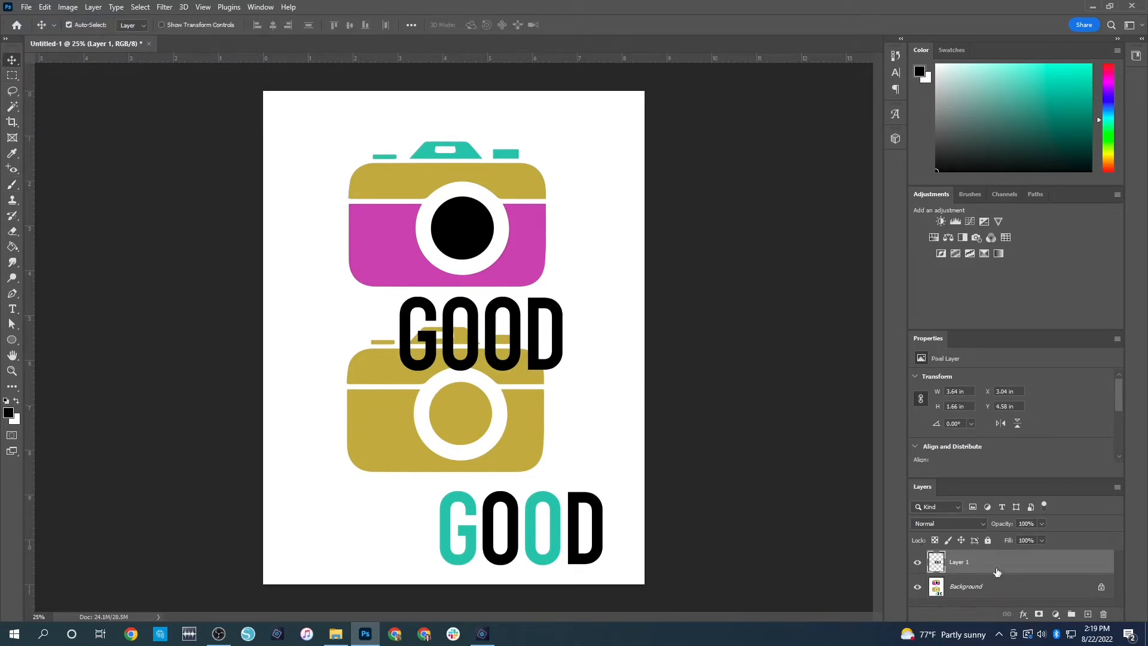
drag(558, 335, 536, 327)
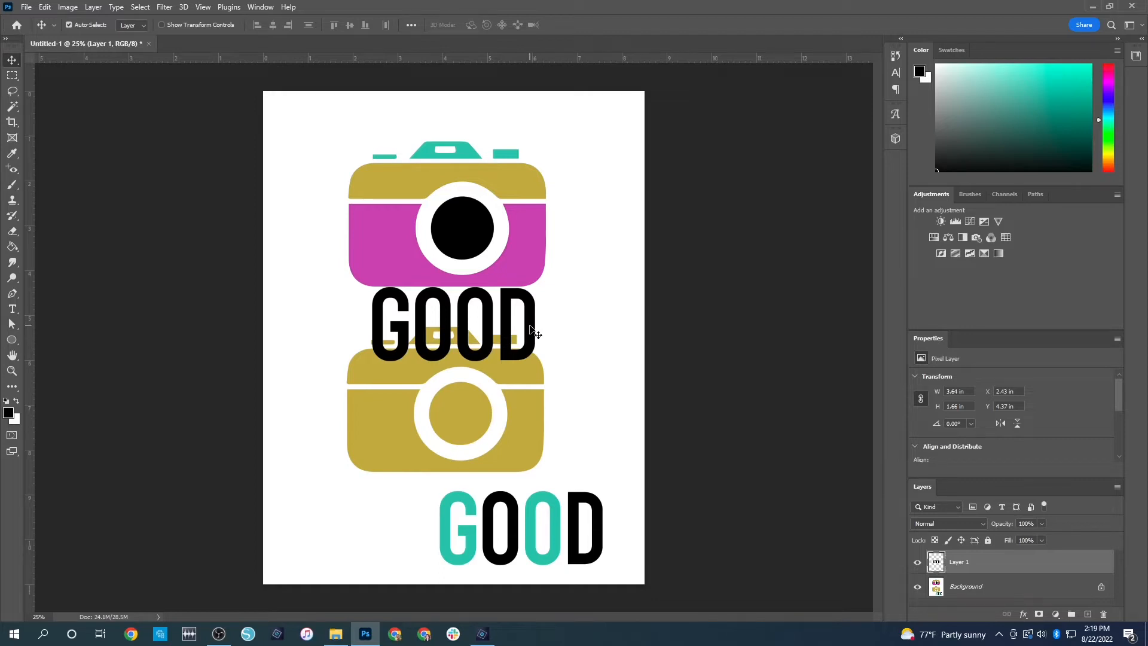
drag(550, 346, 619, 358)
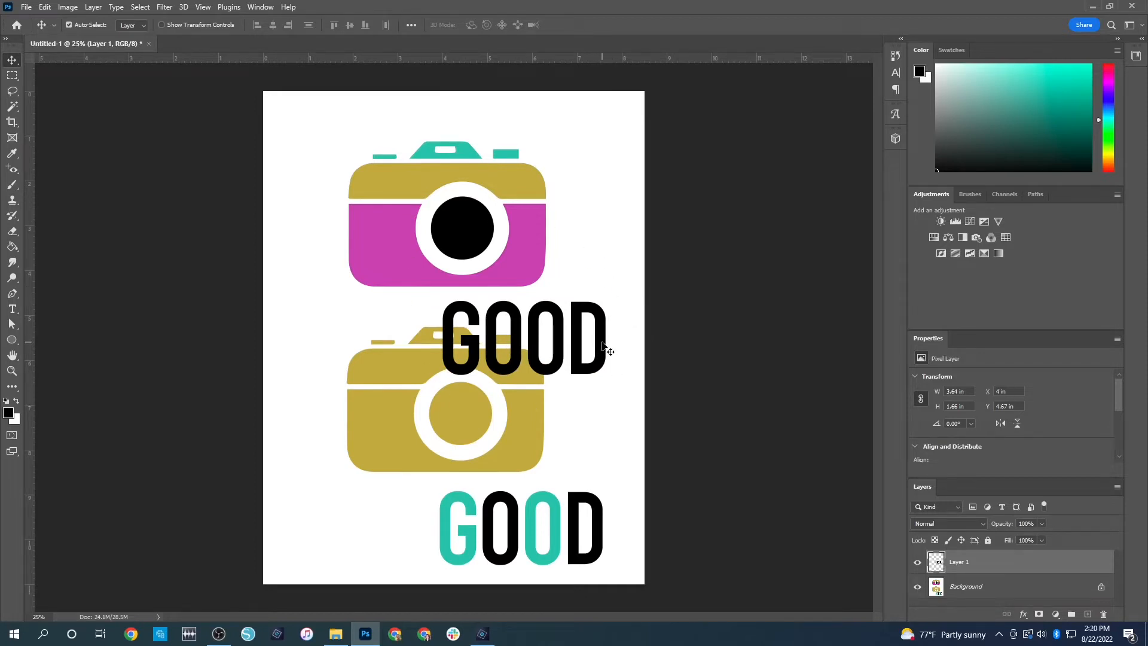
drag(598, 362, 633, 169)
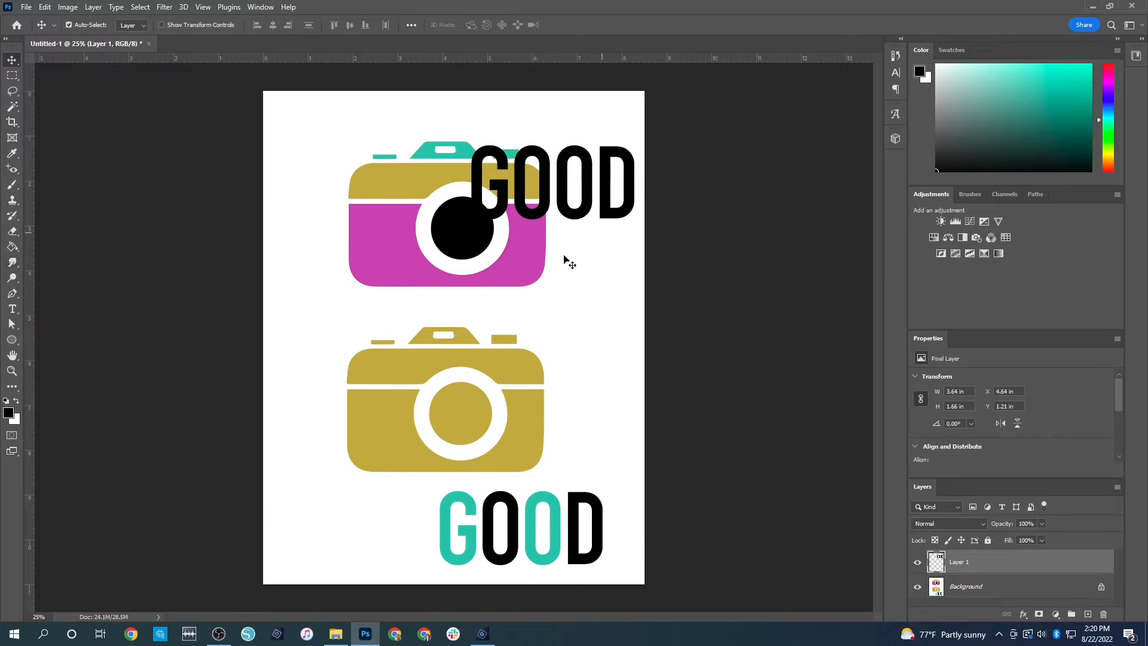
Erase the gold camera and the teal-and-black GOOD from the Background layer with an 800 px Eraser
click(13, 231)
key(bracketright)
key(bracketright)
key(bracketright)
key(bracketright)
key(bracketright)
key(bracketright)
key(bracketright)
key(bracketright)
key(bracketright)
key(bracketright)
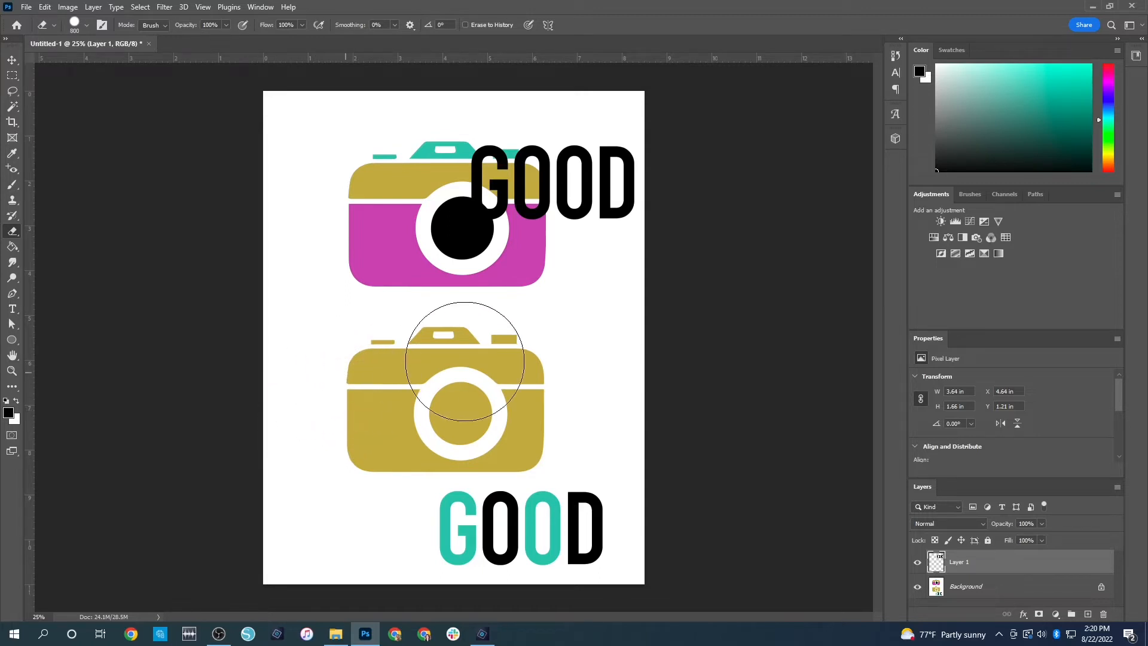
click(964, 588)
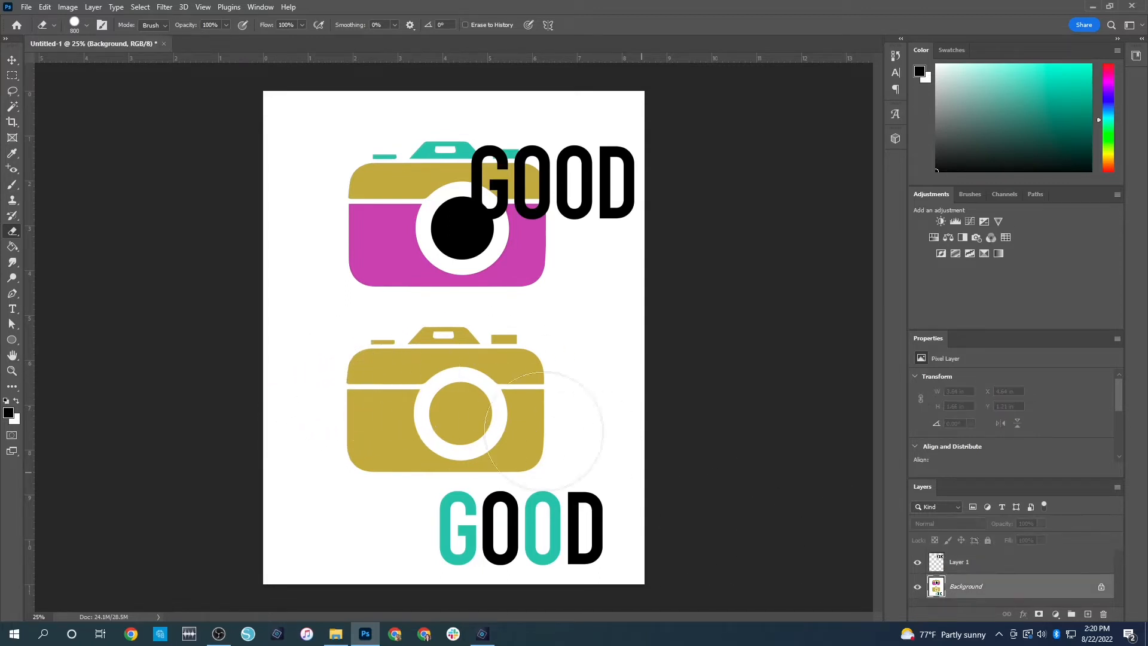
mouse_move(423, 379)
mouse_down()
mouse_move(370, 446)
mouse_move(552, 499)
mouse_move(554, 547)
mouse_move(628, 564)
mouse_up()
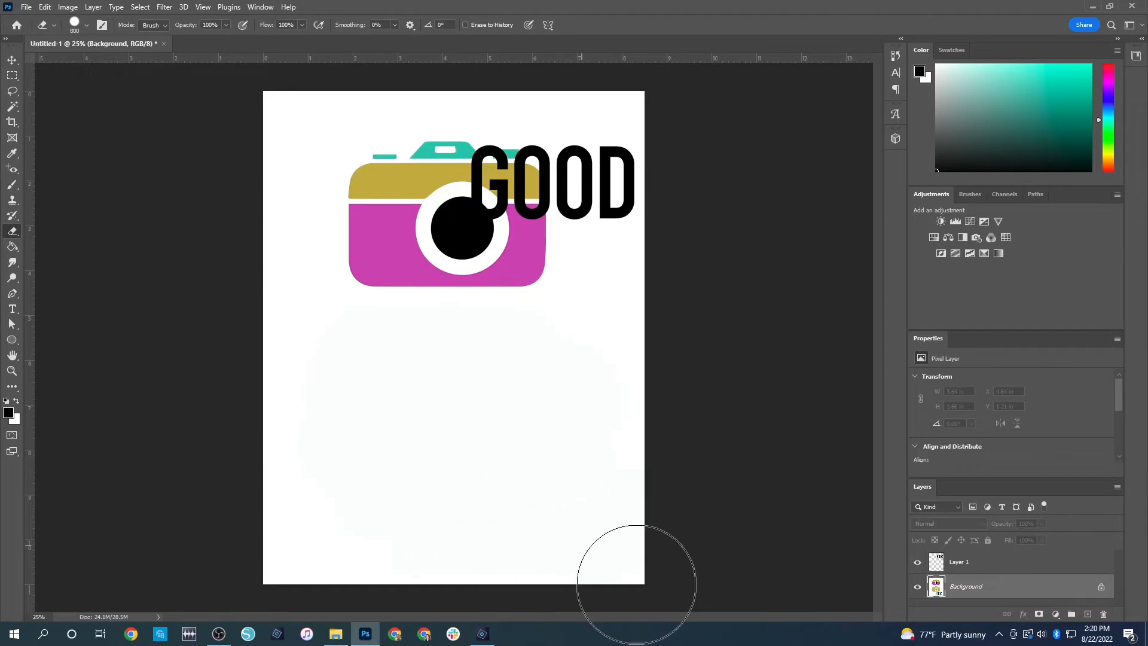
Move the black GOOD word below the remaining camera, to X 2.43 in, Y 5.82 in
click(12, 59)
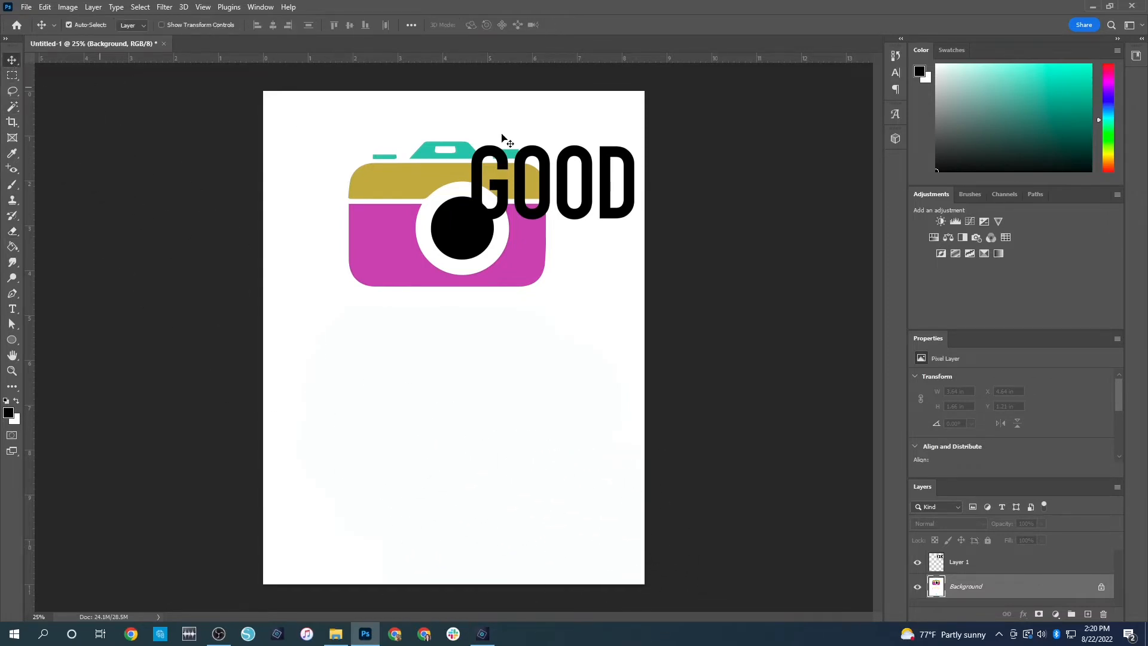
drag(632, 190, 531, 396)
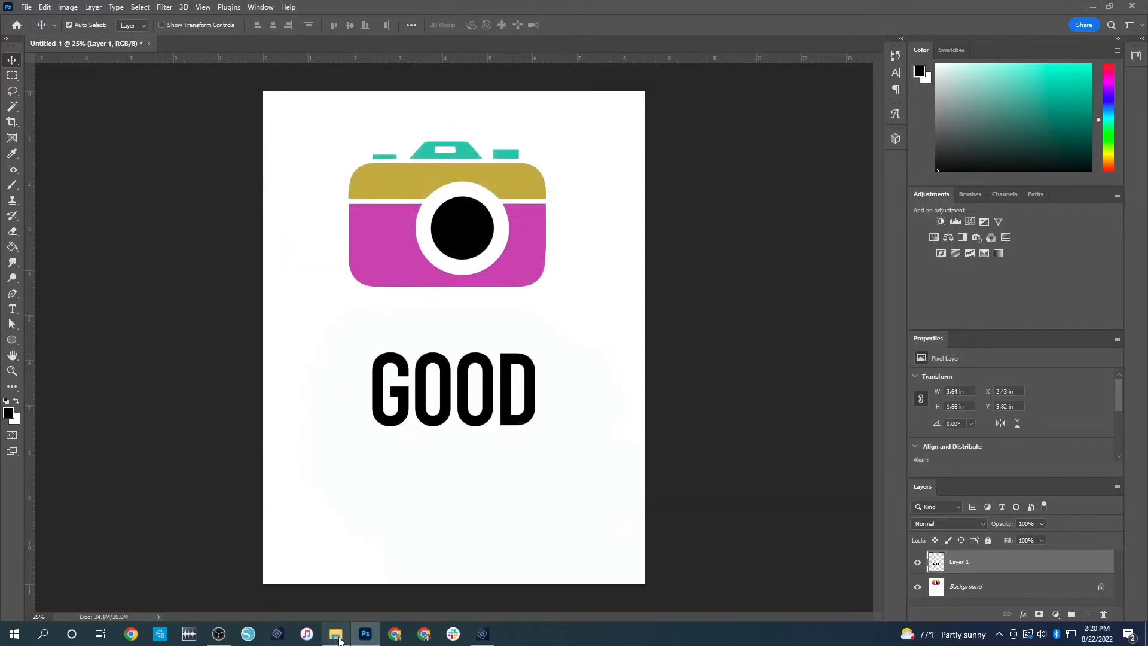
Open IMG_4608.jpg from File Explorer, copy the whole photo and paste it into Untitled-1 above the GOOD layer
click(336, 635)
drag(471, 221, 231, 46)
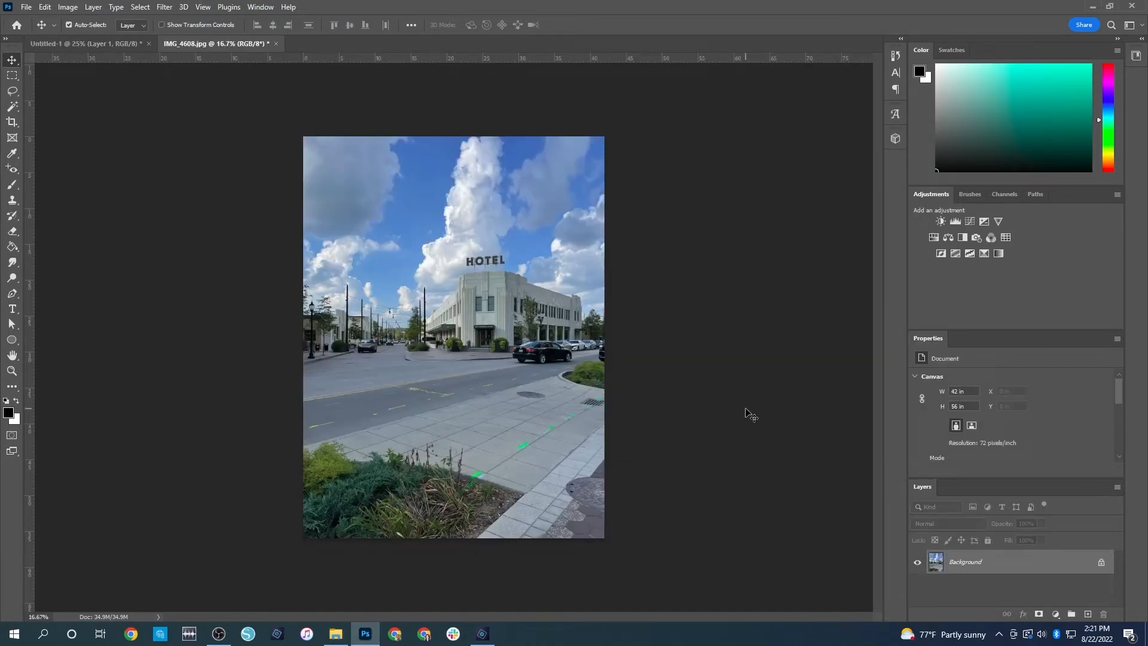
key(ctrl+a)
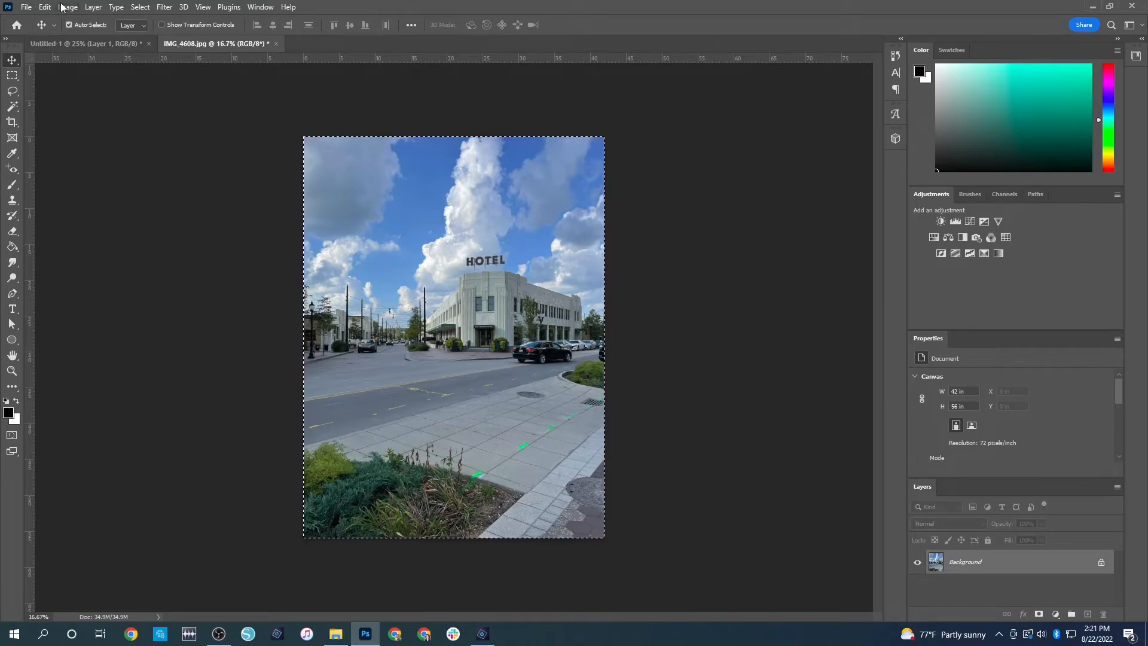
click(97, 43)
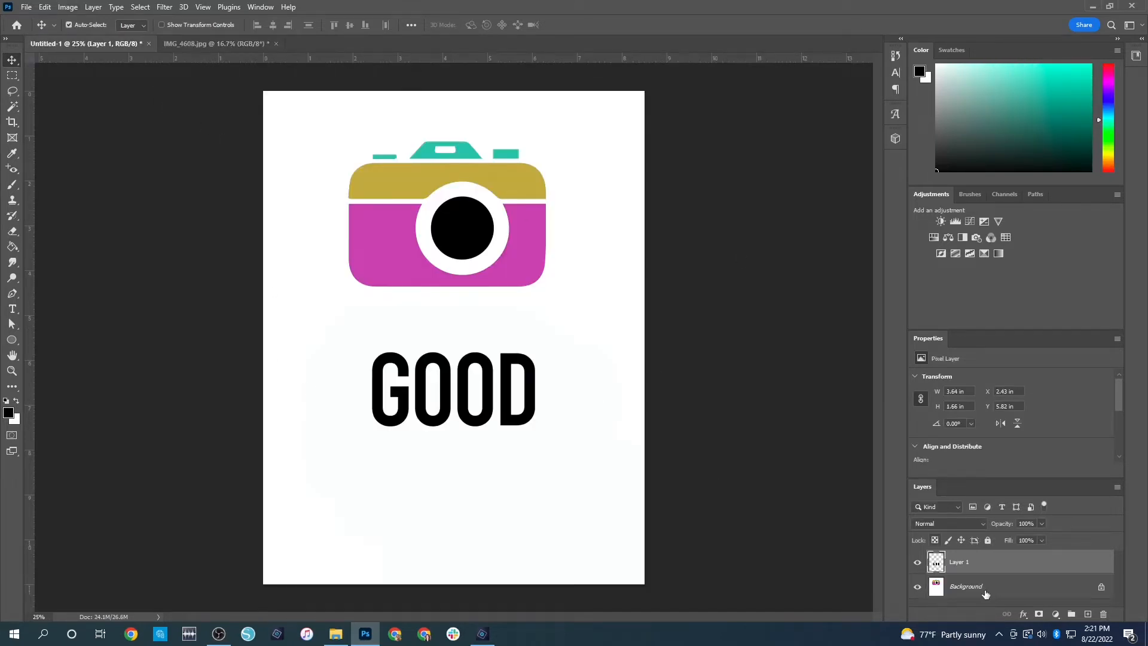
key(ctrl+v)
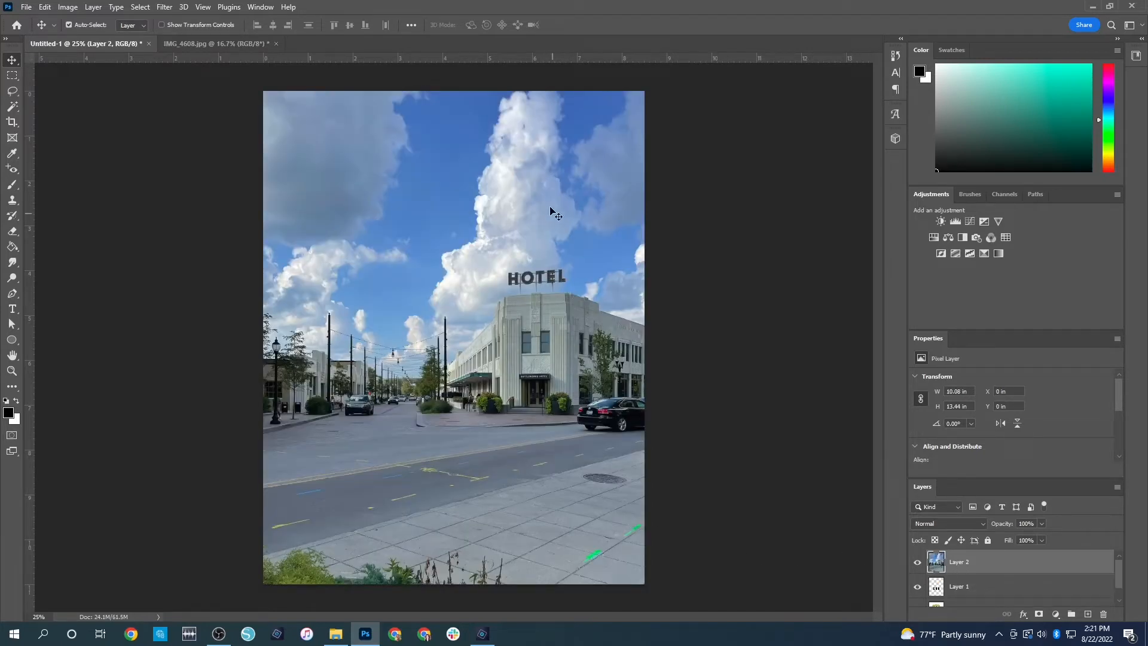
Move the pasted hotel photo to X -0.79 in, Y 4.76 in and clip it to the GOOD word layer
drag(518, 159, 490, 346)
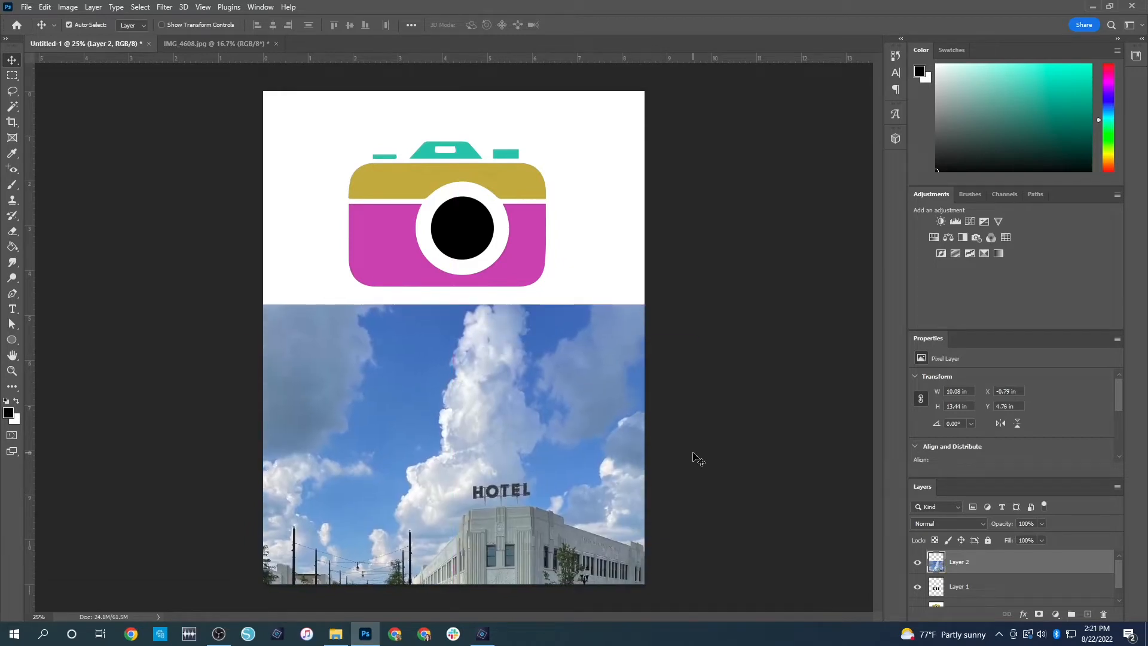
right_click(956, 565)
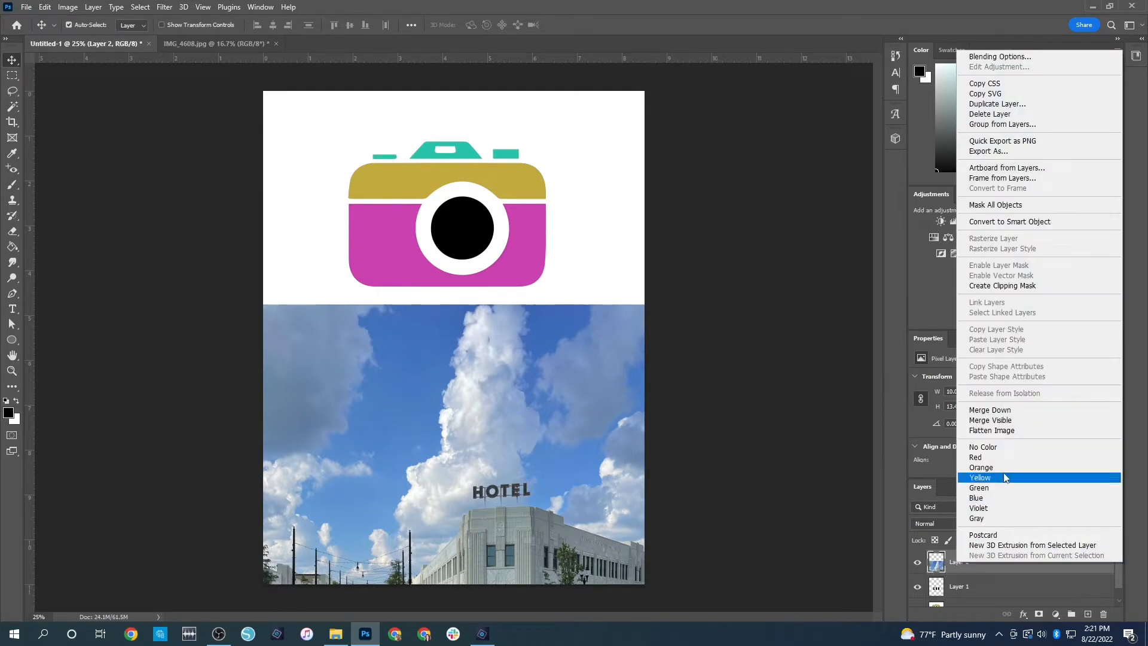
click(987, 287)
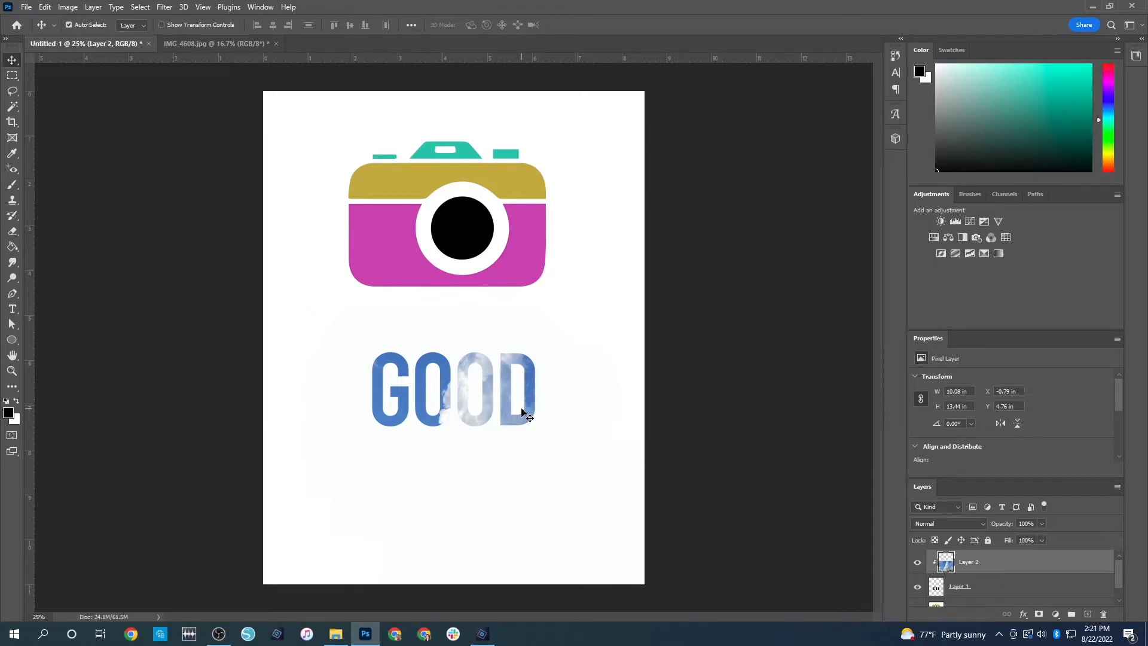
Merge the clipped photo with the GOOD layer and move the merged word to X 4.25 in, Y 5.19 in
ctrl+click(1017, 596)
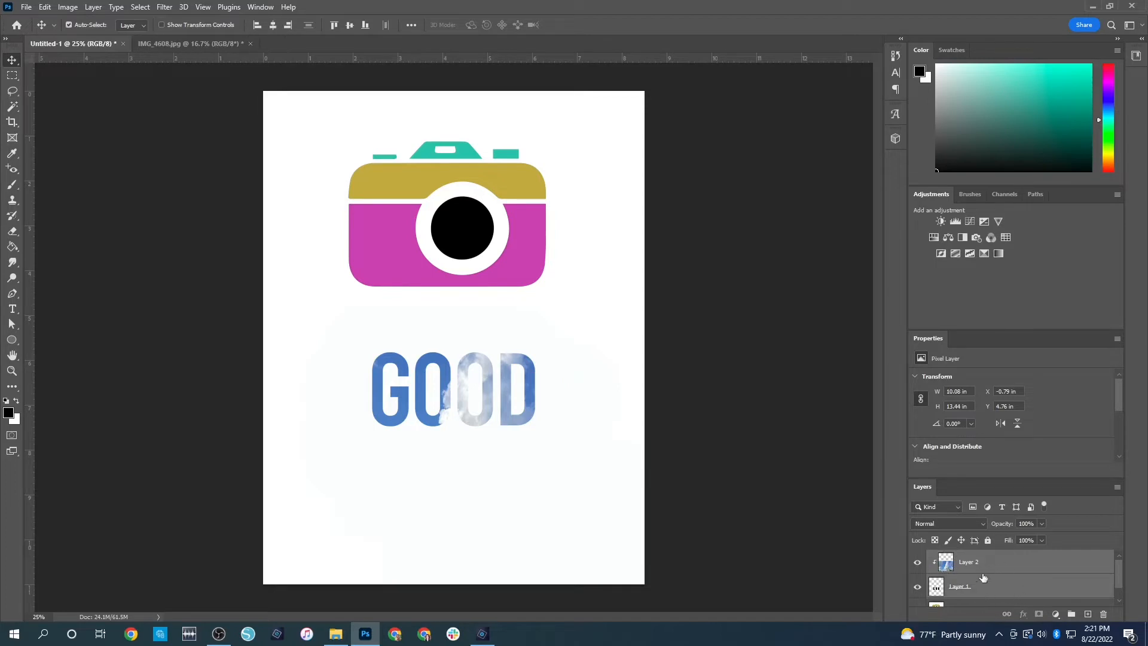
right_click(995, 590)
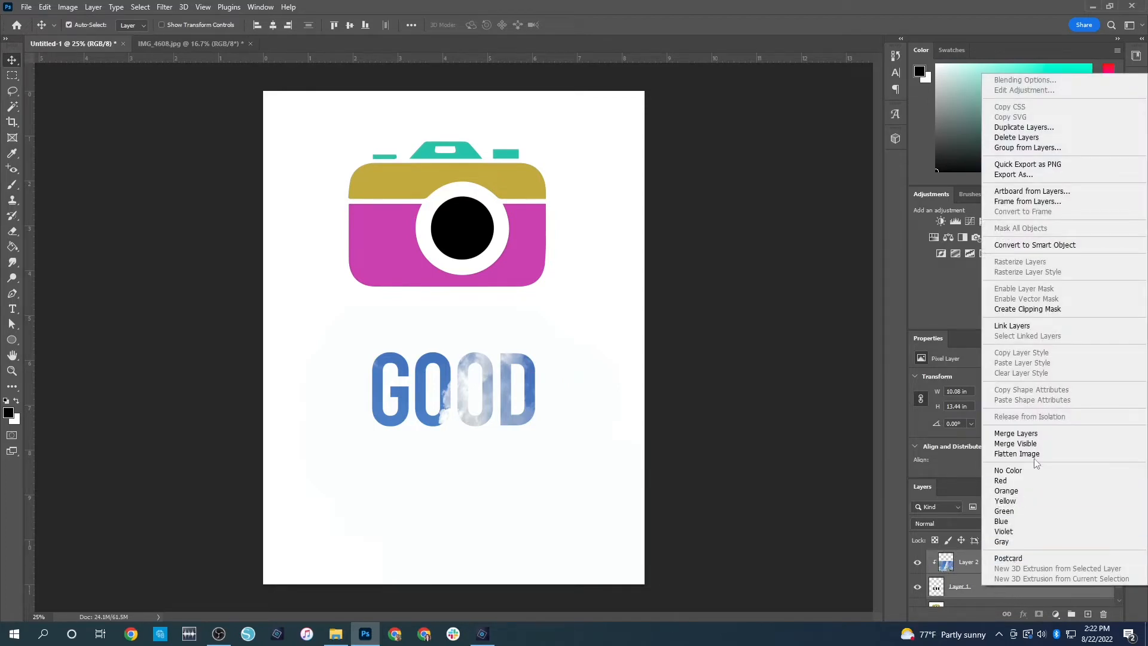
click(1011, 438)
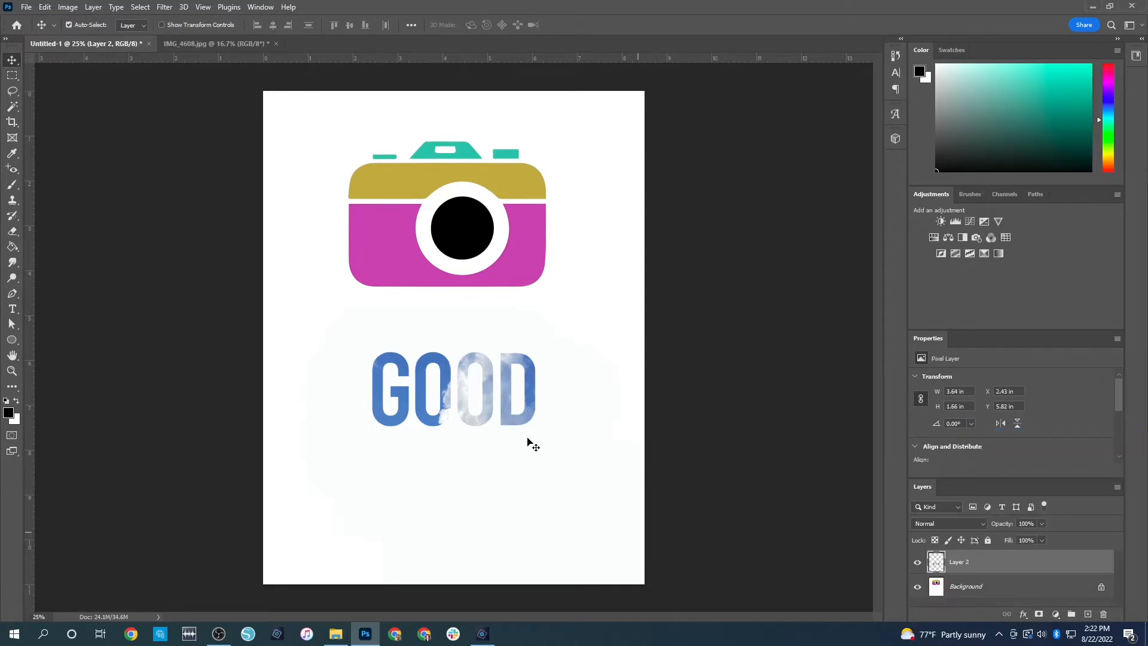
drag(533, 402, 619, 359)
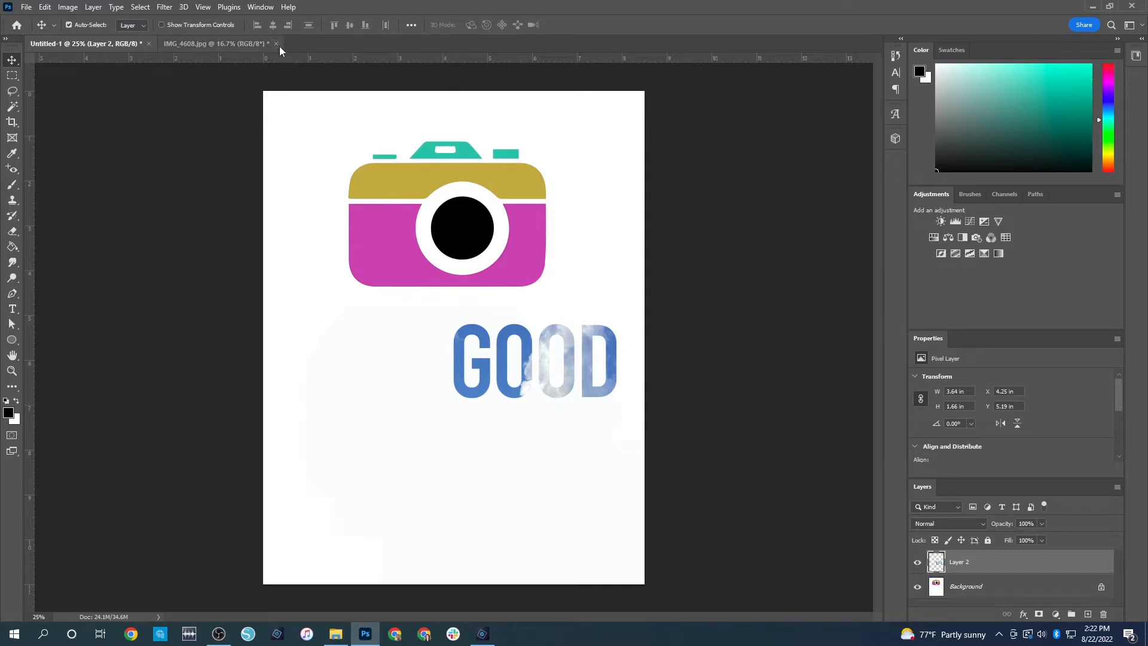
Open AEdwards_Camera_DigitalStamp.png and fill the camera's upper body with teal 35dabd using the Paint Bucket tool
key(ctrl+o)
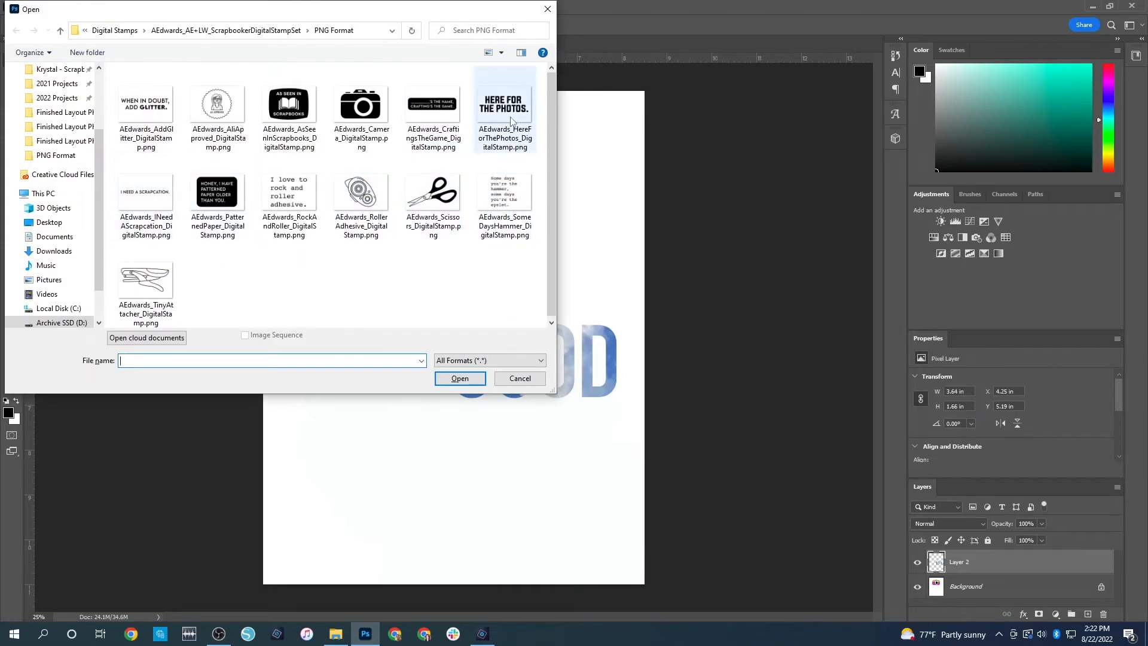
double_click(371, 133)
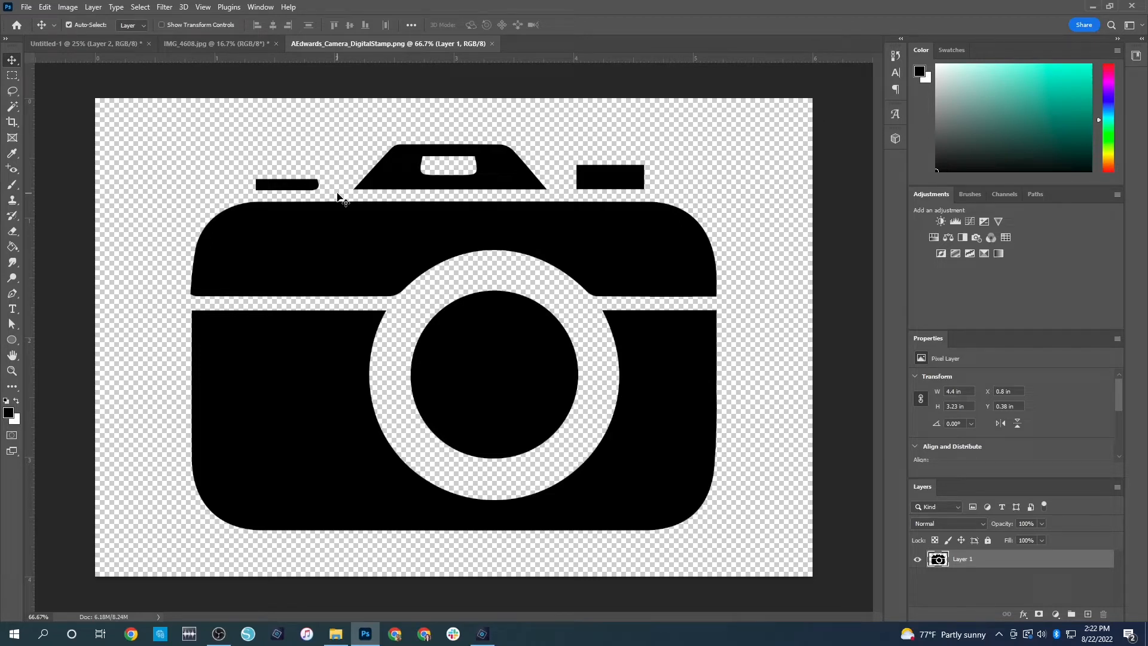
click(14, 252)
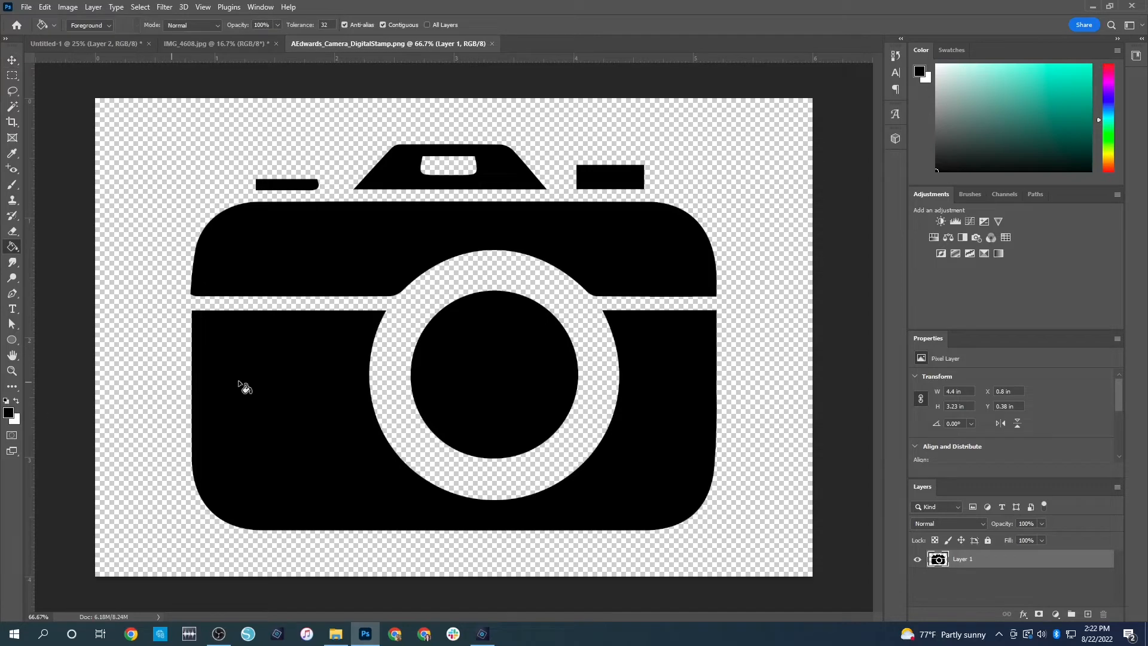
click(9, 413)
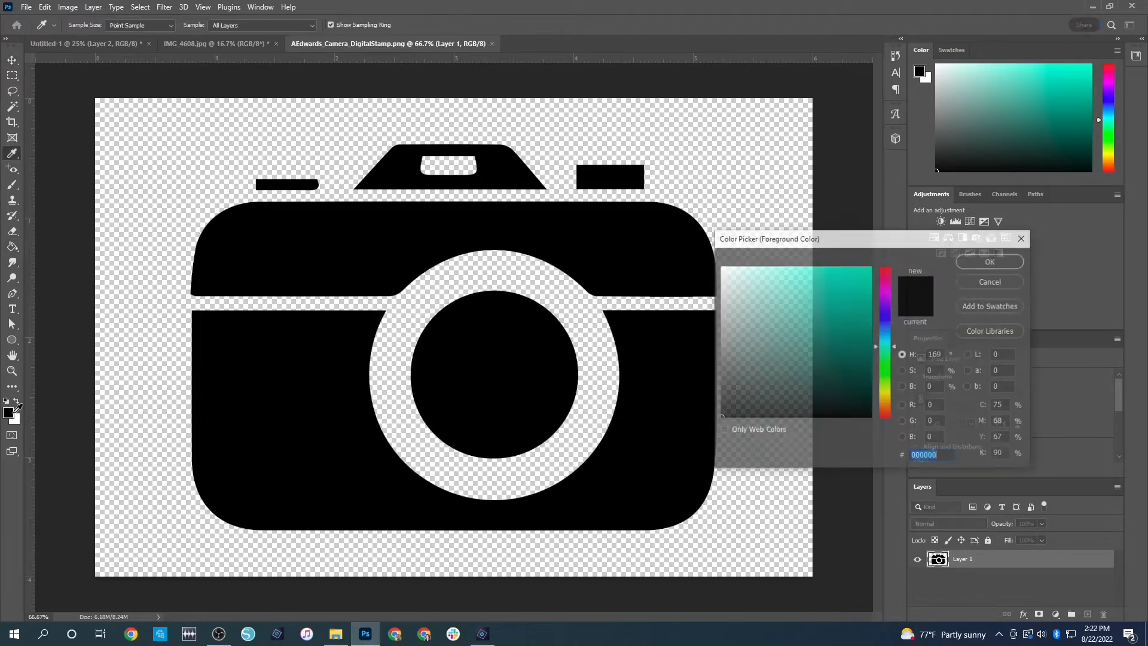
click(835, 289)
click(988, 260)
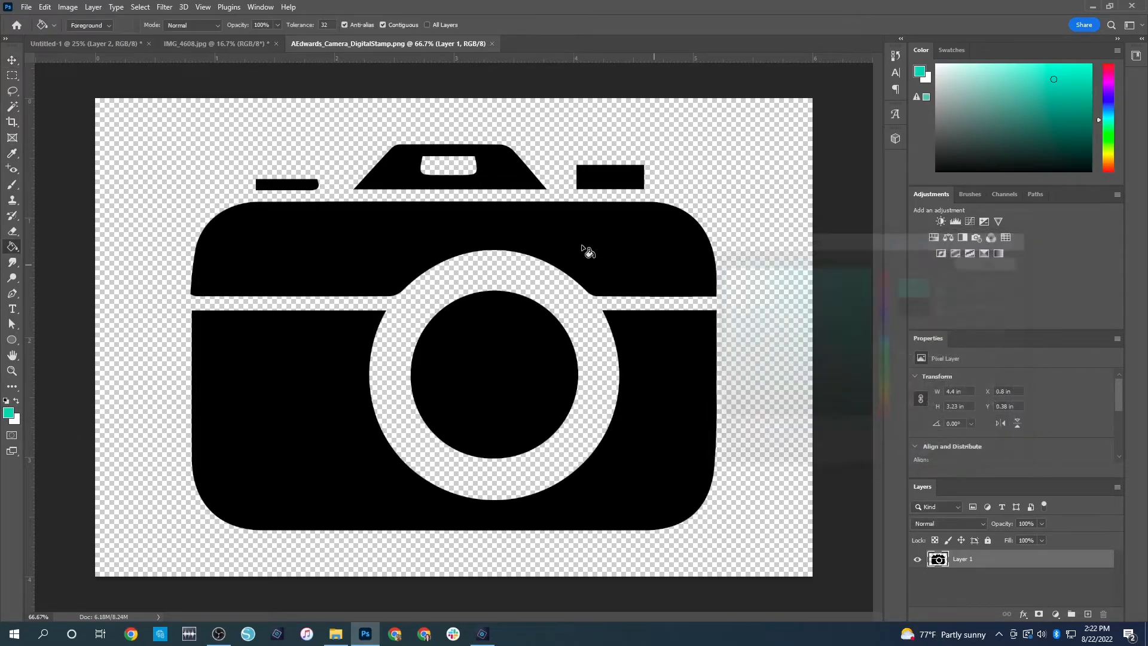
click(595, 245)
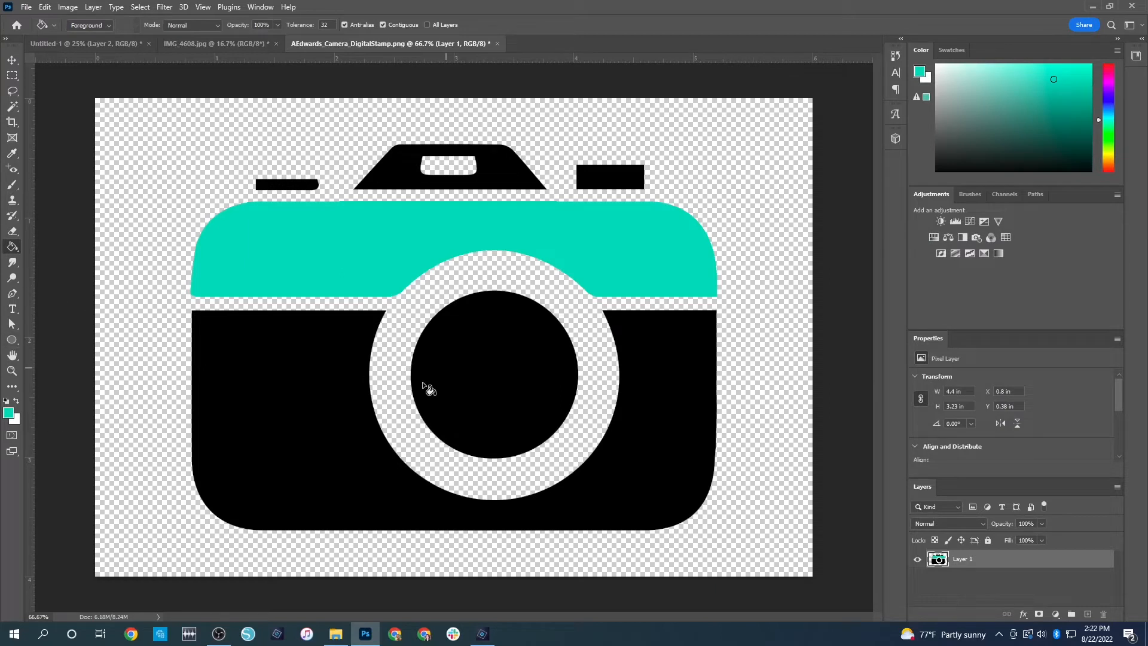
Set the foreground color to magenta da35d0 and fill the camera's viewfinder hump and both small top buttons
click(8, 412)
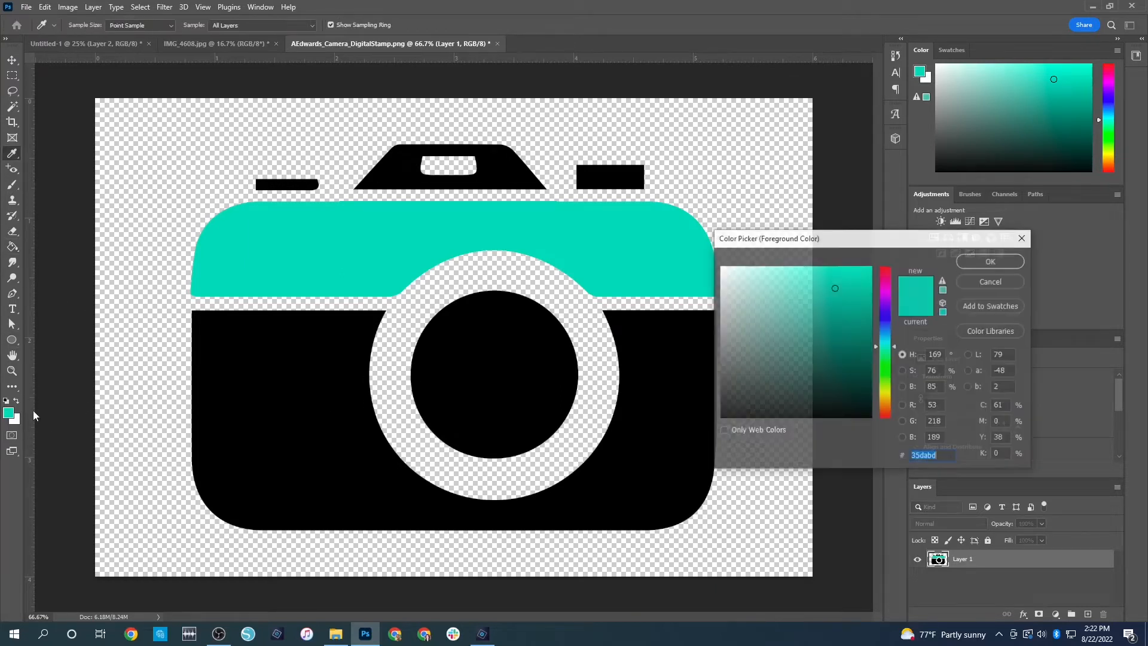
click(883, 290)
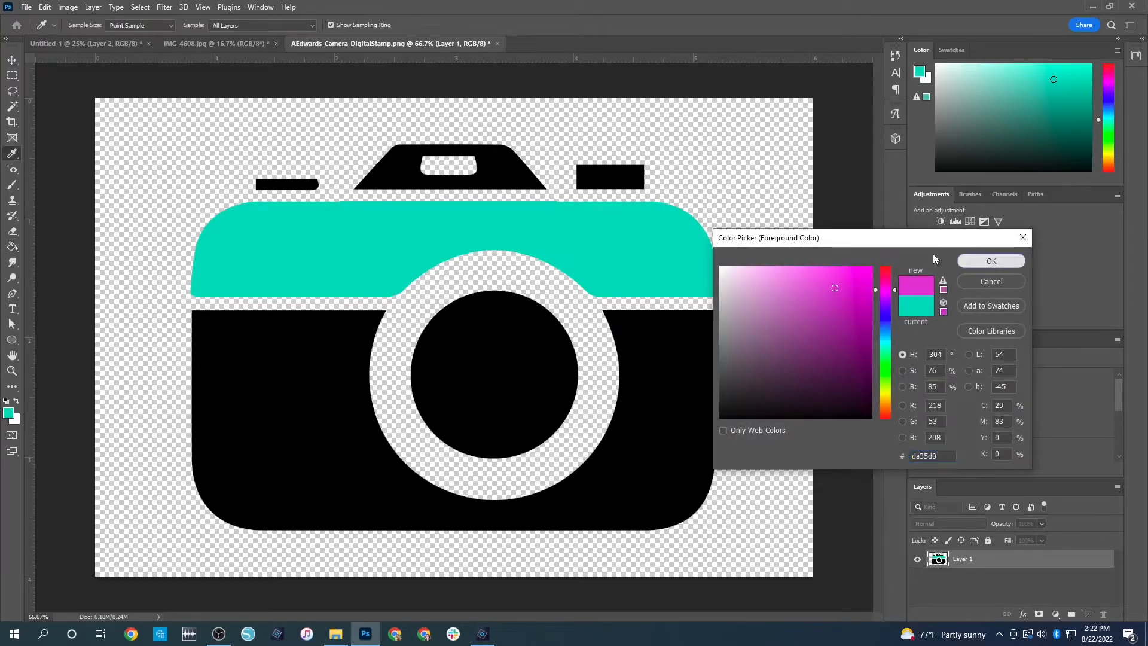
click(990, 260)
click(513, 168)
click(615, 179)
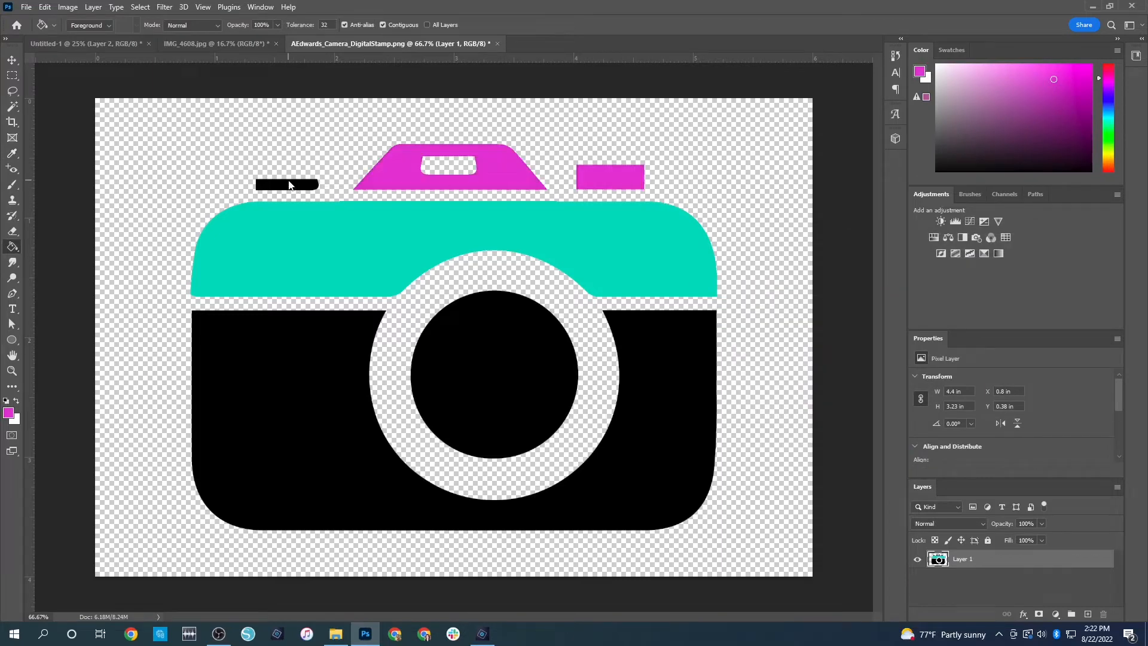
Try filling the camera's lower body with yellow-green d0da35 and undo that fill
click(9, 412)
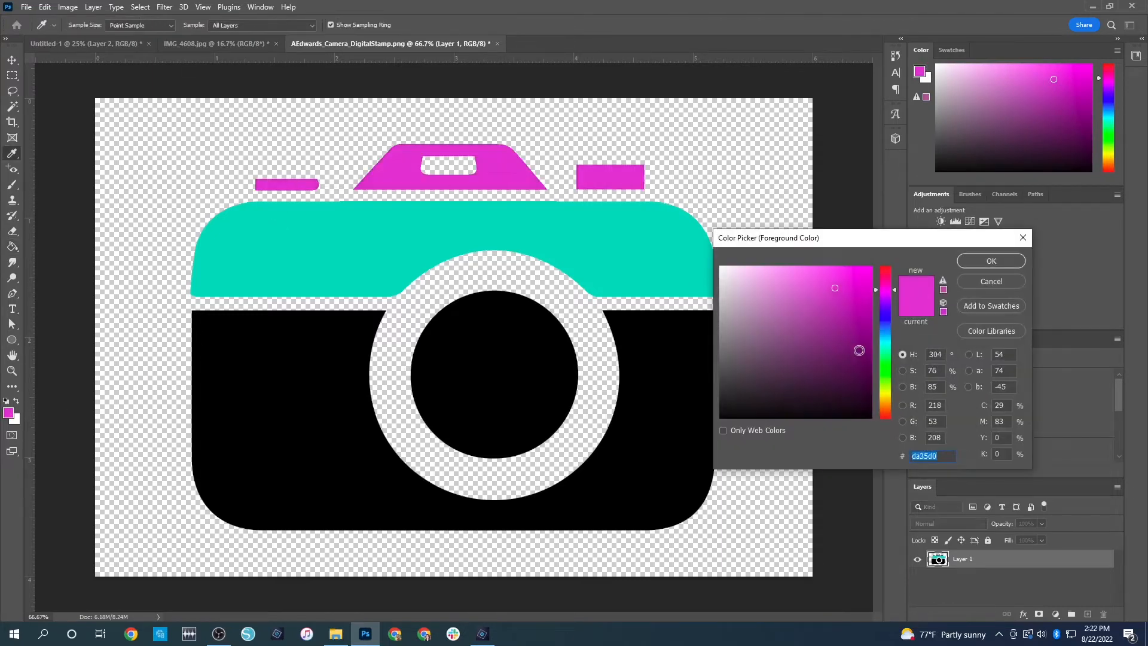
click(882, 391)
click(991, 261)
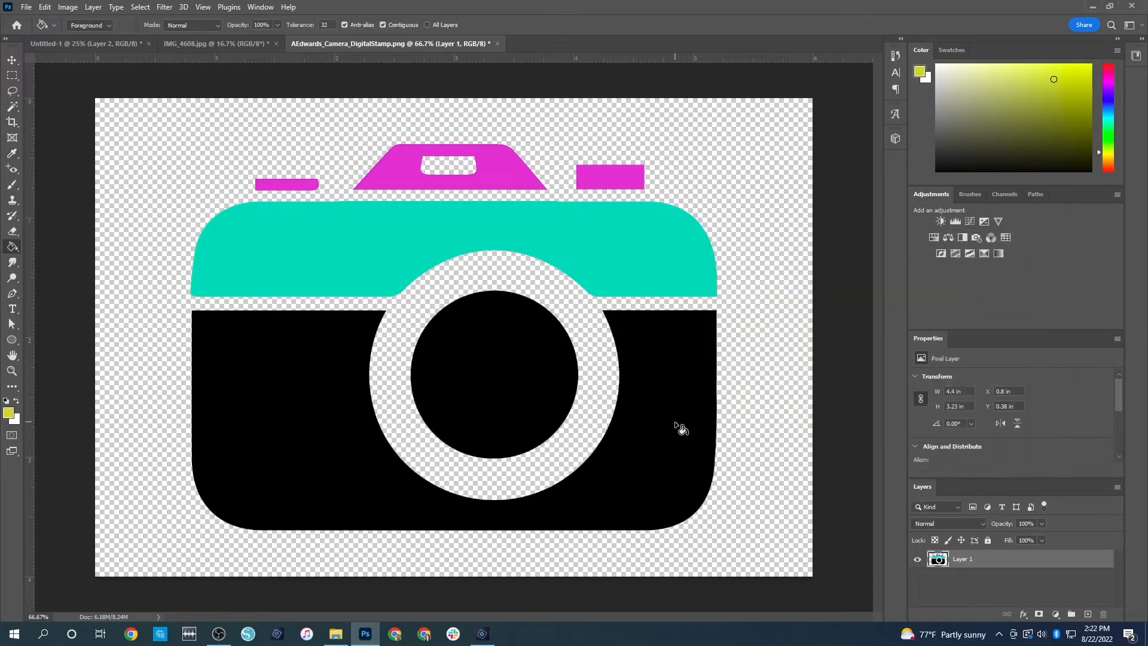
click(671, 424)
key(ctrl+z)
Set the foreground color to golden daa935 and fill the camera's lower body with it
click(8, 413)
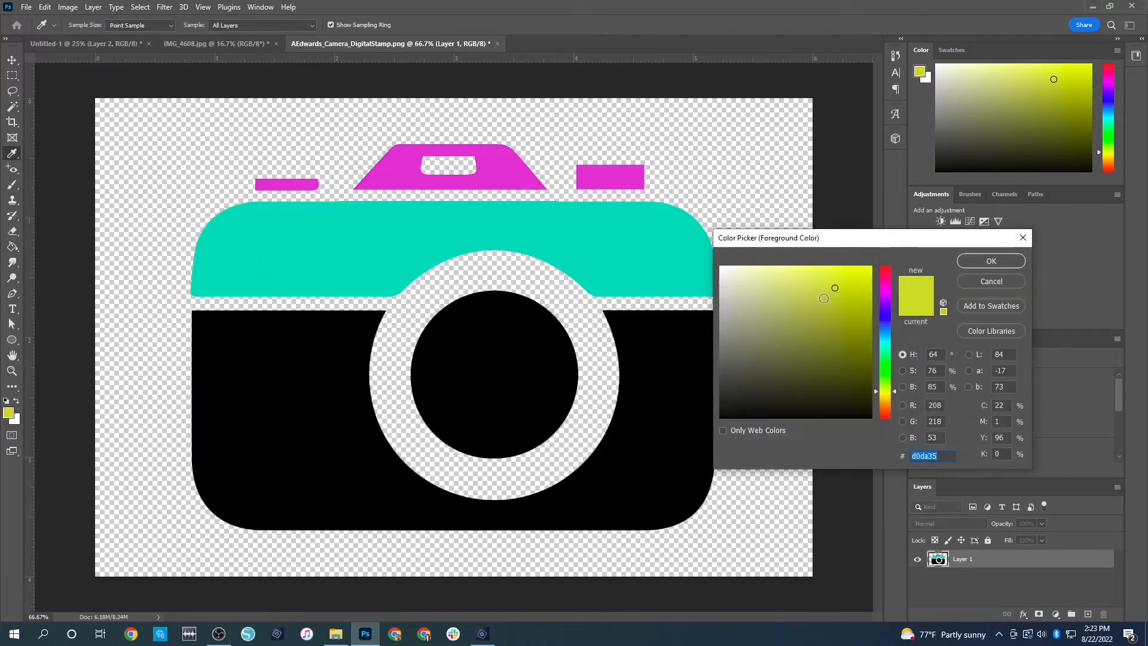
drag(884, 404, 883, 400)
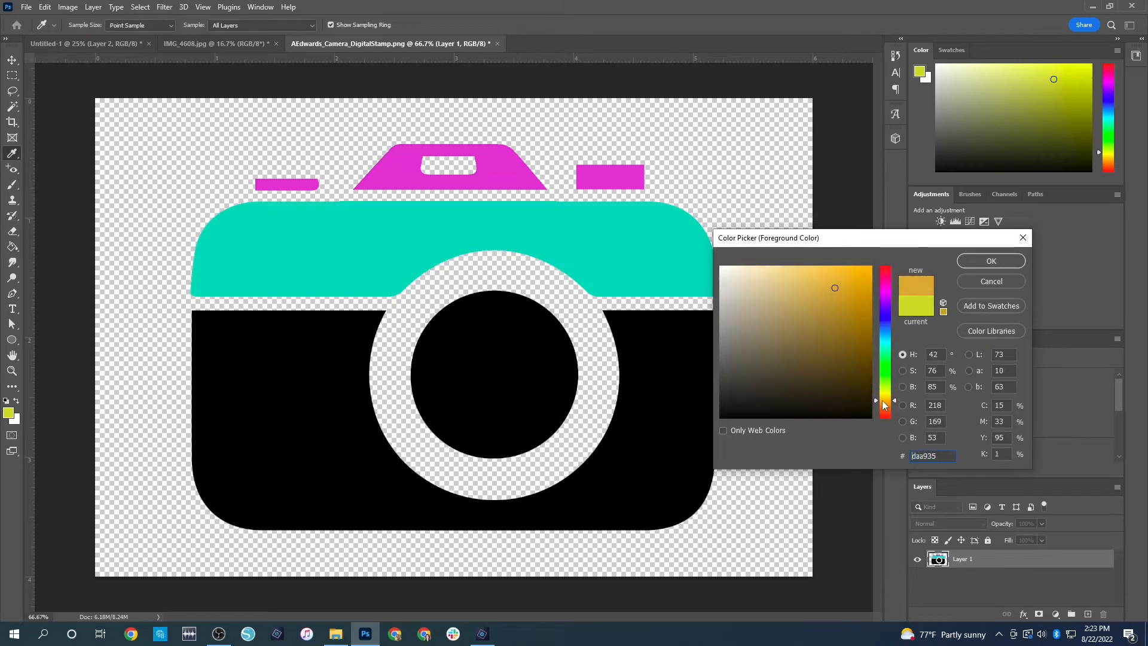
click(990, 261)
key(g)
click(708, 422)
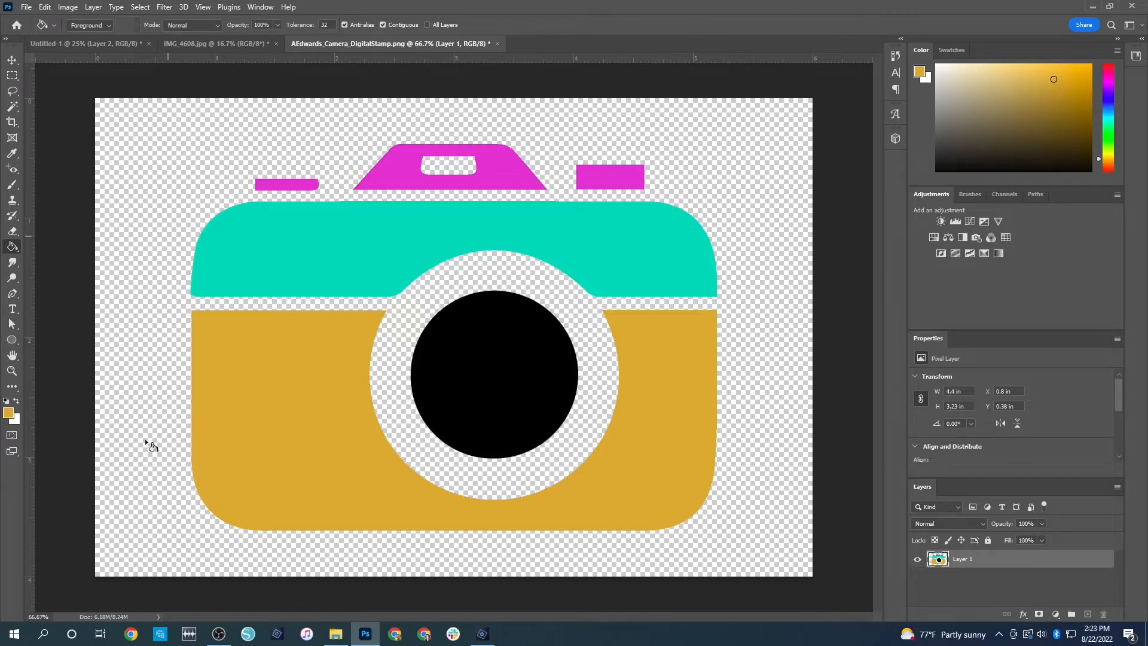
Copy the whole recolored camera into the Untitled-1 document and move it below the word GOOD, to X 2.05 in, Y 6.85 in
click(12, 60)
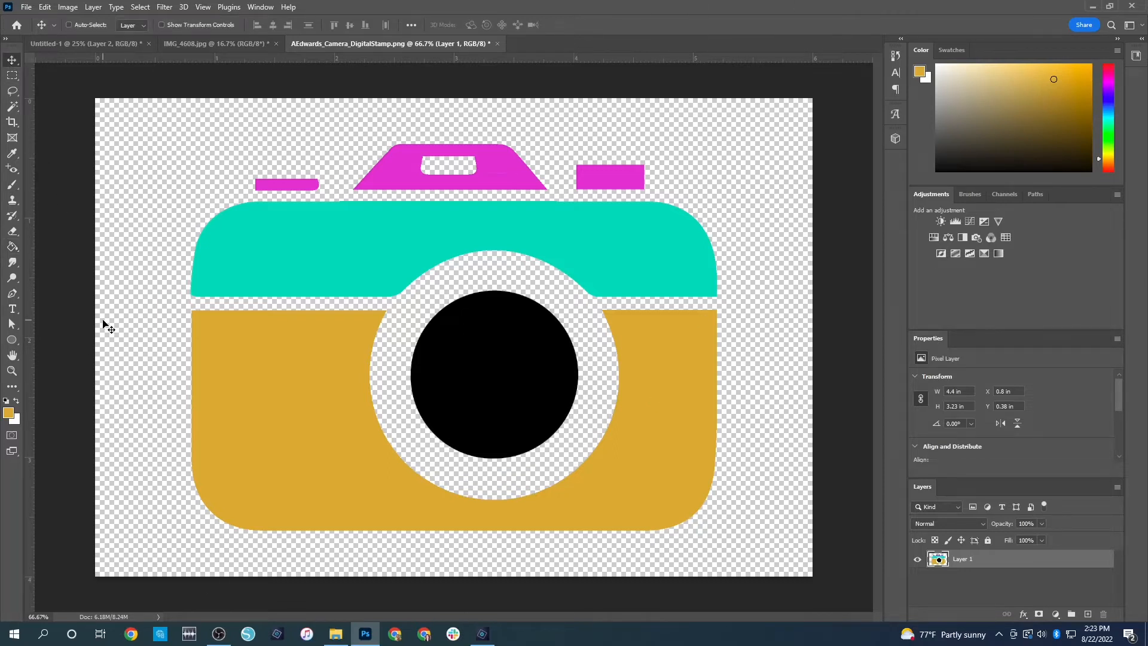
key(ctrl+a)
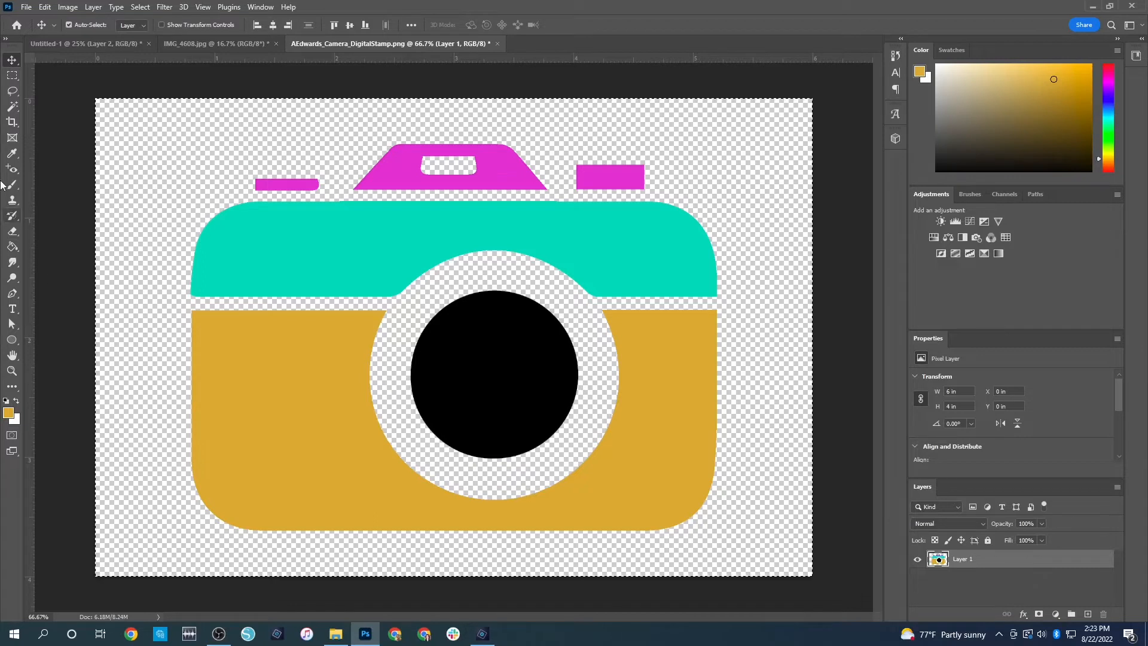
key(ctrl+c)
click(63, 45)
key(ctrl+v)
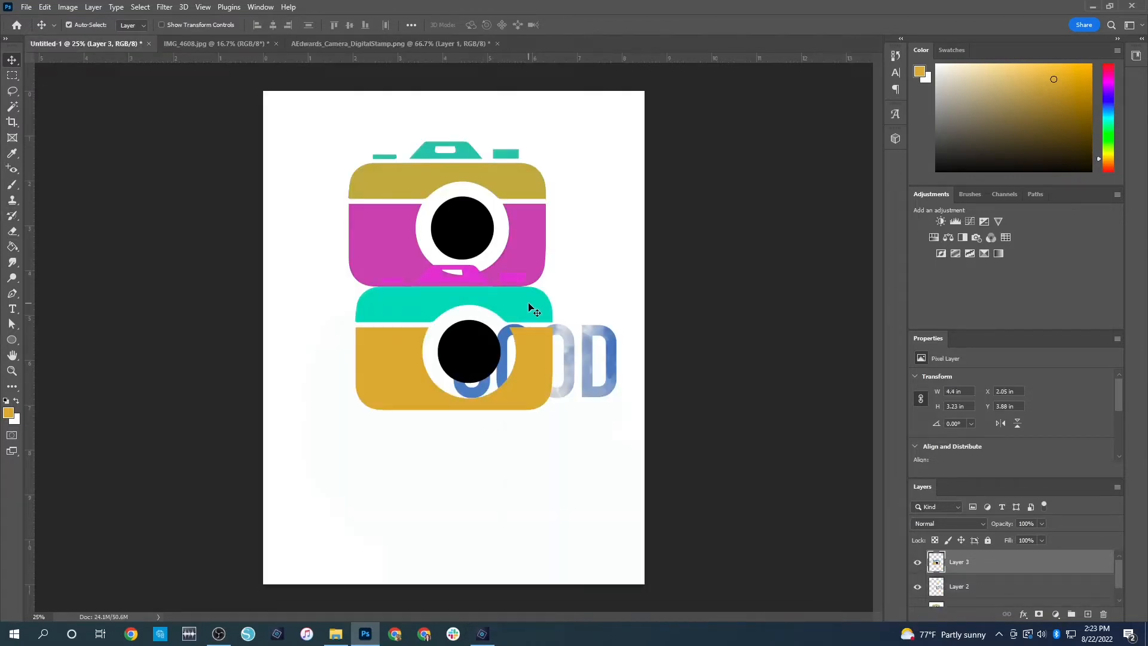
drag(530, 305, 483, 398)
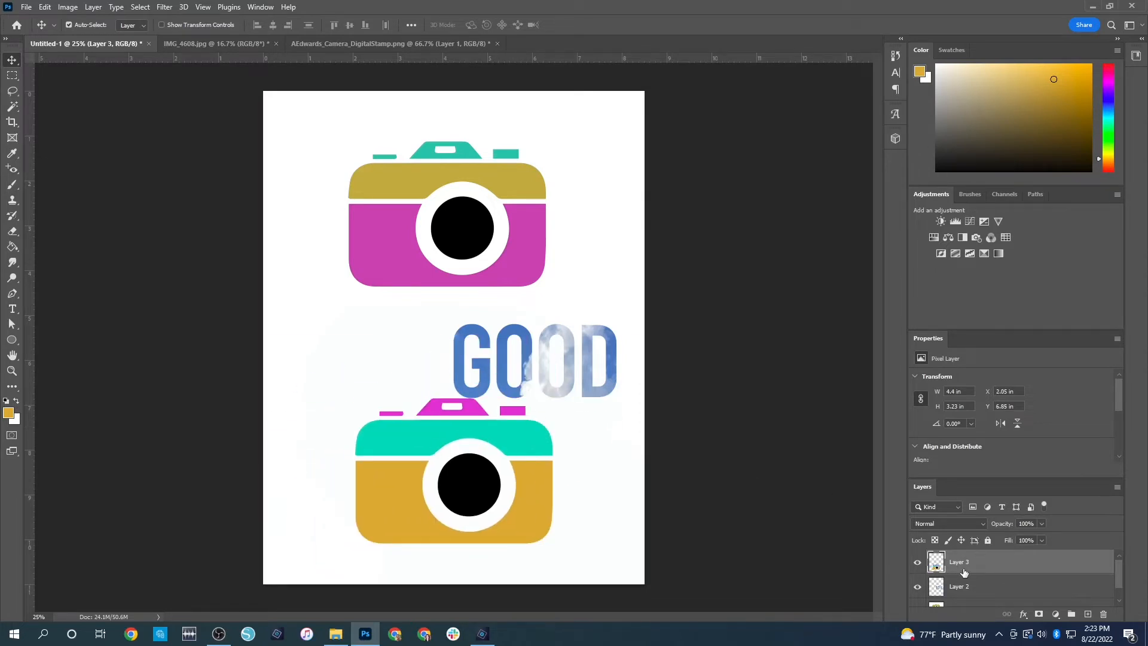
Return to AEdwards_Camera_DigitalStamp.png and undo the selection and all color fills back to the solid black camera
click(368, 44)
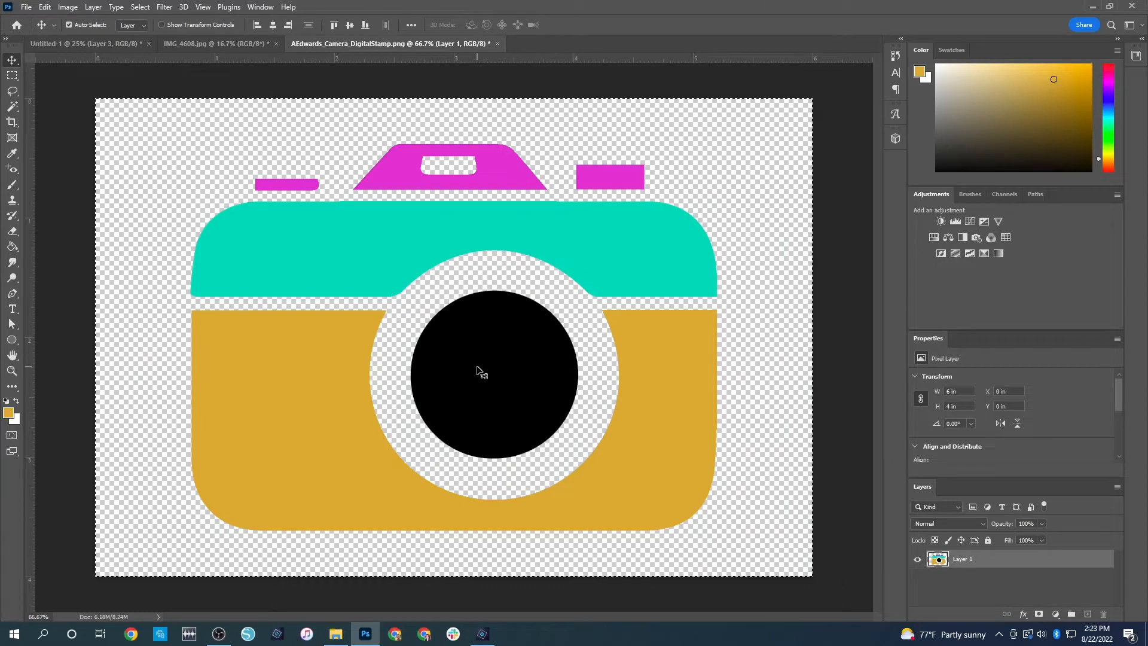
key(ctrl+z)
key(ctrl+z)
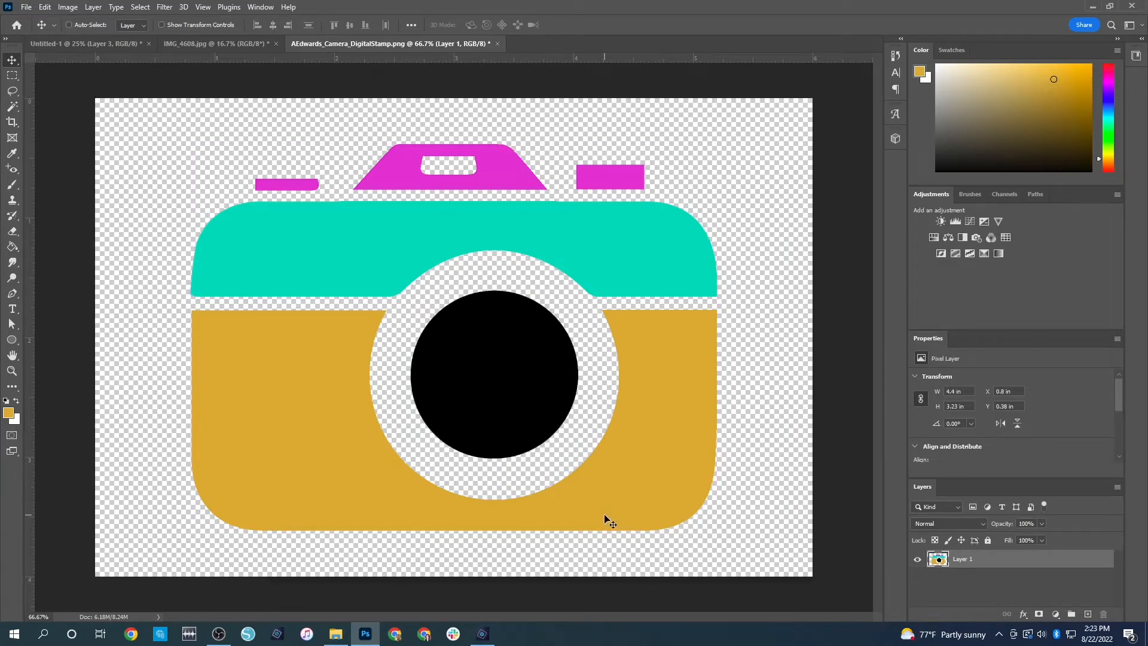
key(ctrl+z)
key(ctrl+z)
key(ctrl+z)
key(ctrl+z)
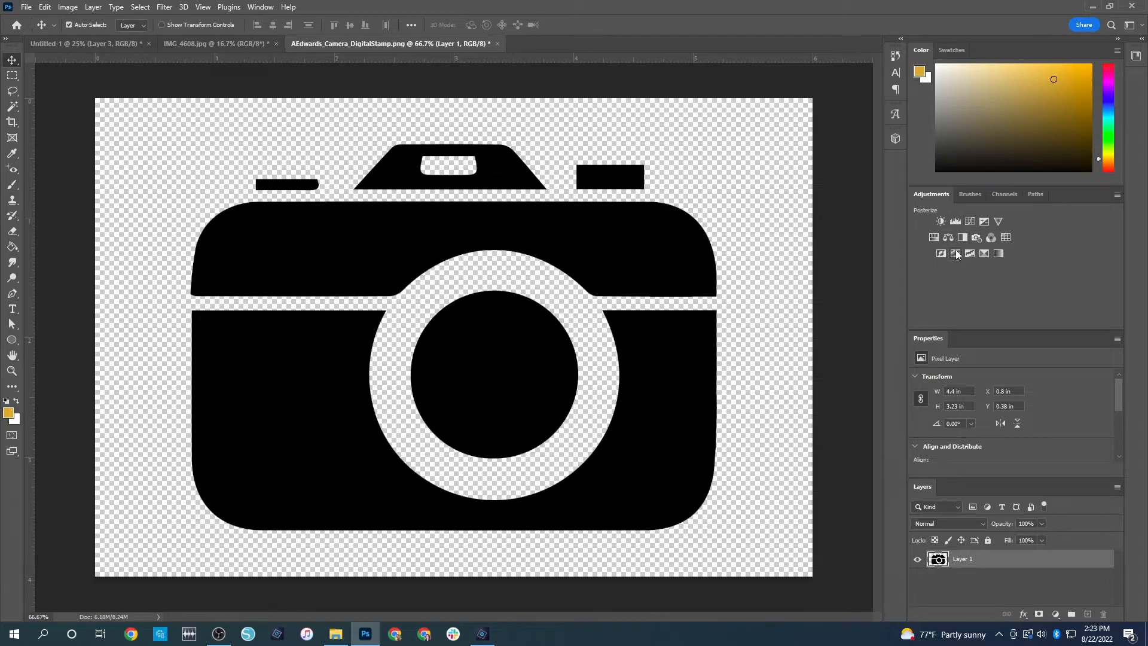
Select all black camera shapes with Color Range by sampling the black, using a fuzziness of 29
click(99, 7)
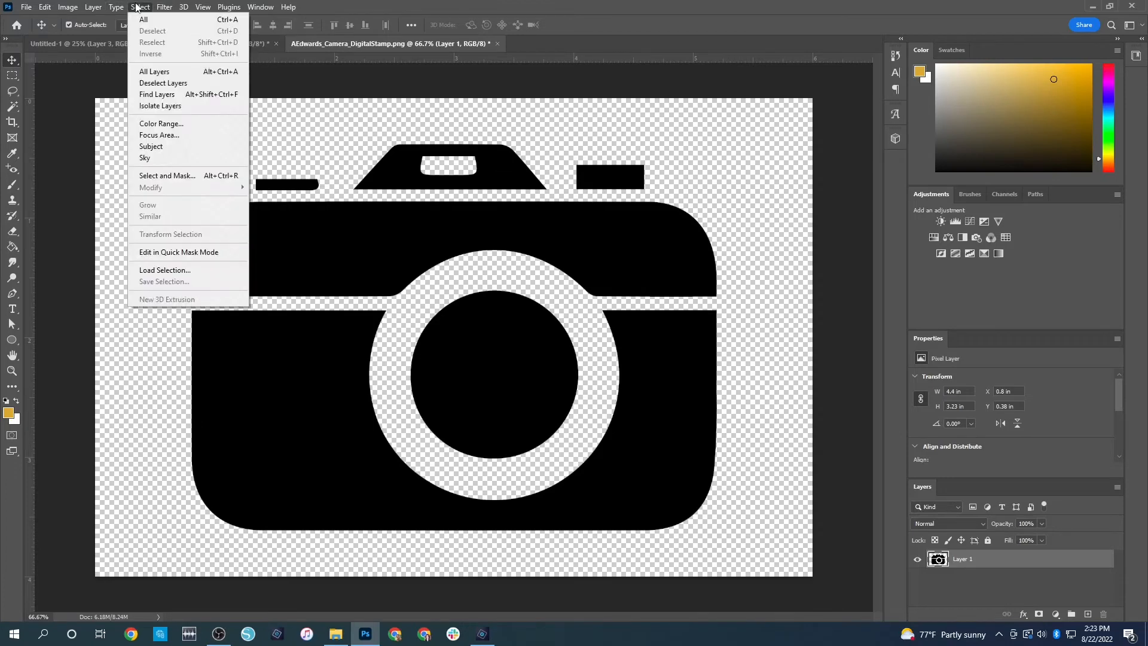
click(174, 124)
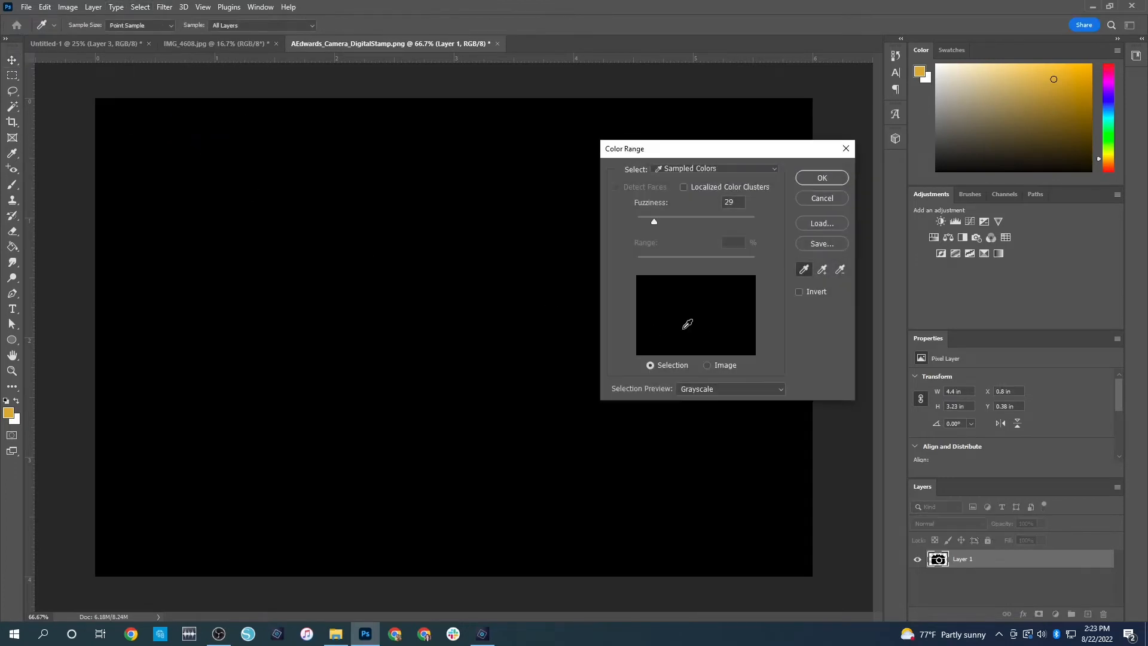
click(687, 323)
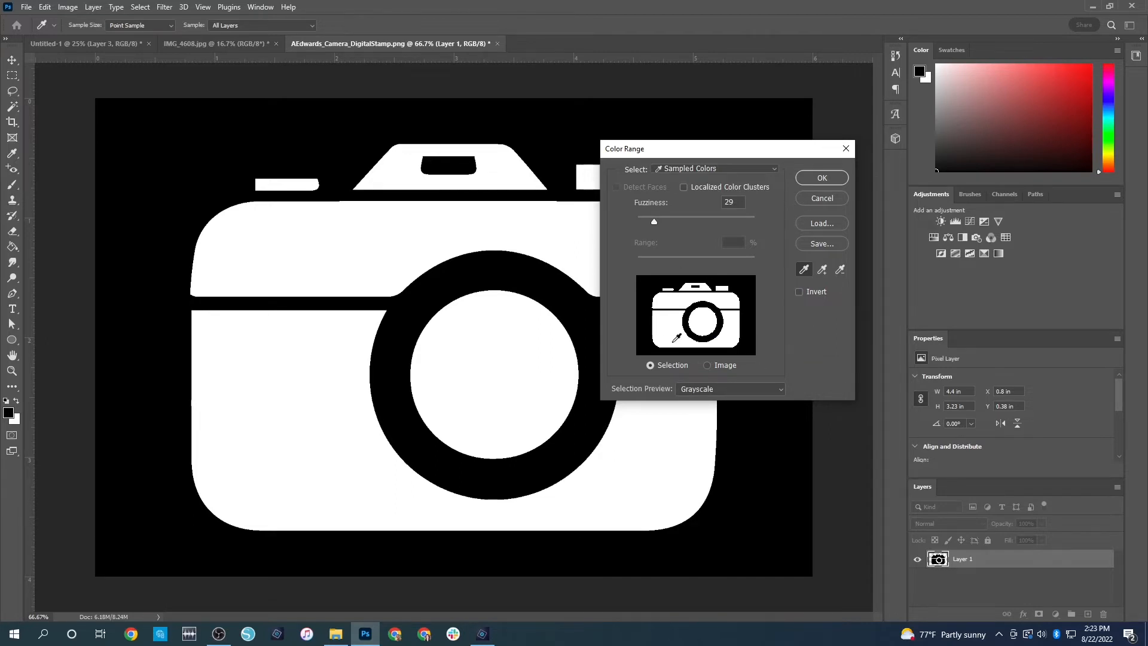
click(825, 177)
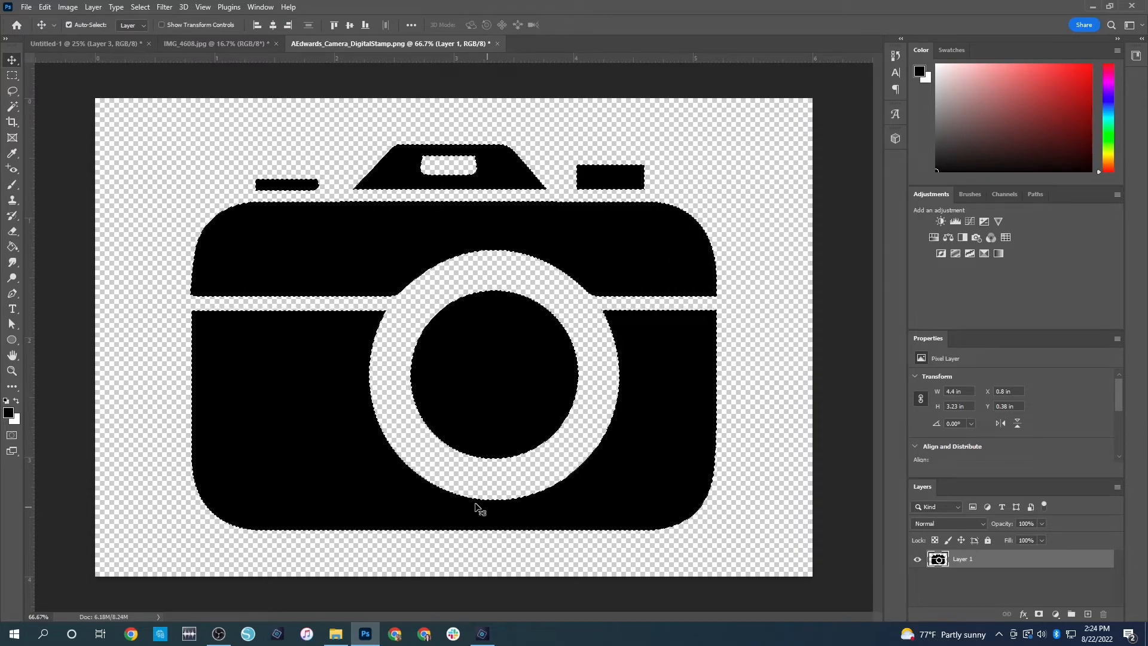
Set the foreground color to a medium teal with a hue of 178°
click(9, 414)
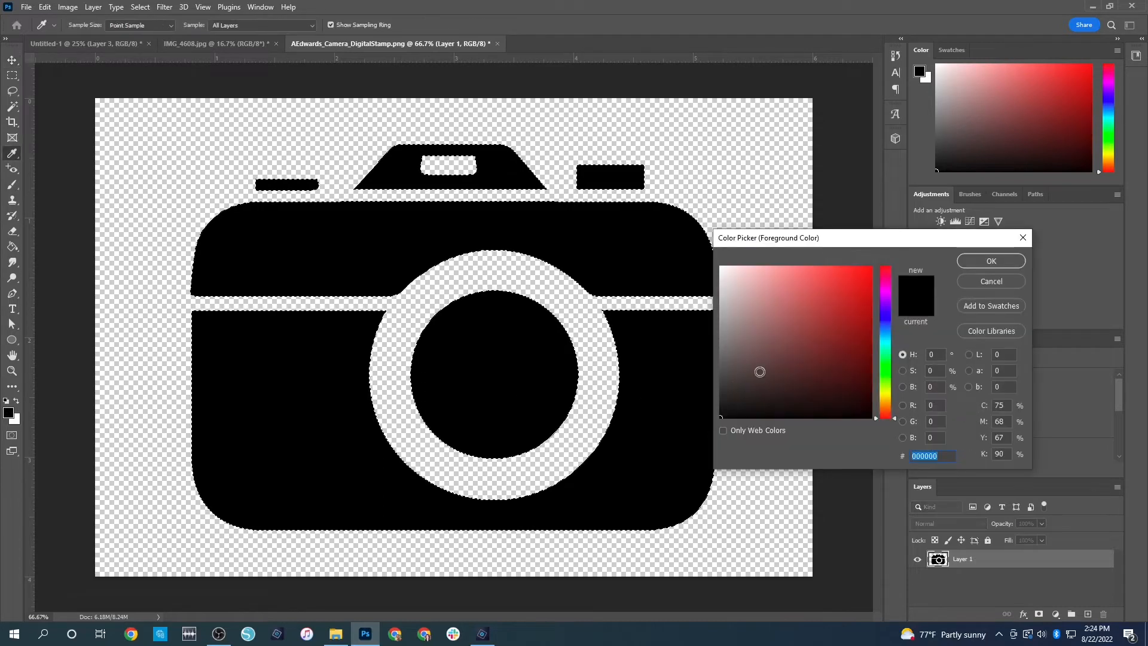
click(891, 343)
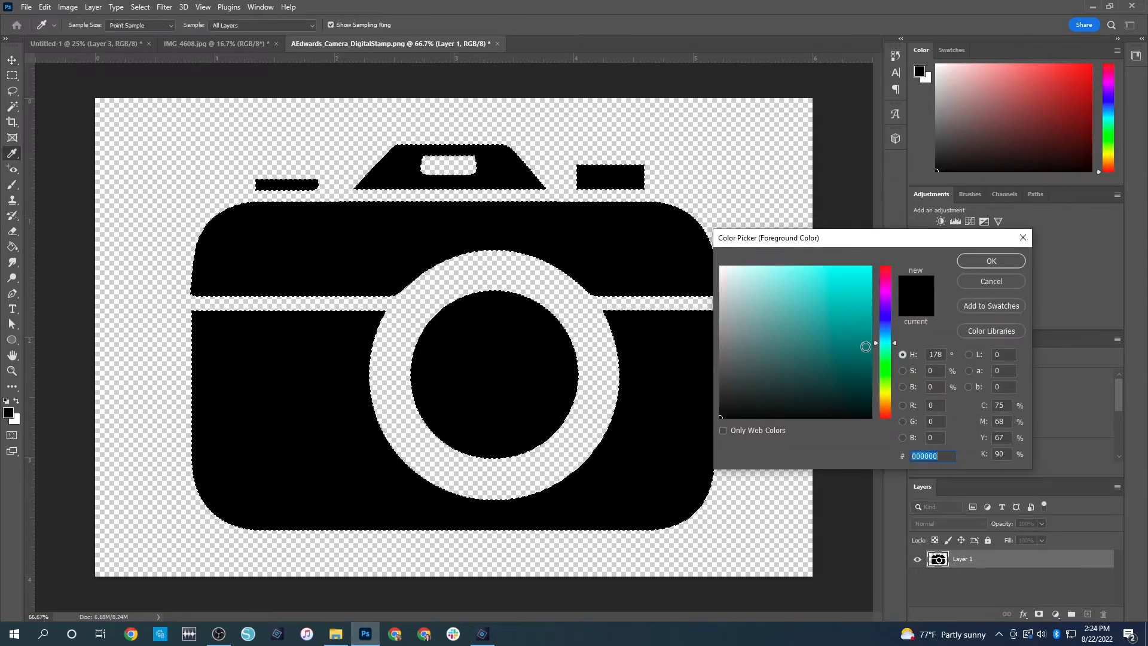
click(836, 285)
click(825, 355)
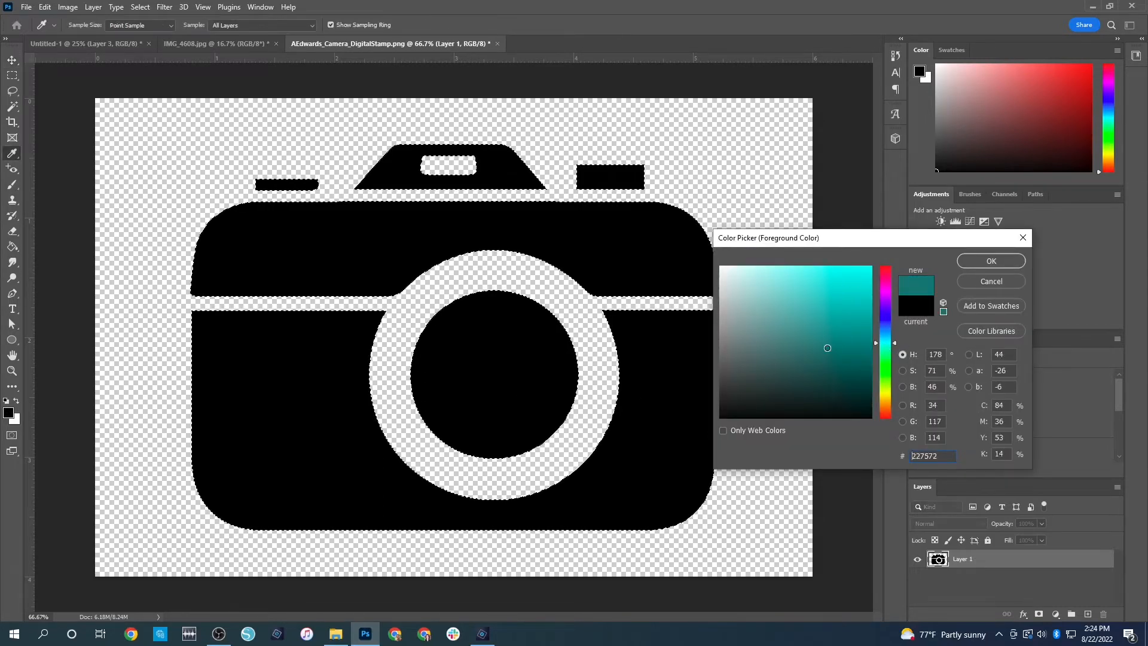
click(828, 324)
click(974, 261)
key(v)
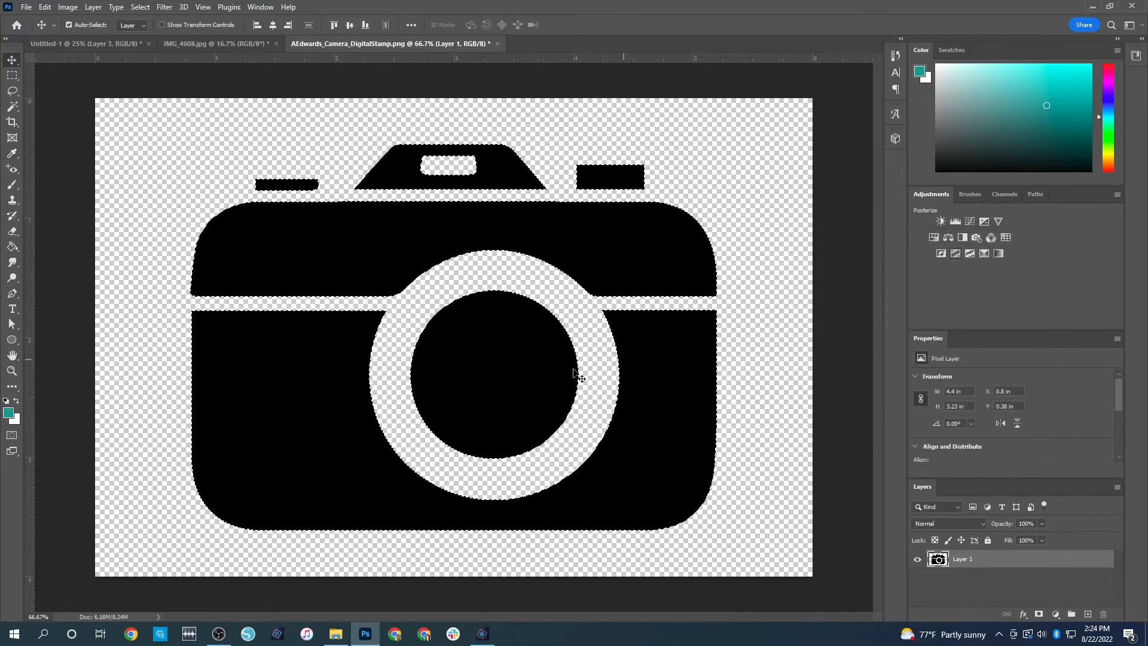
Fill the selected camera shapes with the foreground color in Normal mode at 100% opacity, preserving transparency
click(27, 7)
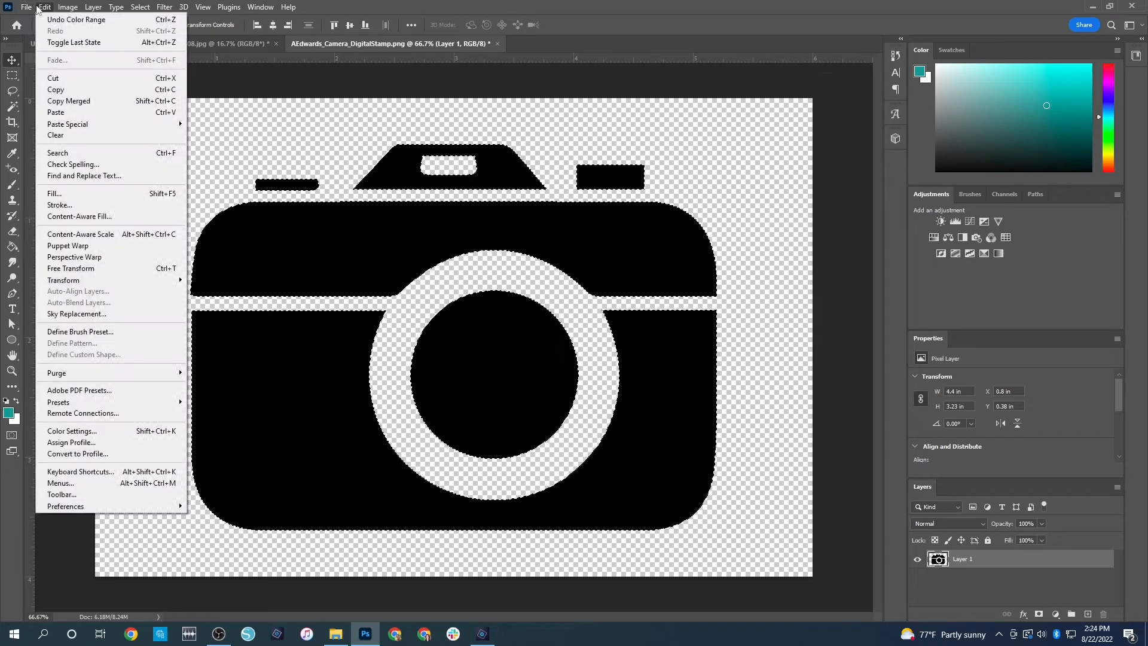
click(44, 7)
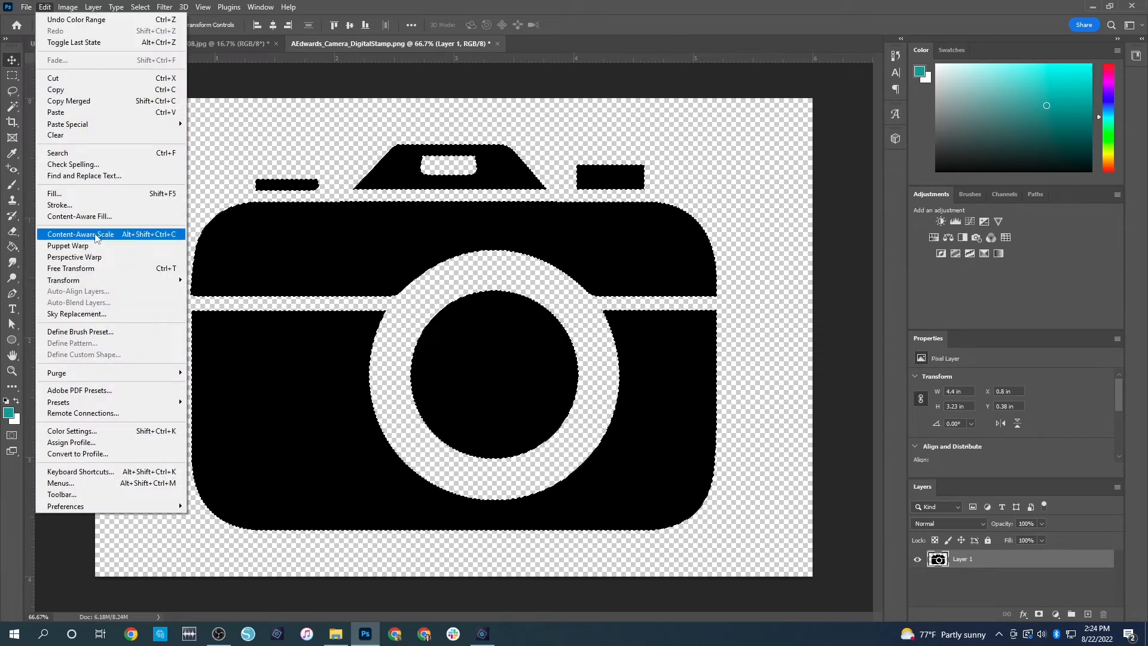
click(72, 193)
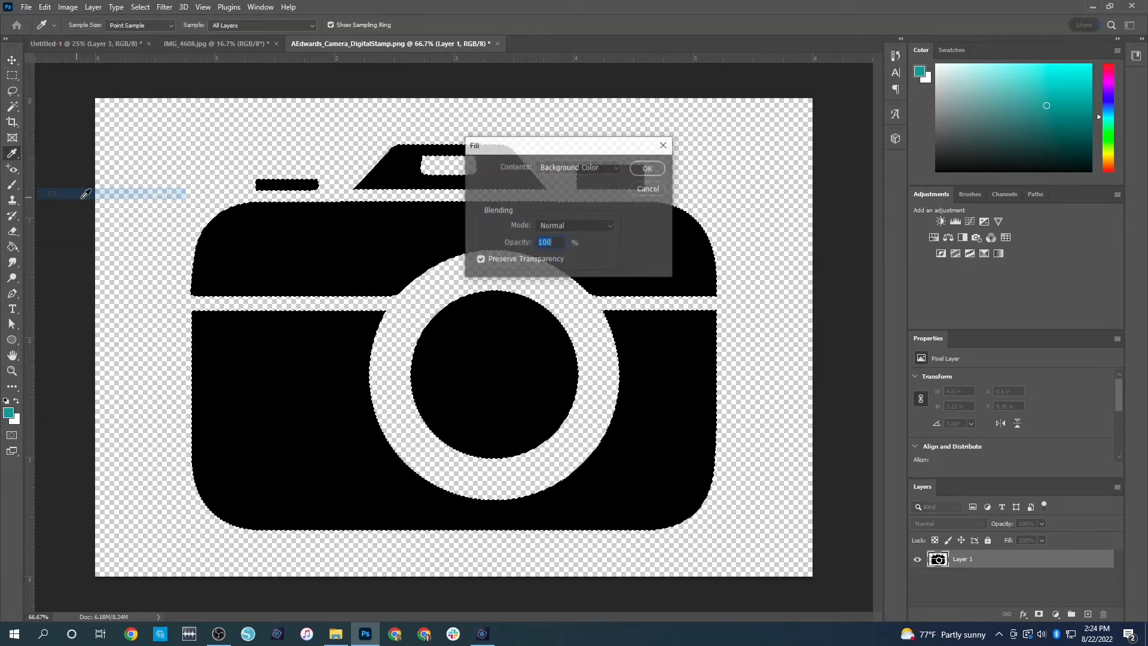
click(600, 168)
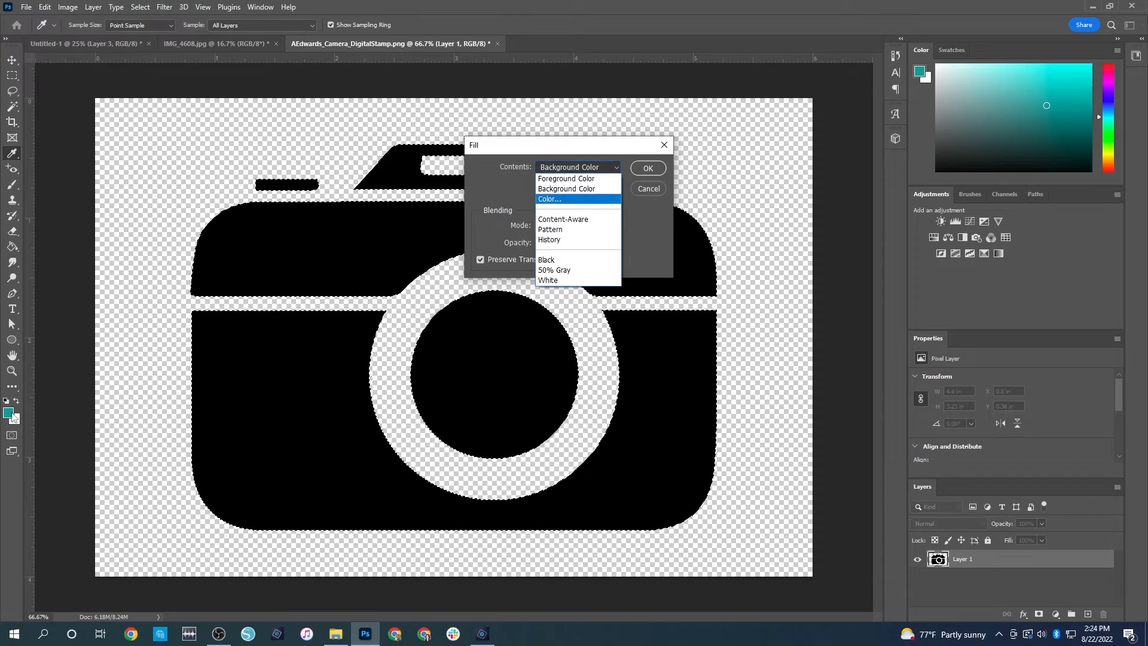
click(568, 180)
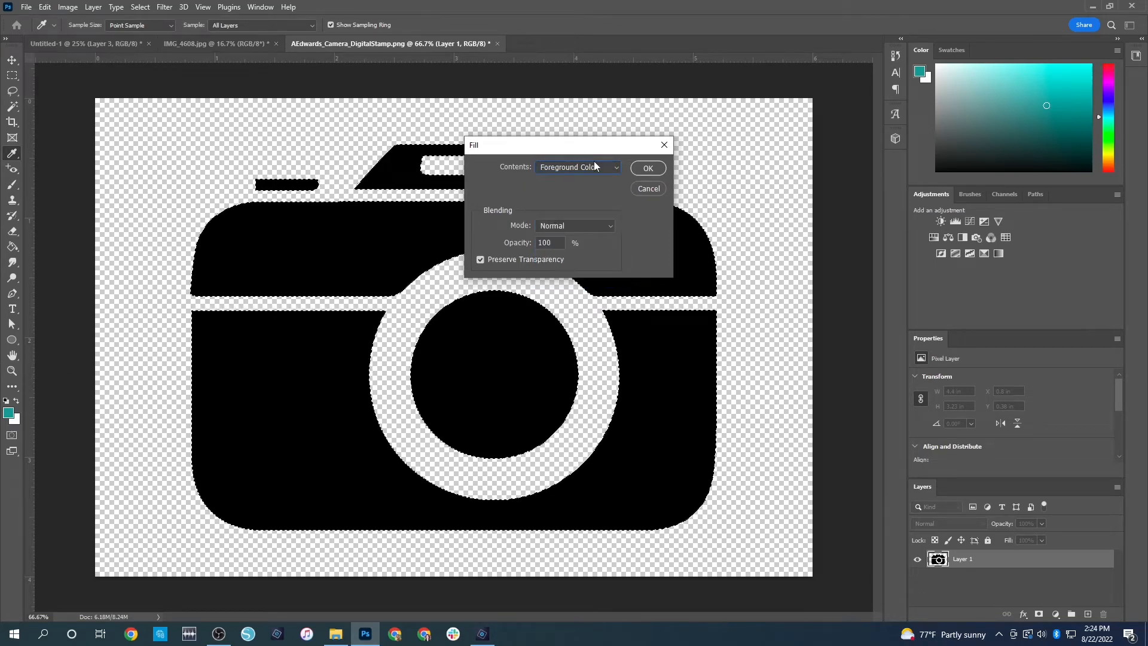
click(651, 171)
key(v)
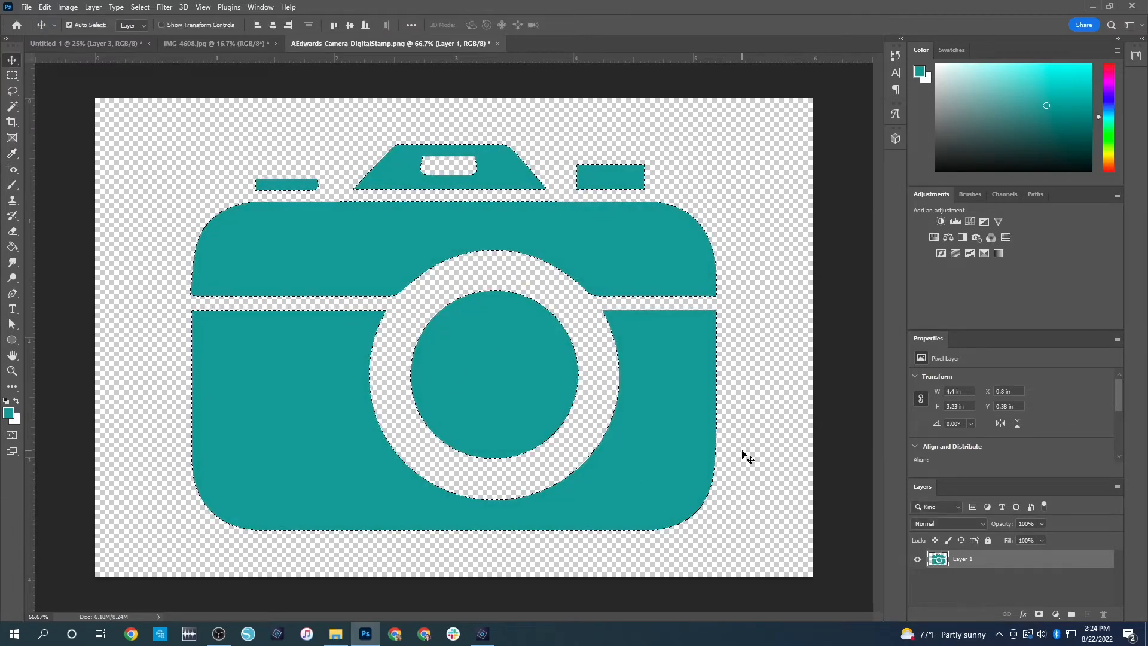
Undo the teal fill and the color range selection on the camera
key(ctrl+d)
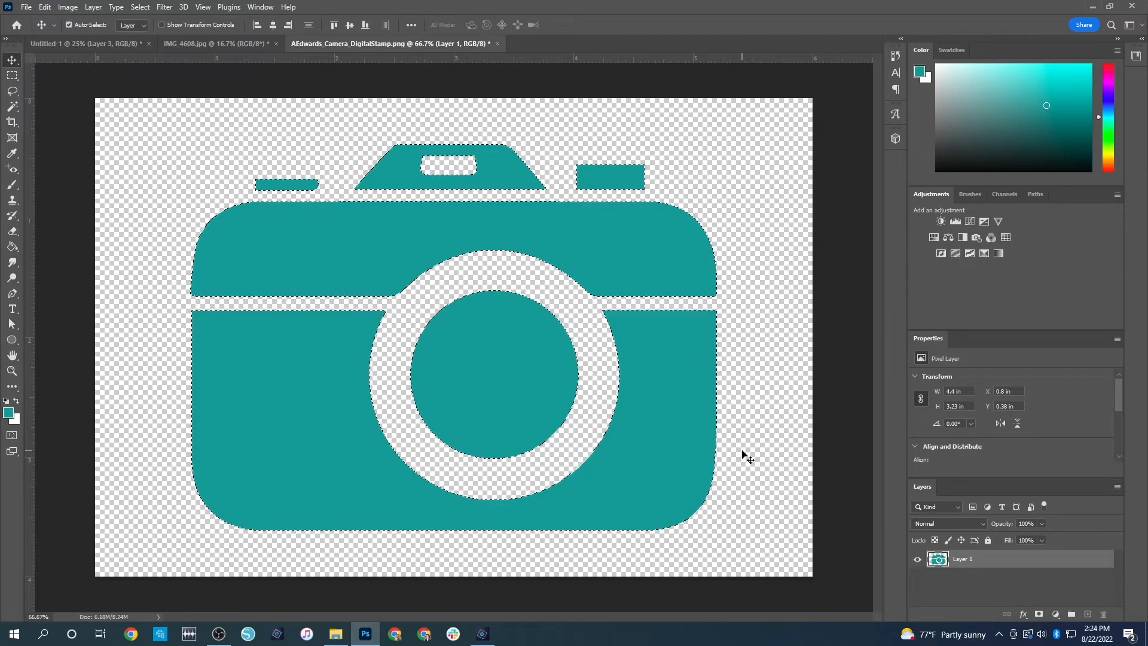
key(ctrl+z)
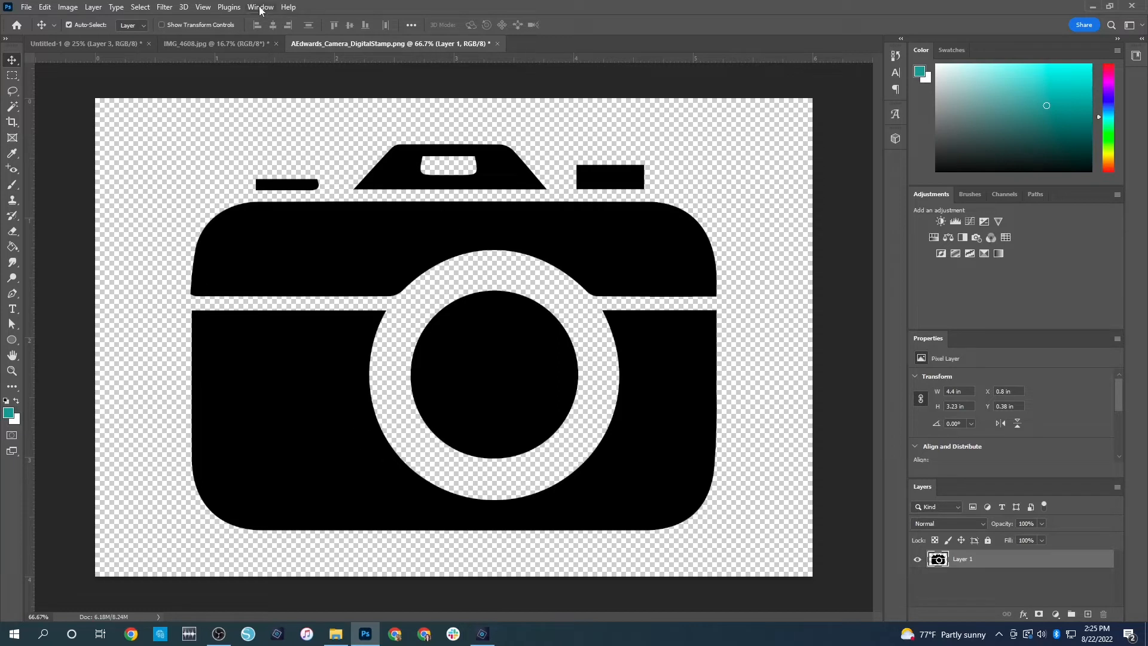
click(138, 7)
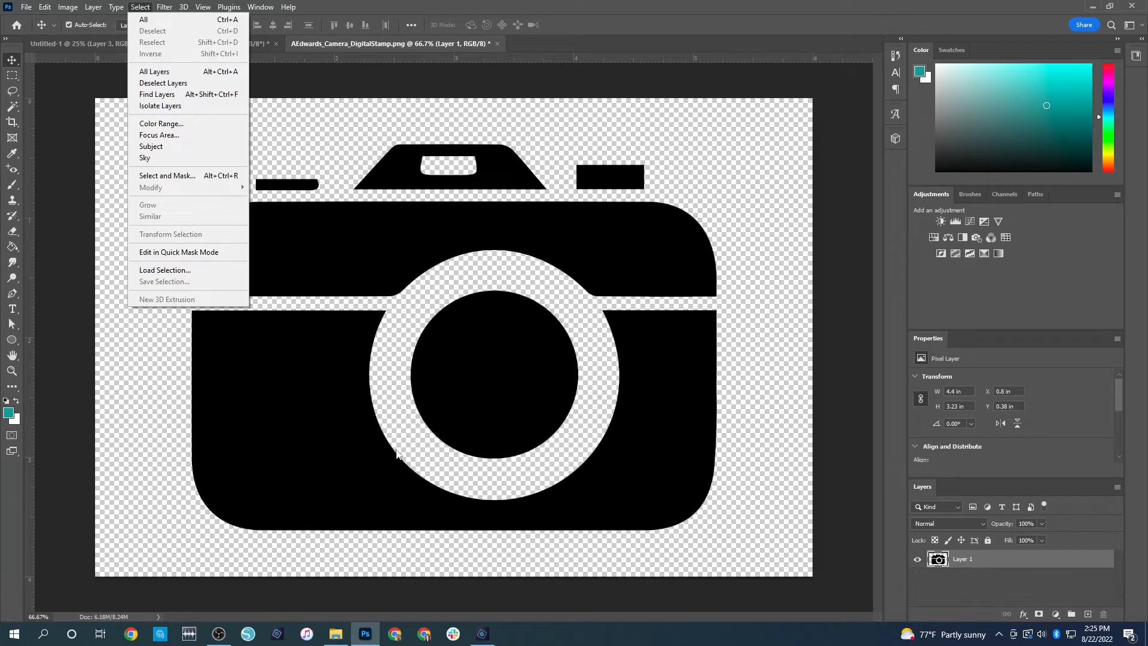
click(866, 354)
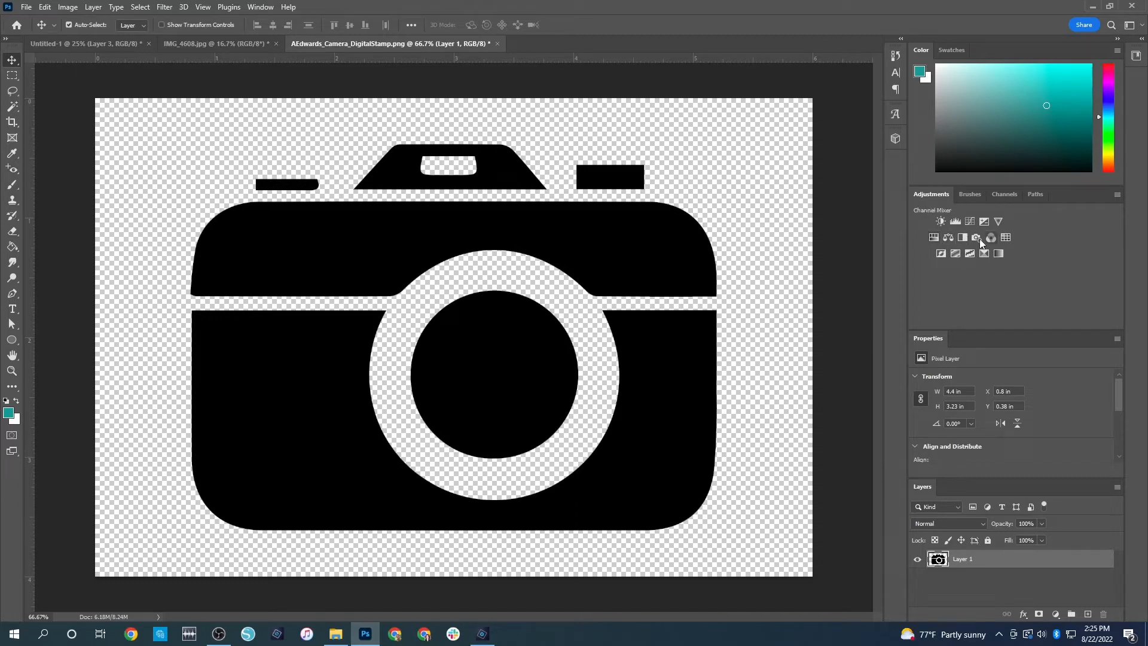
Add a Hue/Saturation adjustment layer with Lightness +100 and merge it with the camera layer
click(932, 237)
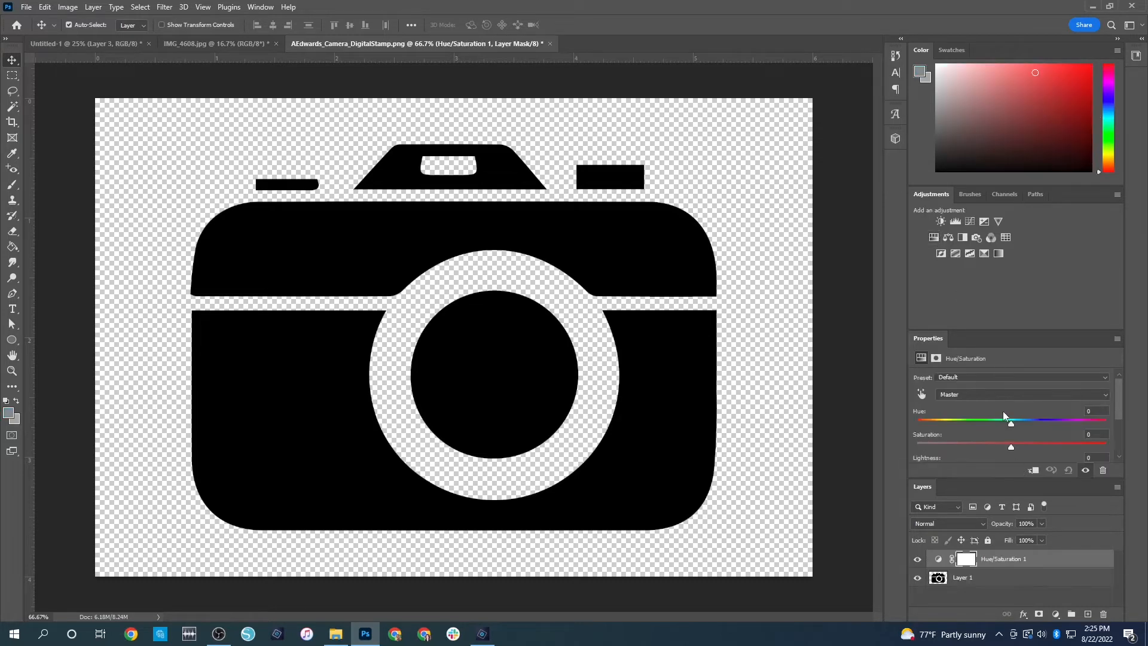
scroll(1005, 411, down, 2)
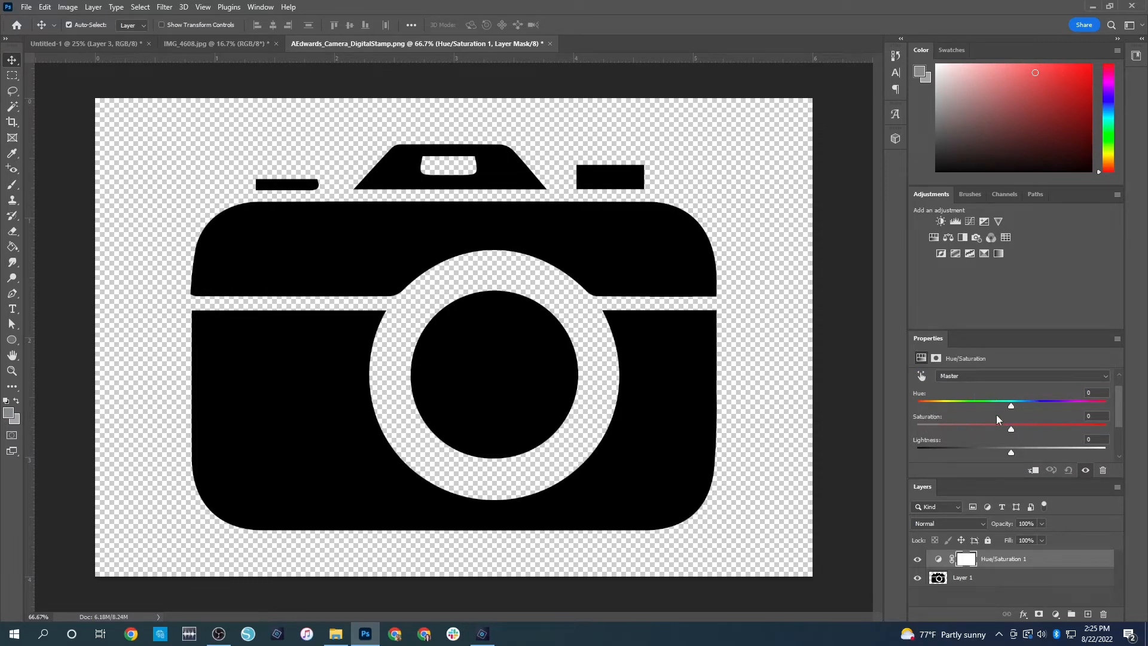
scroll(1011, 432, down, 1)
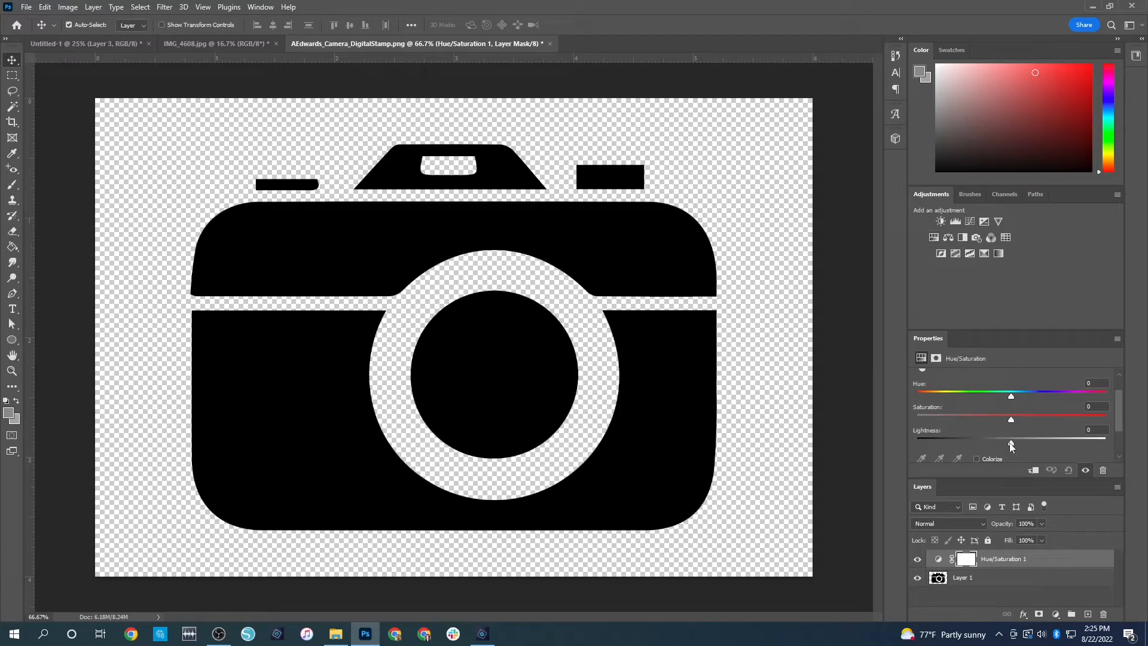
drag(1010, 443, 1125, 436)
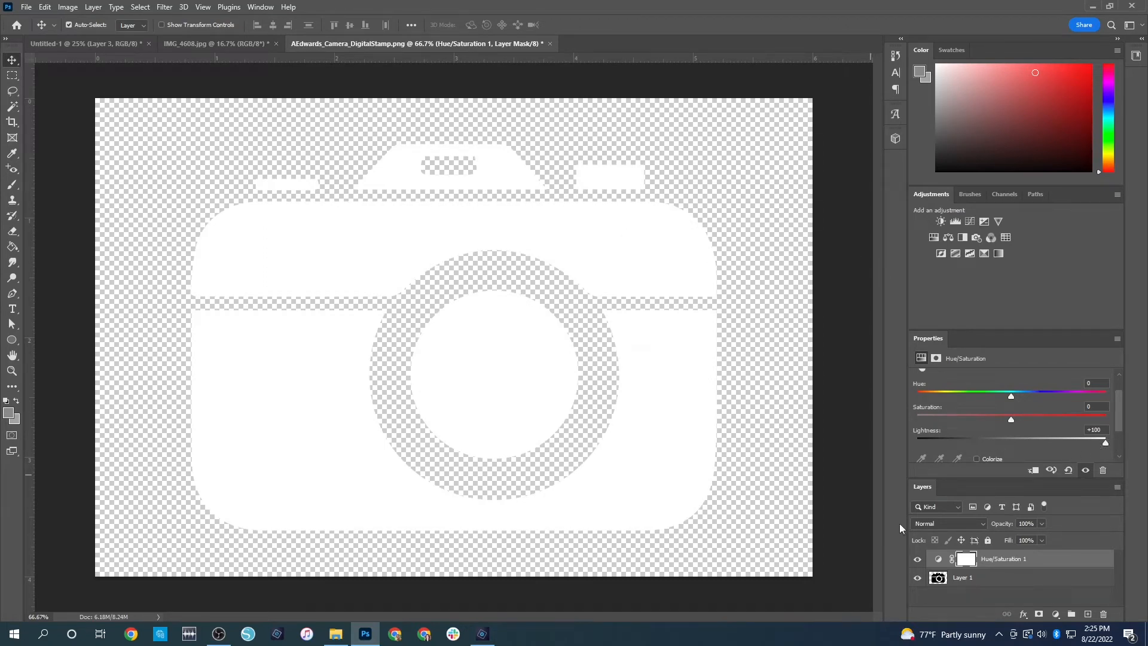
key(ctrl+e)
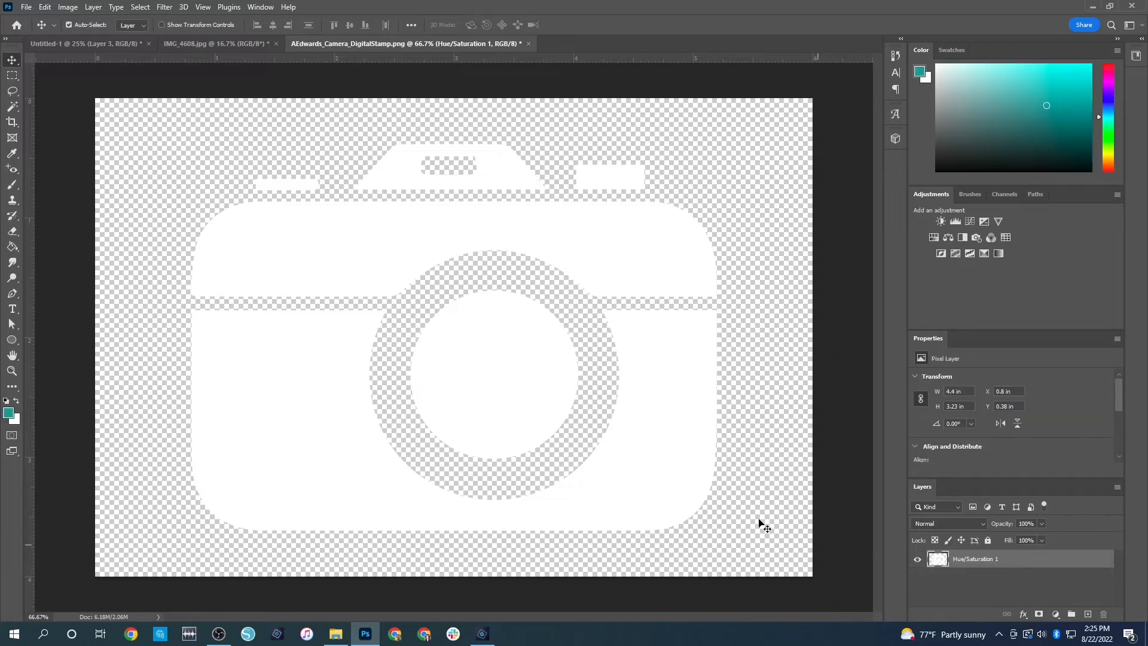
Place a copy of the white camera stamp in the lower-right corner of the IMG_4608.jpg photo, scaled to about 54%
key(ctrl+a)
drag(416, 162, 550, 405)
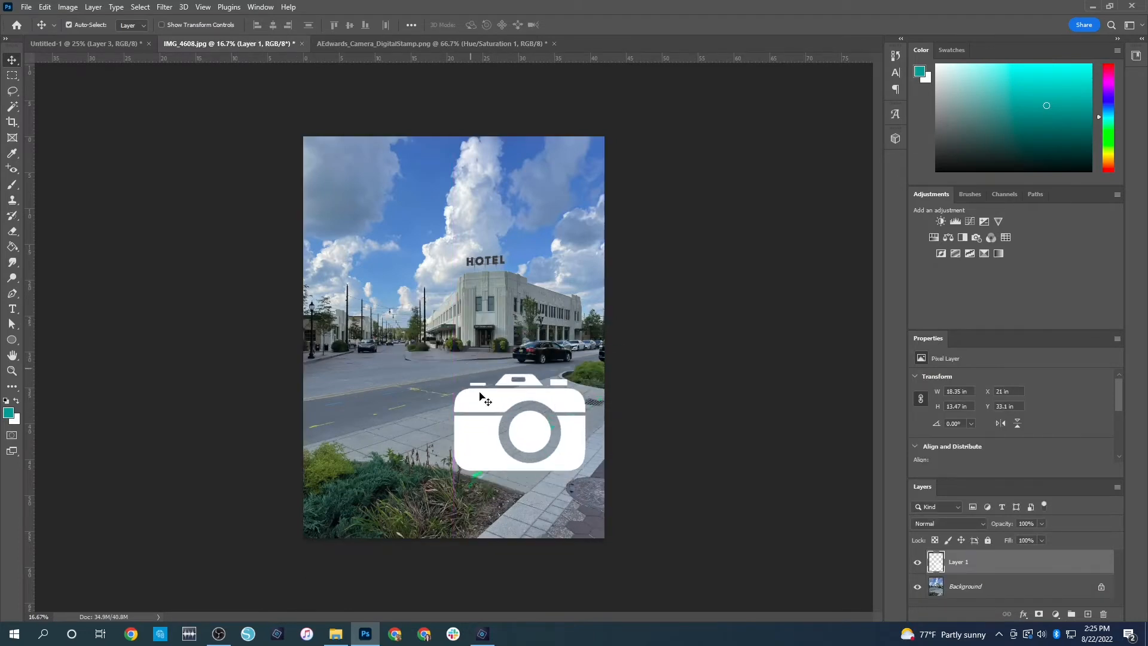
key(ctrl+t)
drag(450, 371, 514, 419)
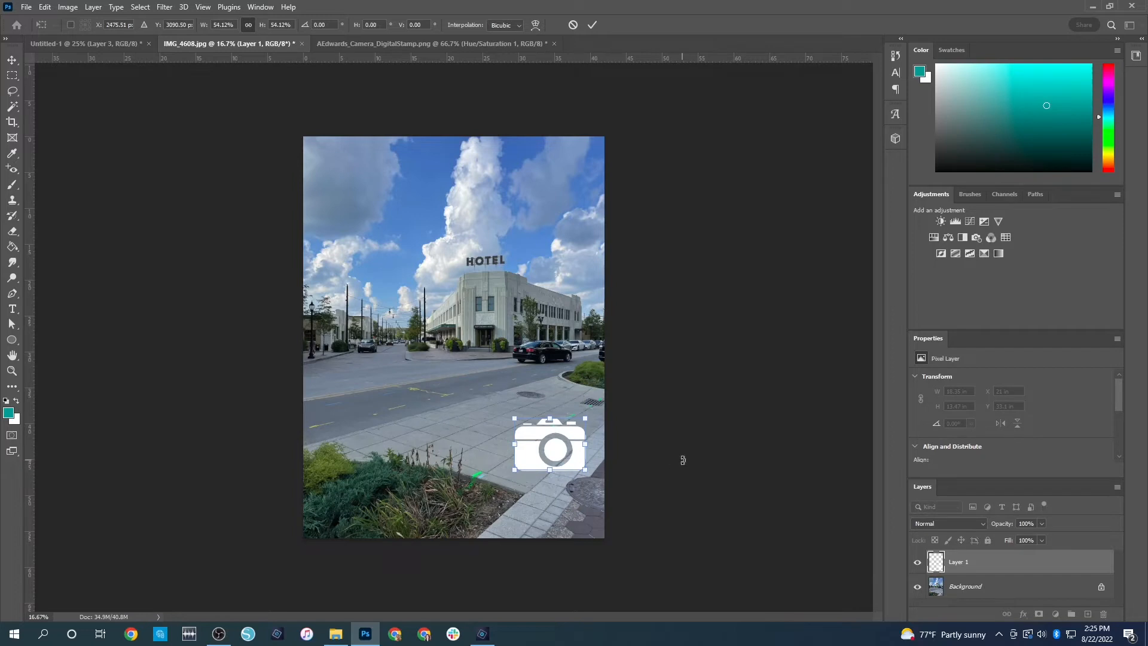
key(Return)
drag(577, 465, 587, 523)
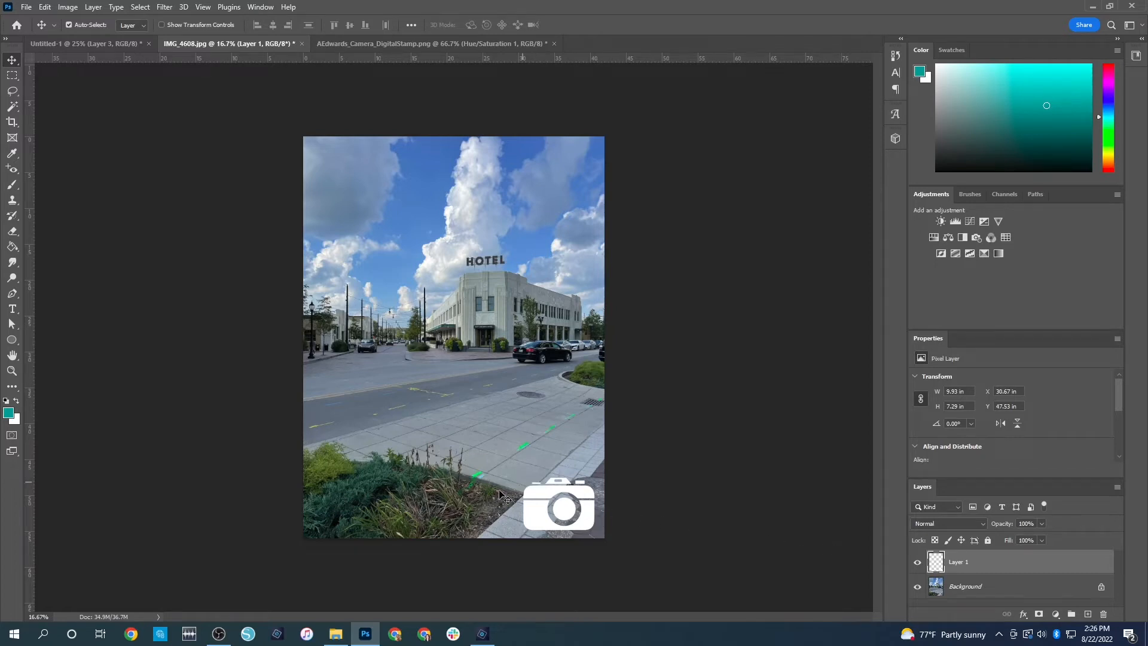
click(387, 45)
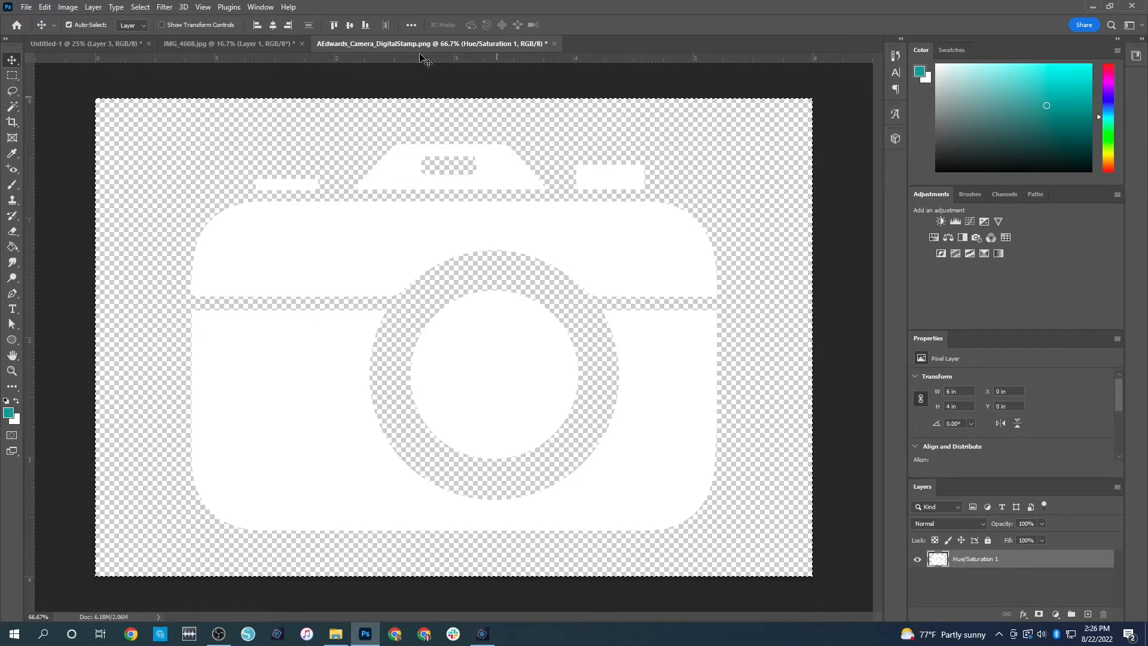
click(141, 7)
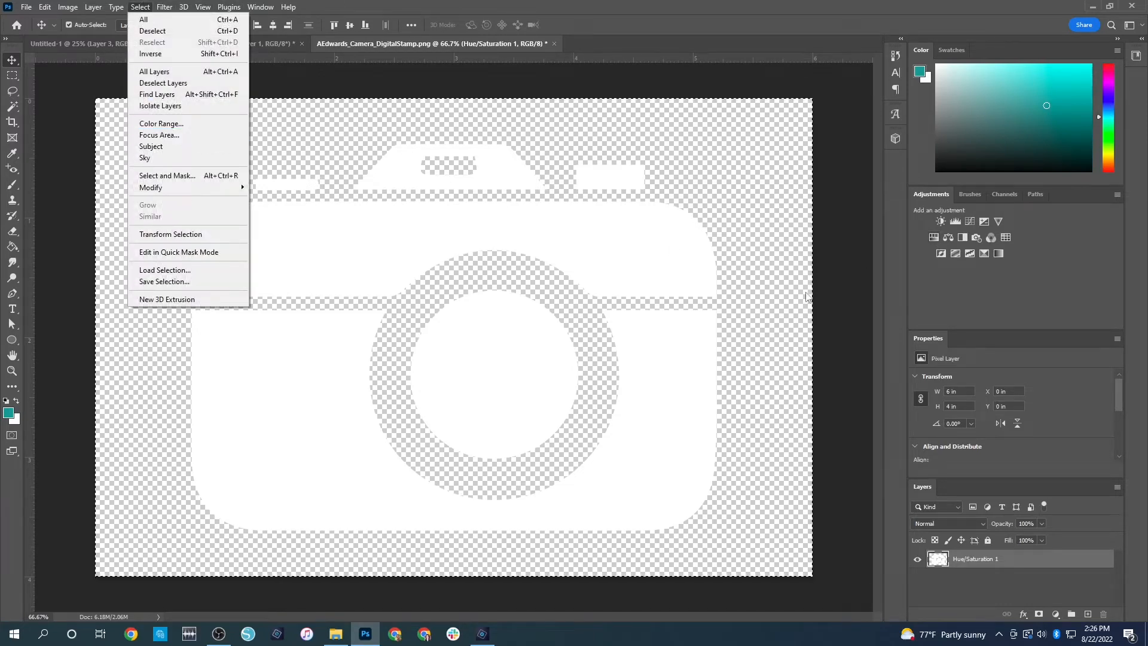
click(851, 291)
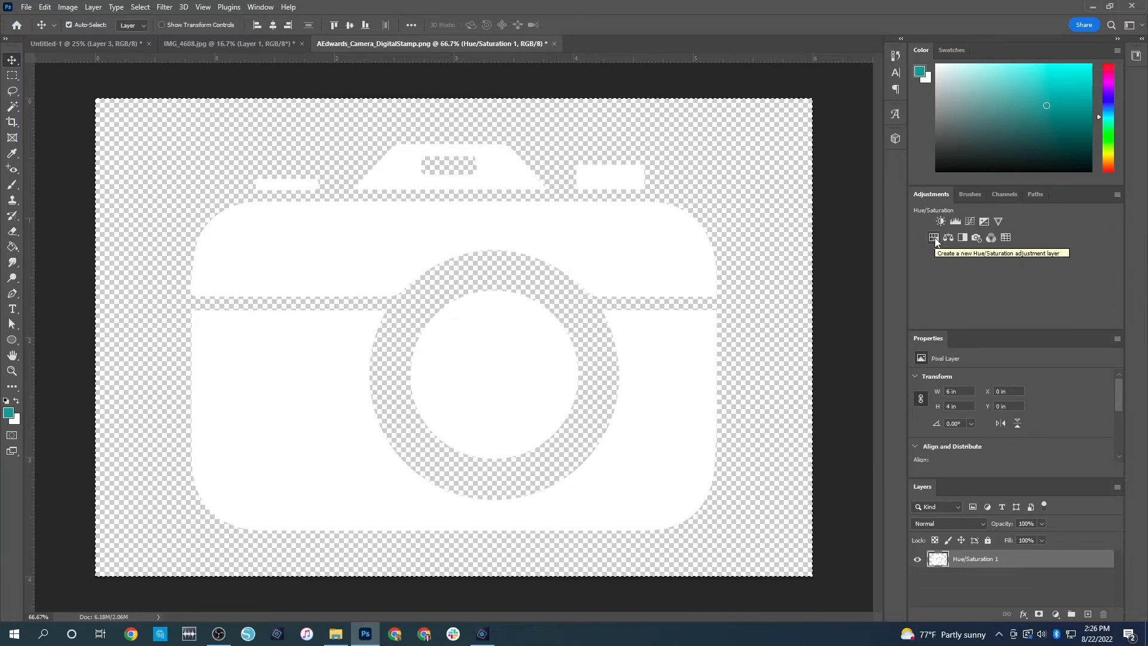
Close the camera stamp, IMG_4608.jpg and Untitled-1 documents without saving changes
click(555, 44)
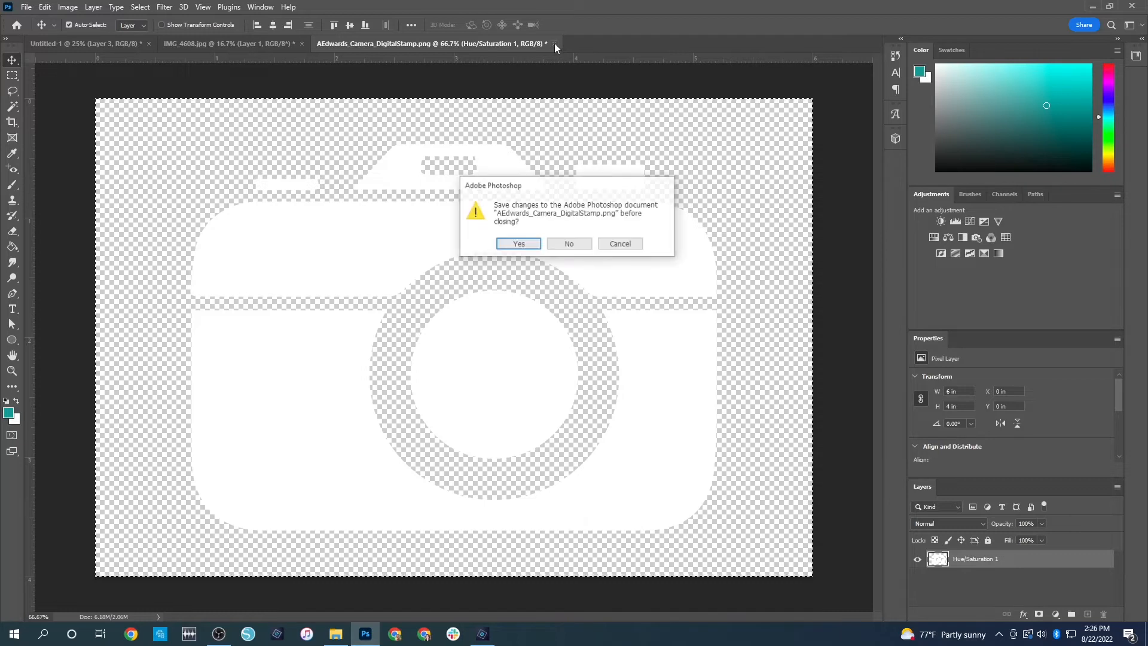
click(303, 44)
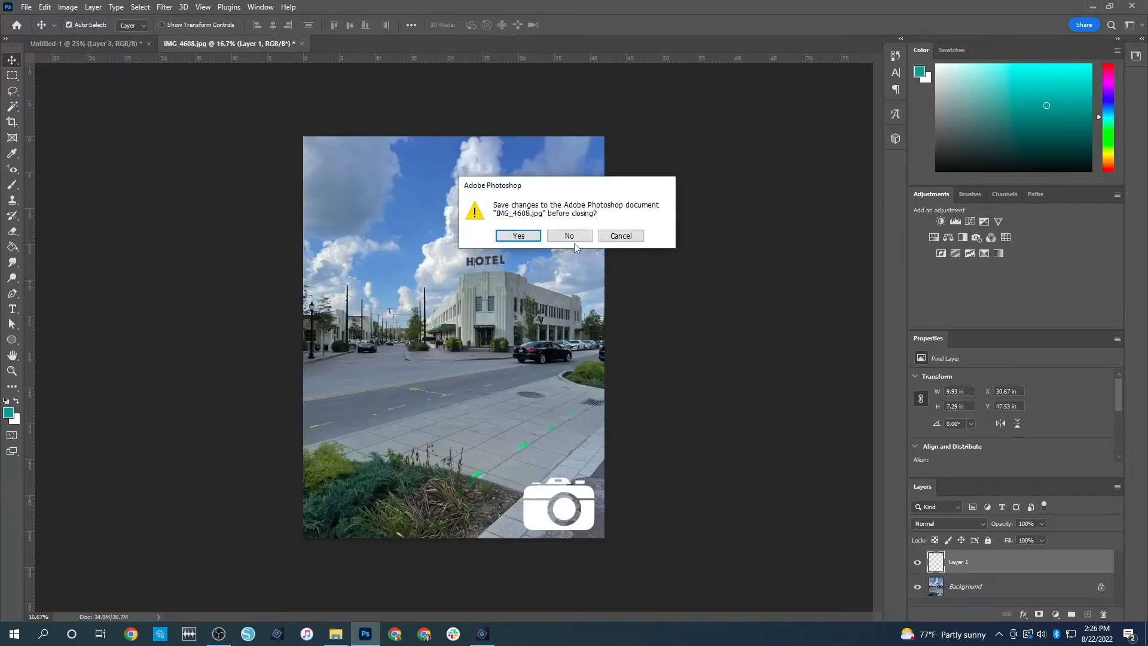
click(573, 240)
click(149, 44)
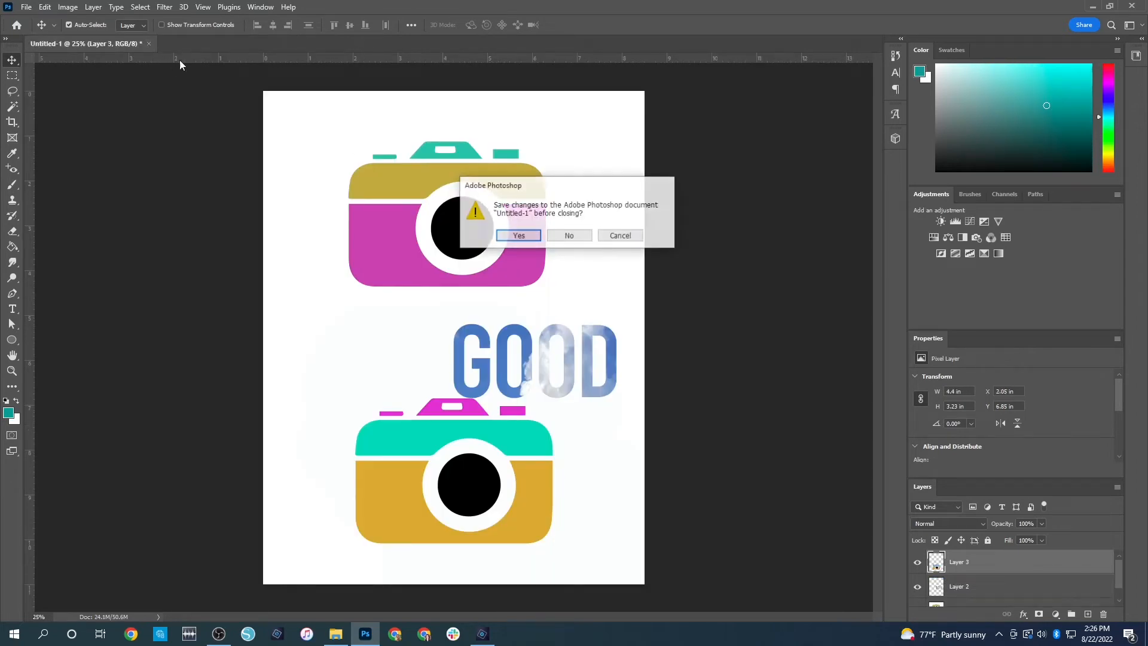
click(577, 240)
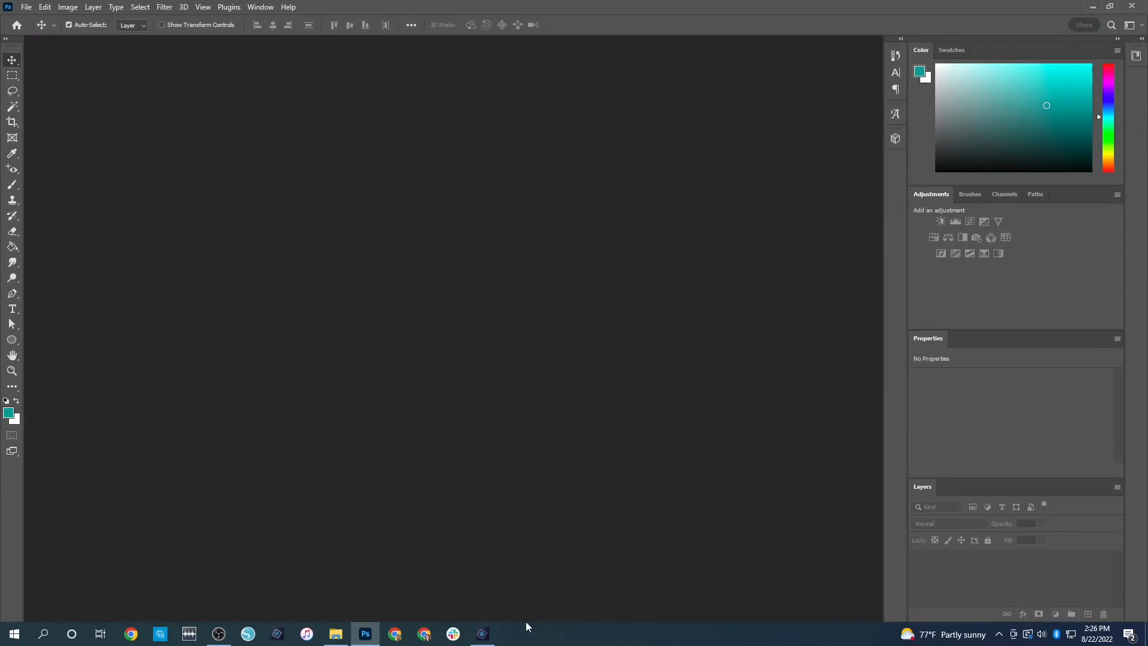
Switch to Photoshop Elements and open AEdwards_Camera_DigitalStamp.png with the Move tool active and no layer selected
click(483, 632)
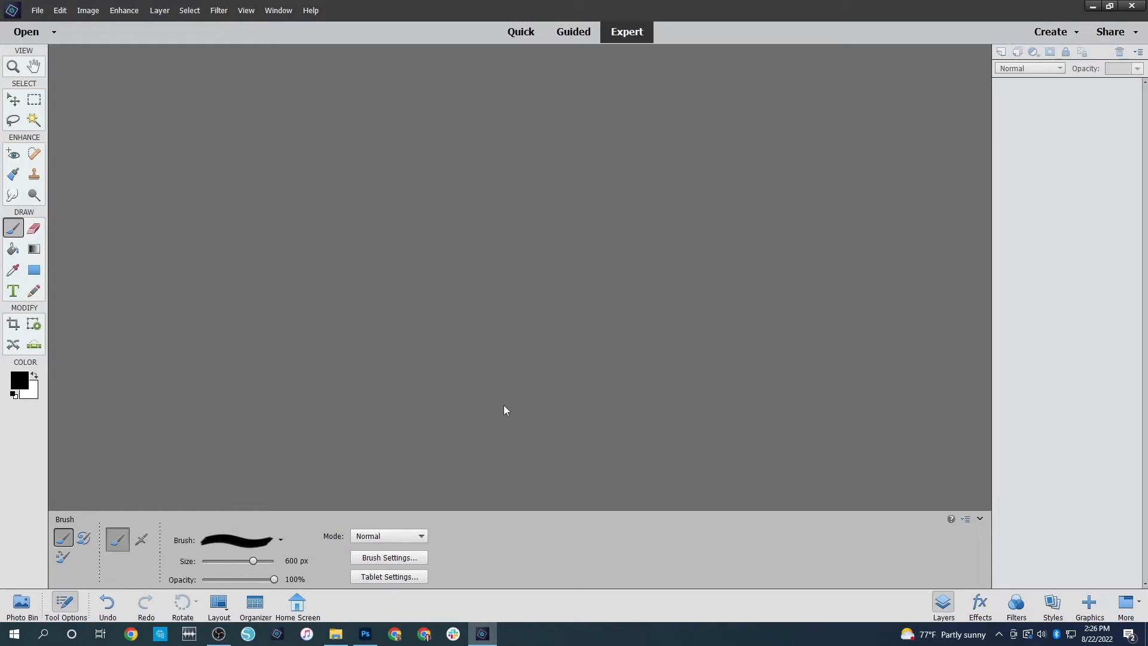
click(26, 32)
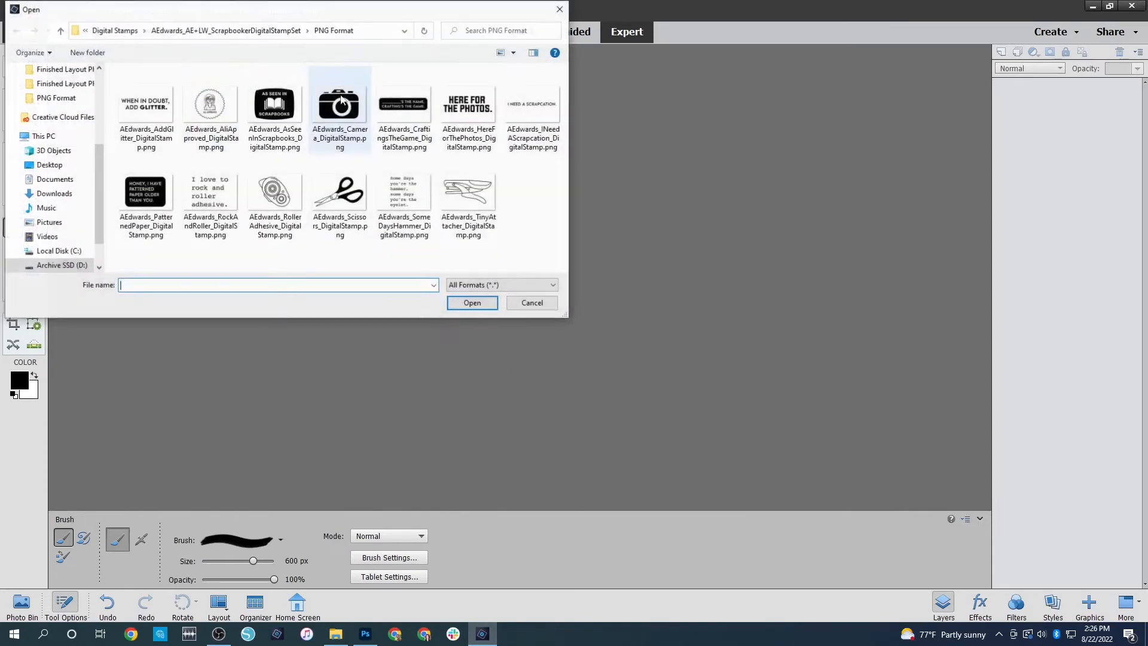
double_click(338, 111)
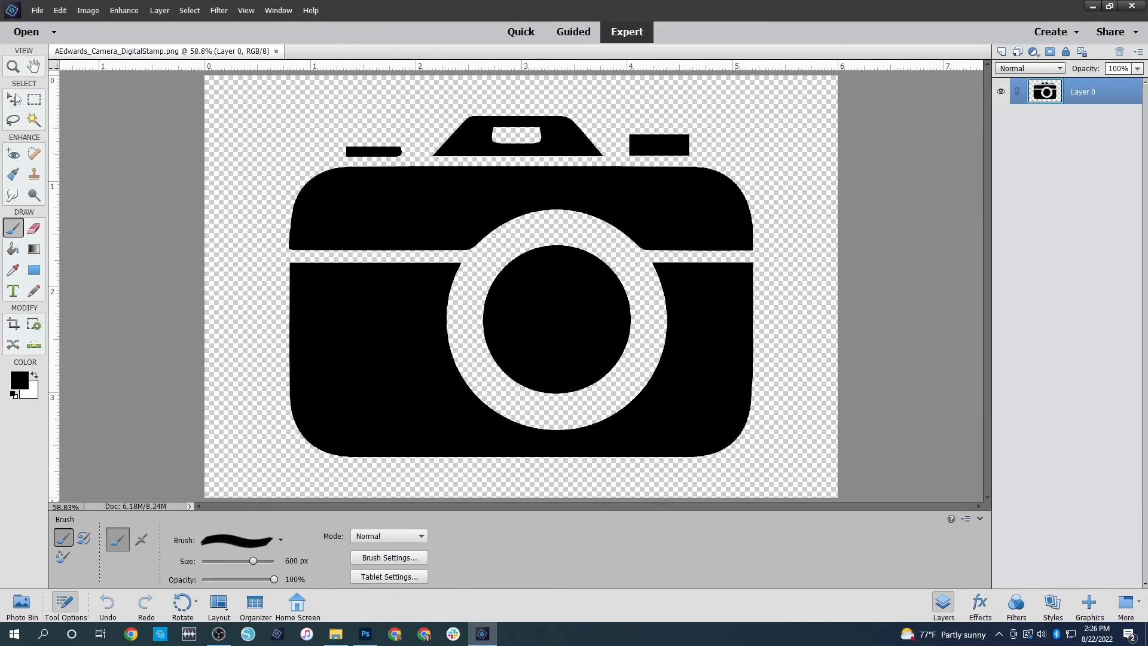
click(13, 100)
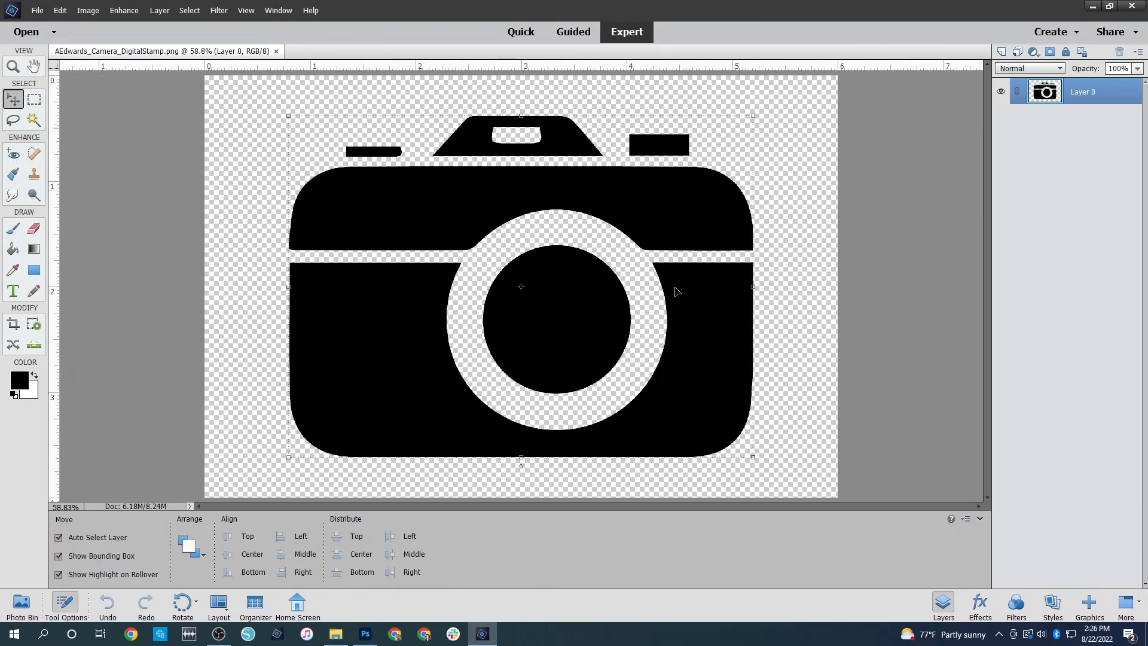
click(864, 305)
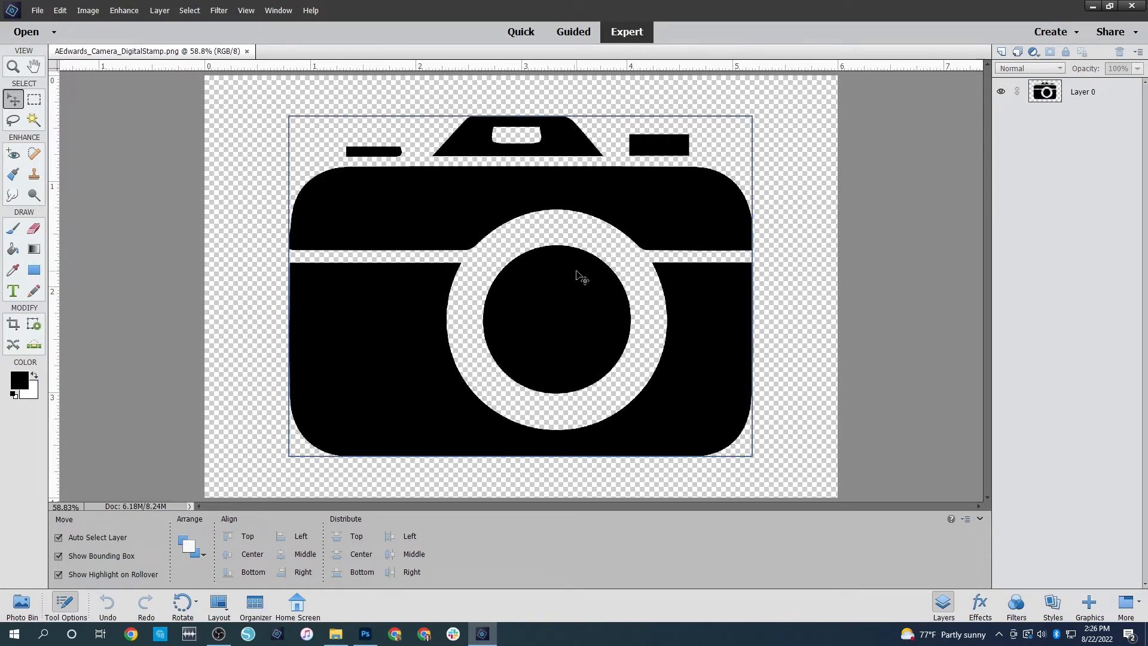
Start a new blank document with a width of 3 inches and a height of 4 inches
click(57, 35)
click(73, 193)
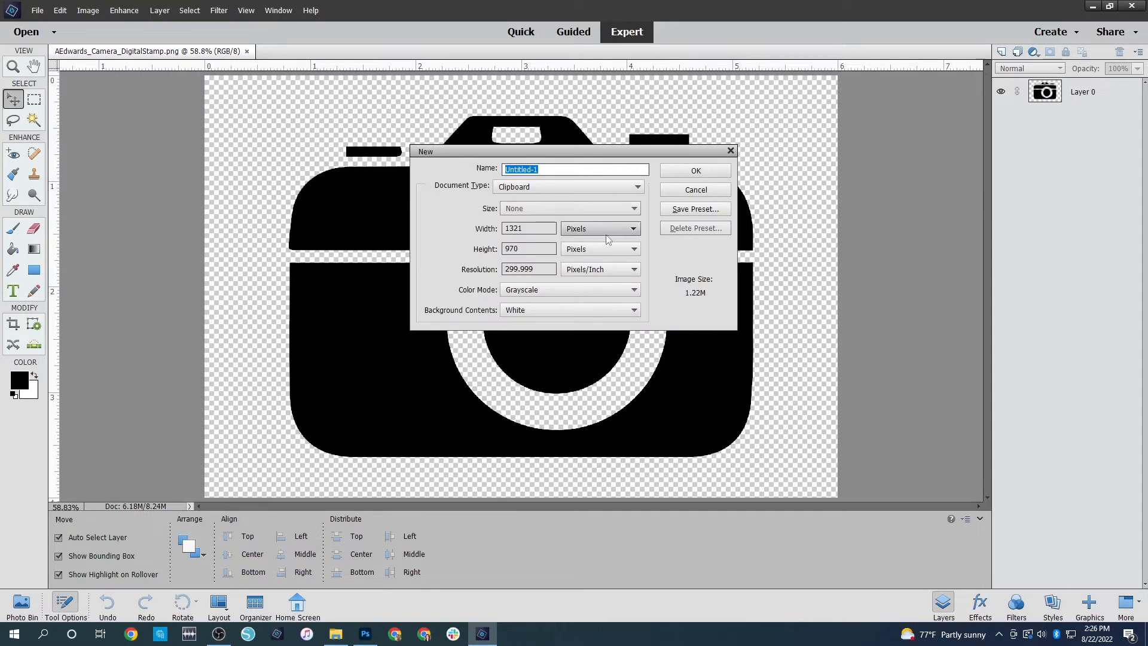
click(606, 233)
click(606, 252)
drag(528, 228, 465, 232)
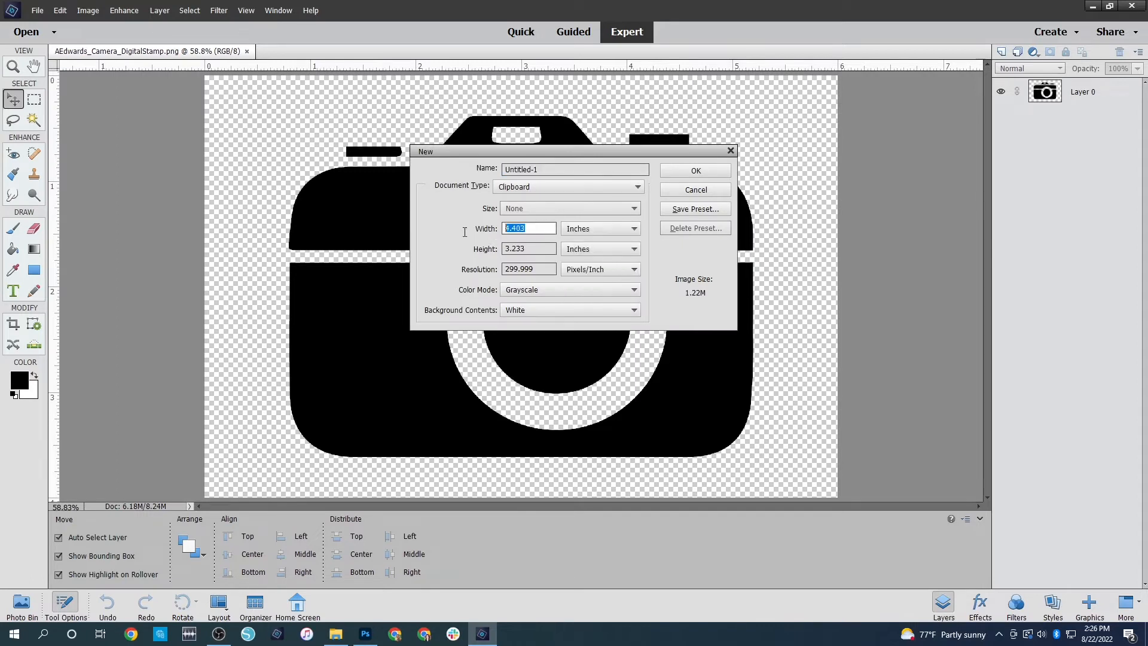
text(3)
key(Tab)
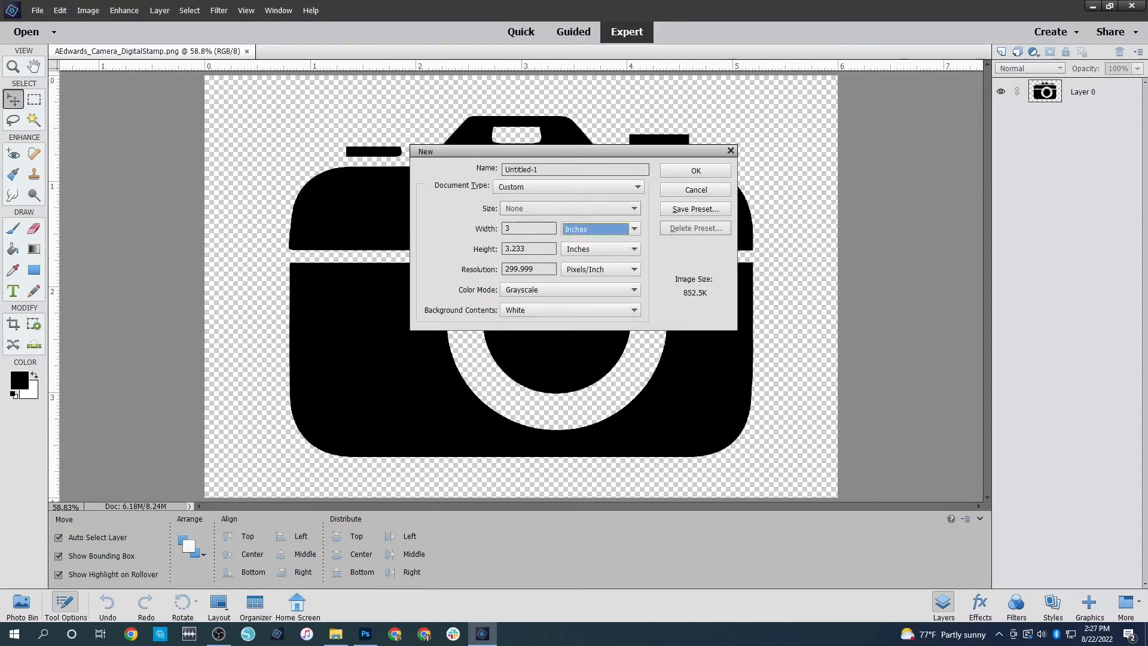
key(Tab)
text(4)
Set the new document's resolution to 300 pixels/inch and its color mode to RGB Color, and create it
key(Tab)
key(Tab)
text(30)
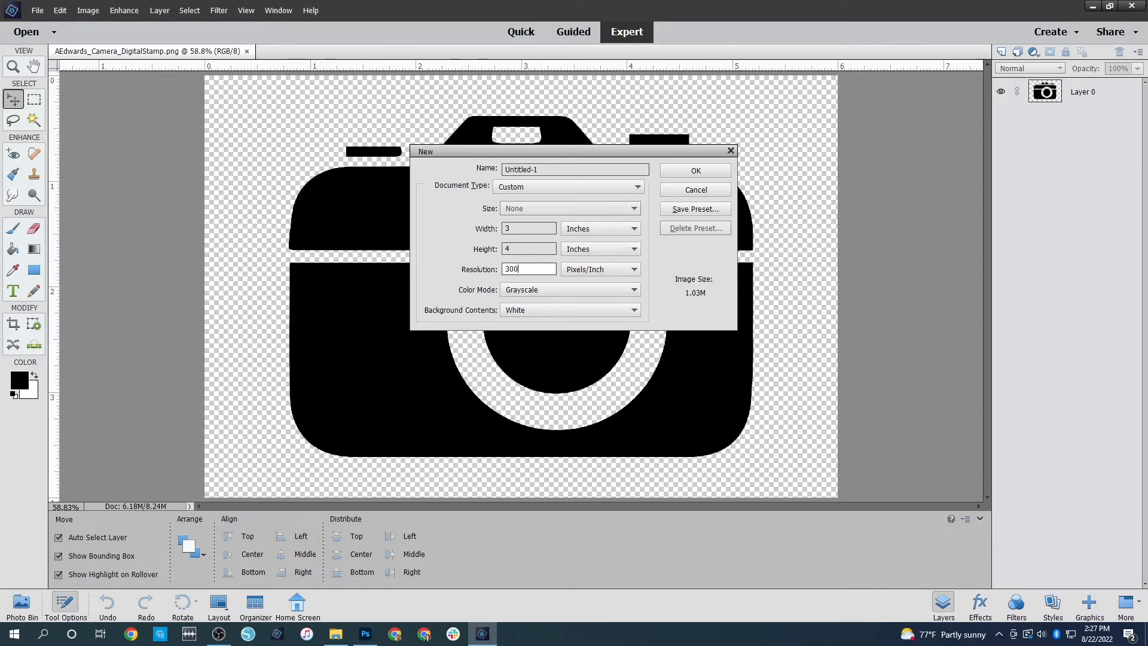
text(0)
click(555, 293)
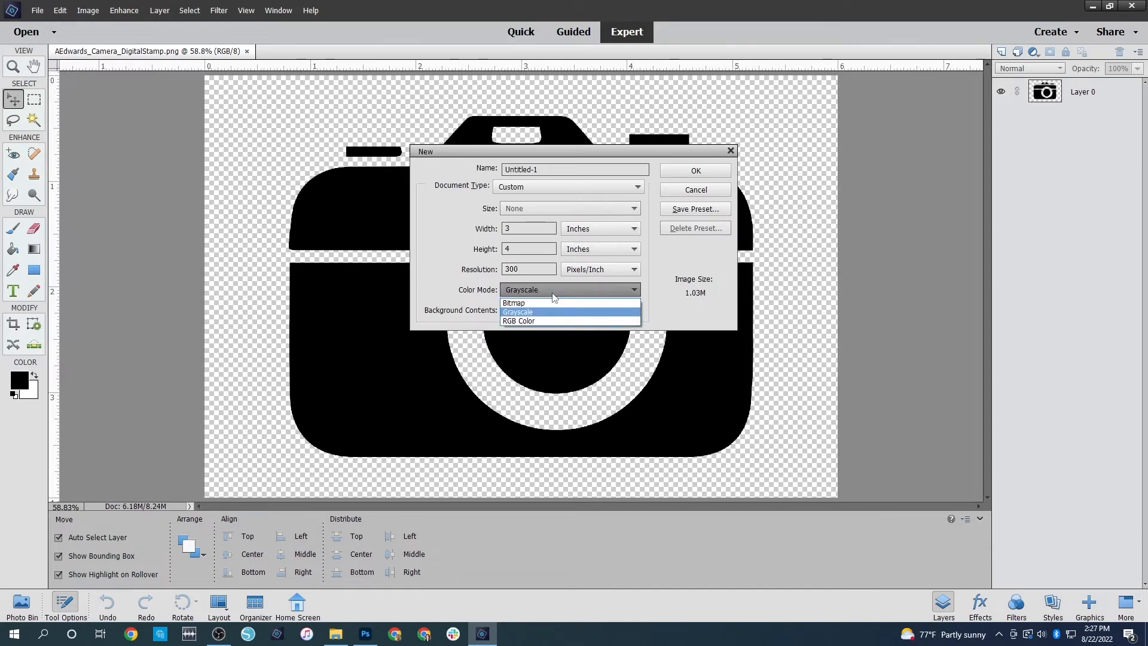
click(532, 321)
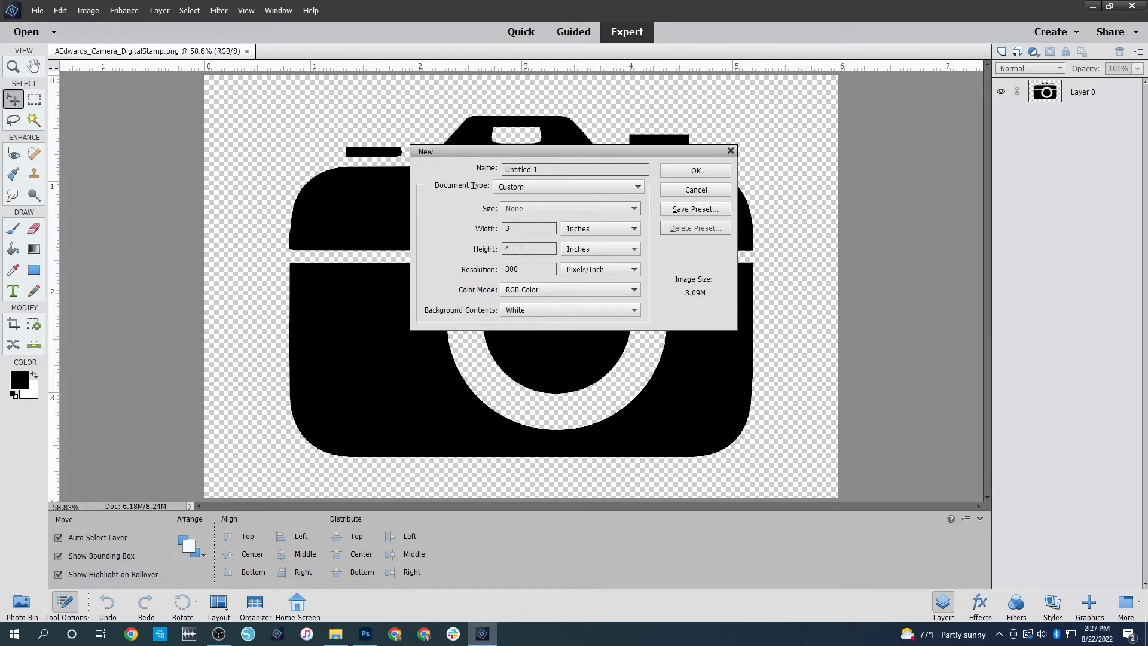
click(696, 171)
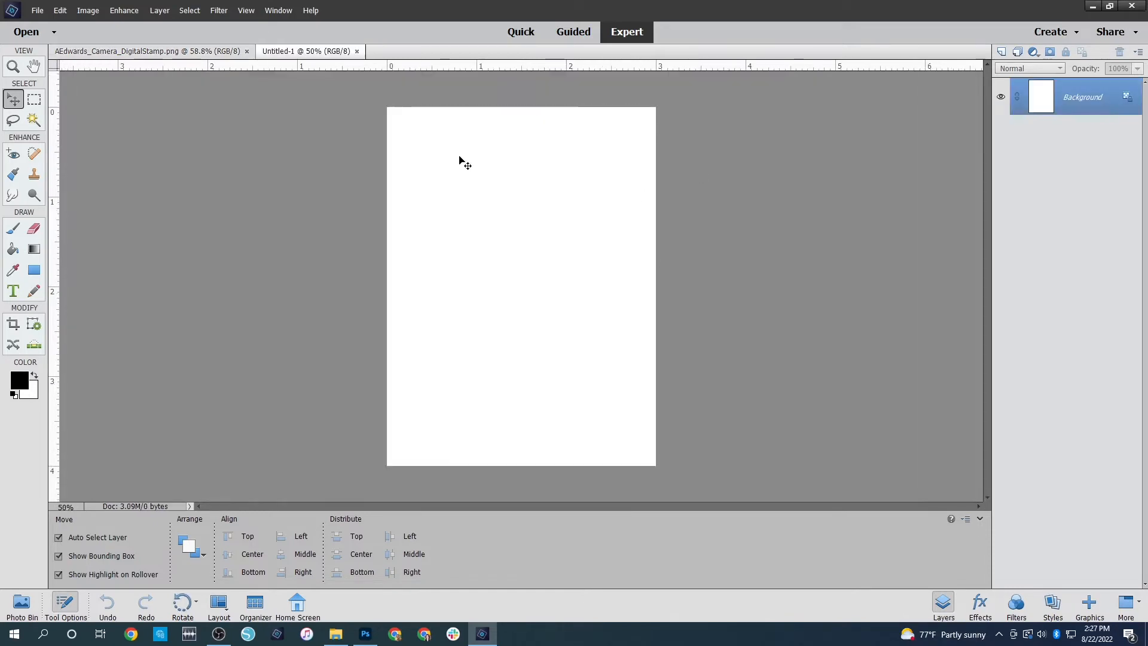
Fill the upper body section of the camera stamp on Layer 0 with golden orange #d39c3e using the Paint Bucket
key(ctrl+Tab)
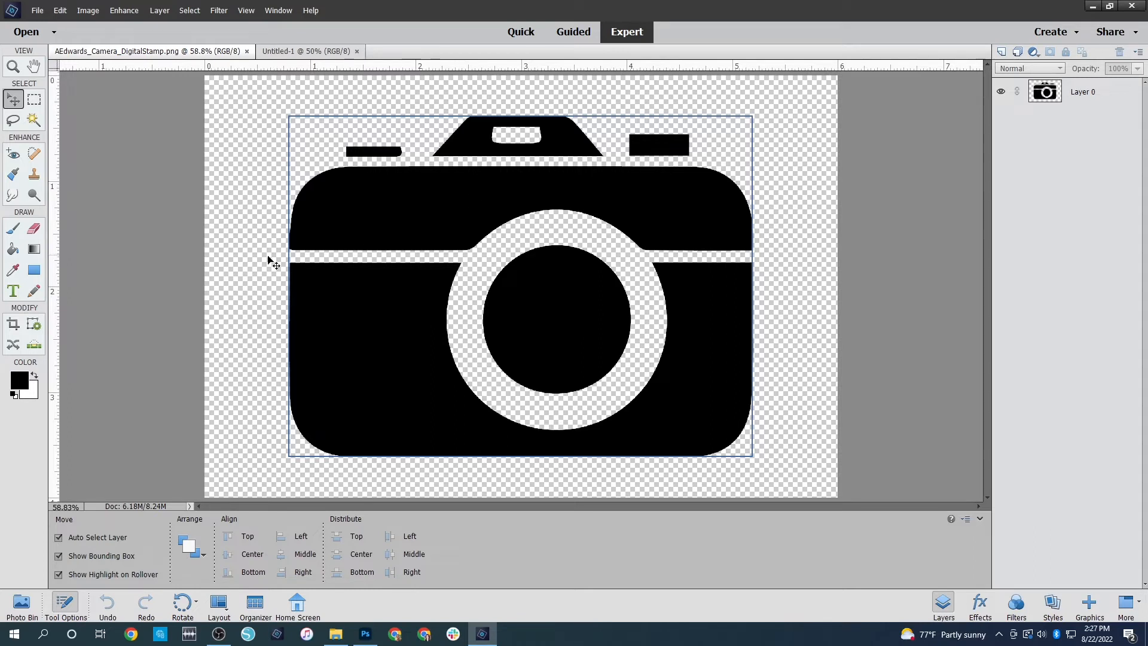
click(12, 249)
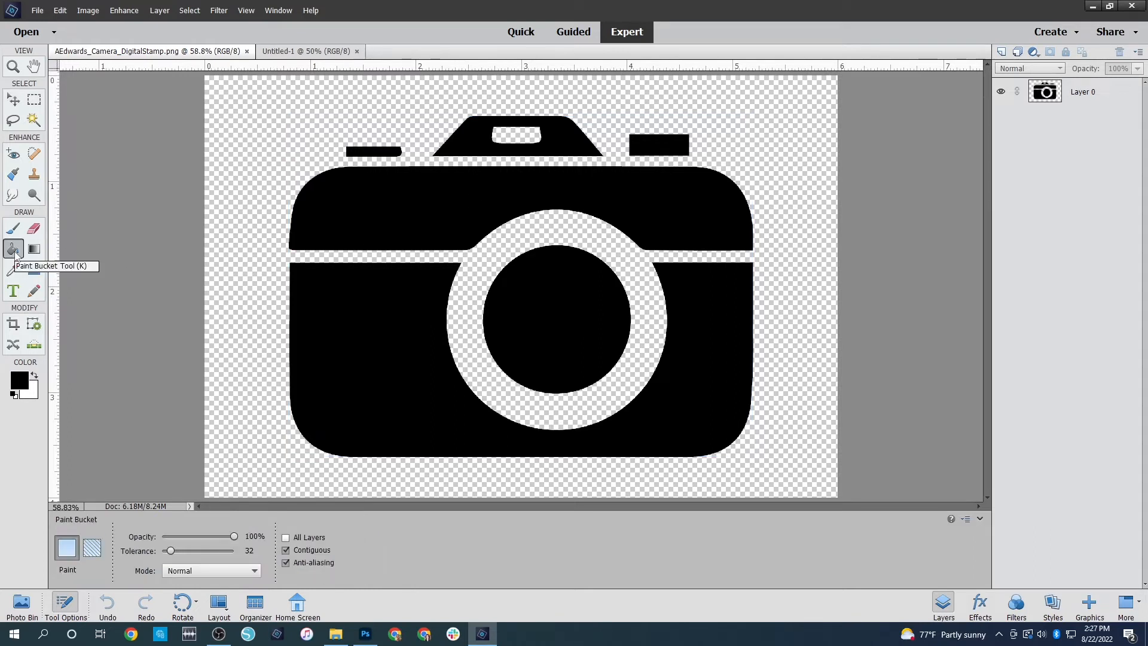
click(24, 380)
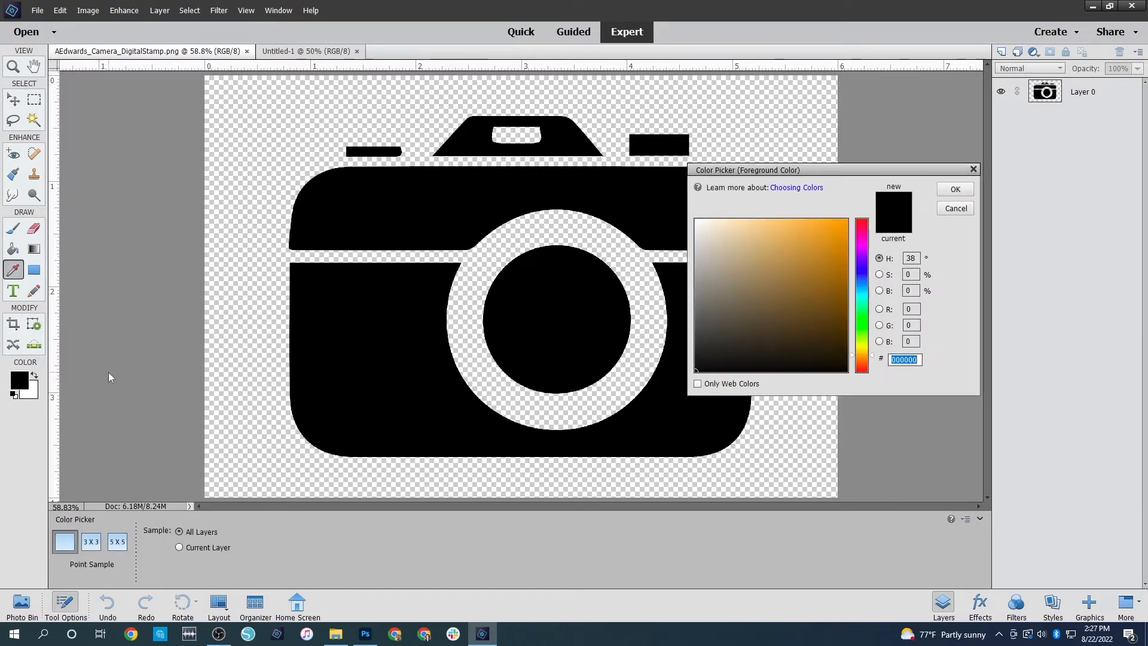
click(802, 245)
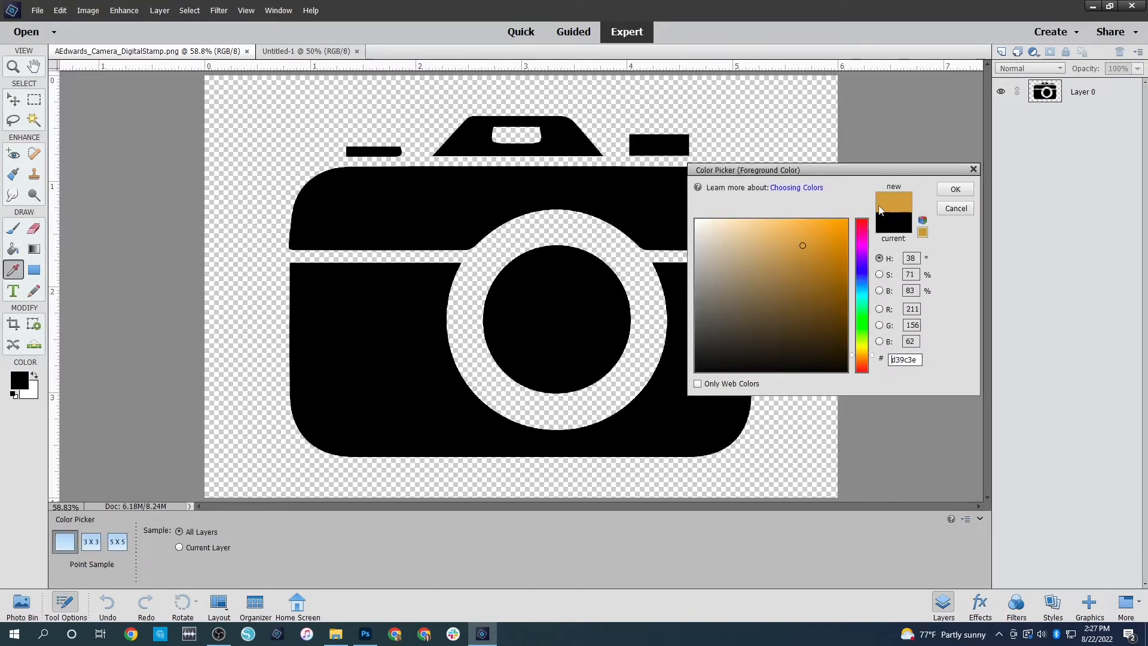
click(955, 189)
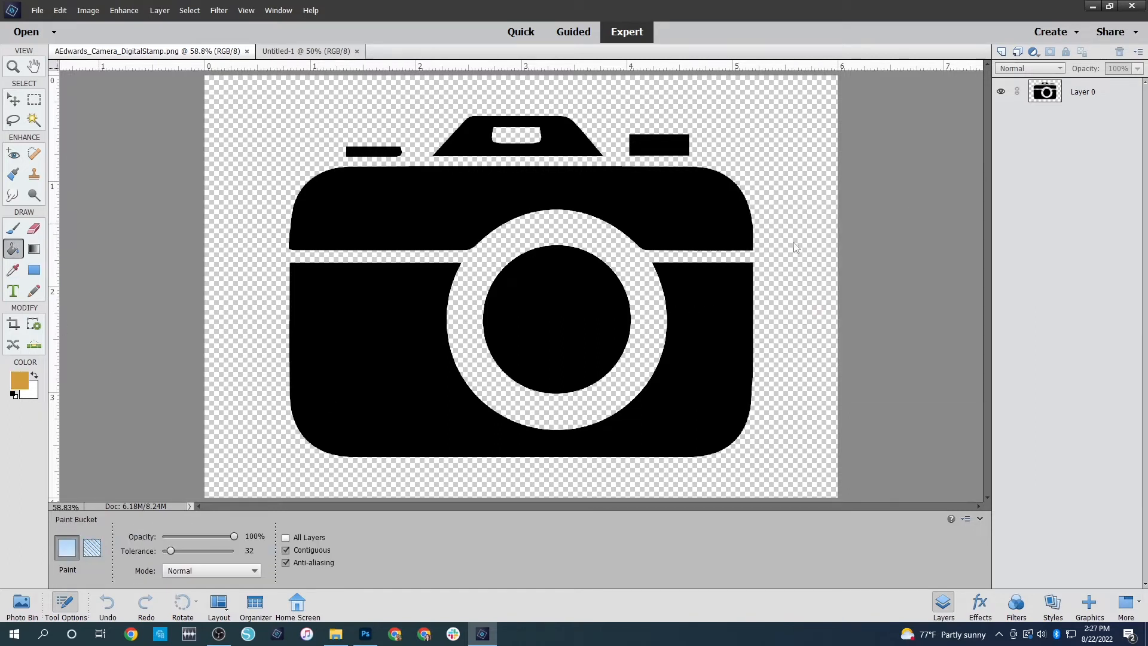
click(1069, 89)
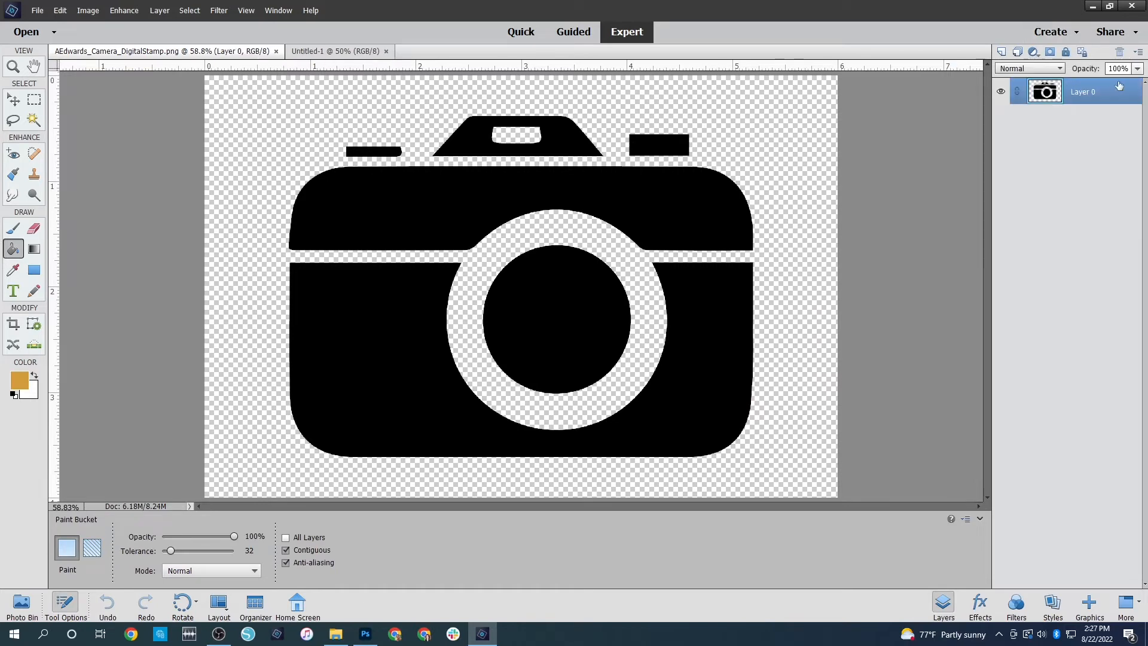
click(668, 229)
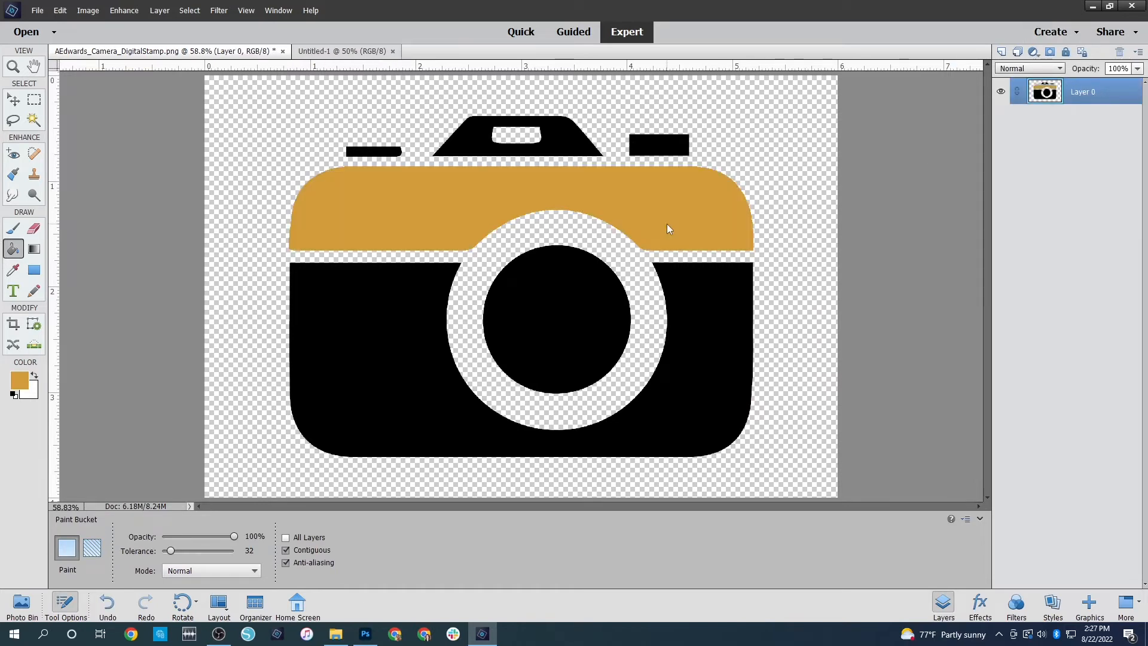
Try the same orange fill on the camera's lower body and viewfinder housing, and undo both fills
click(397, 325)
click(559, 132)
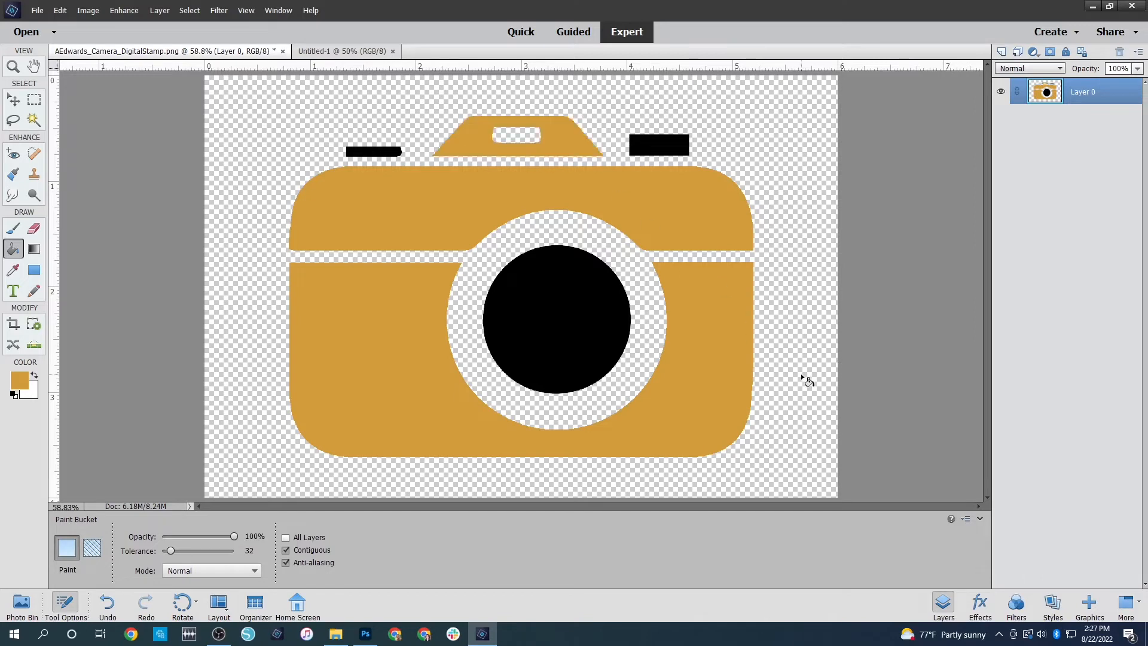
key(ctrl+z)
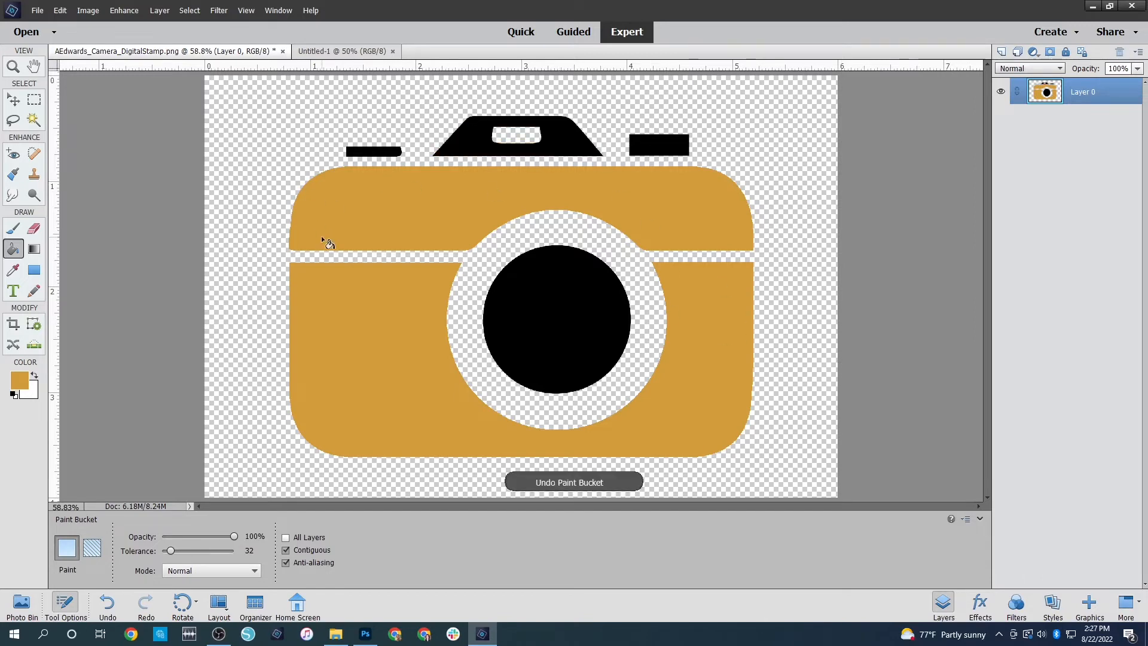
key(ctrl+z)
Set the foreground color to purple #ae3ed3 and fill the camera's lower body with it
click(19, 386)
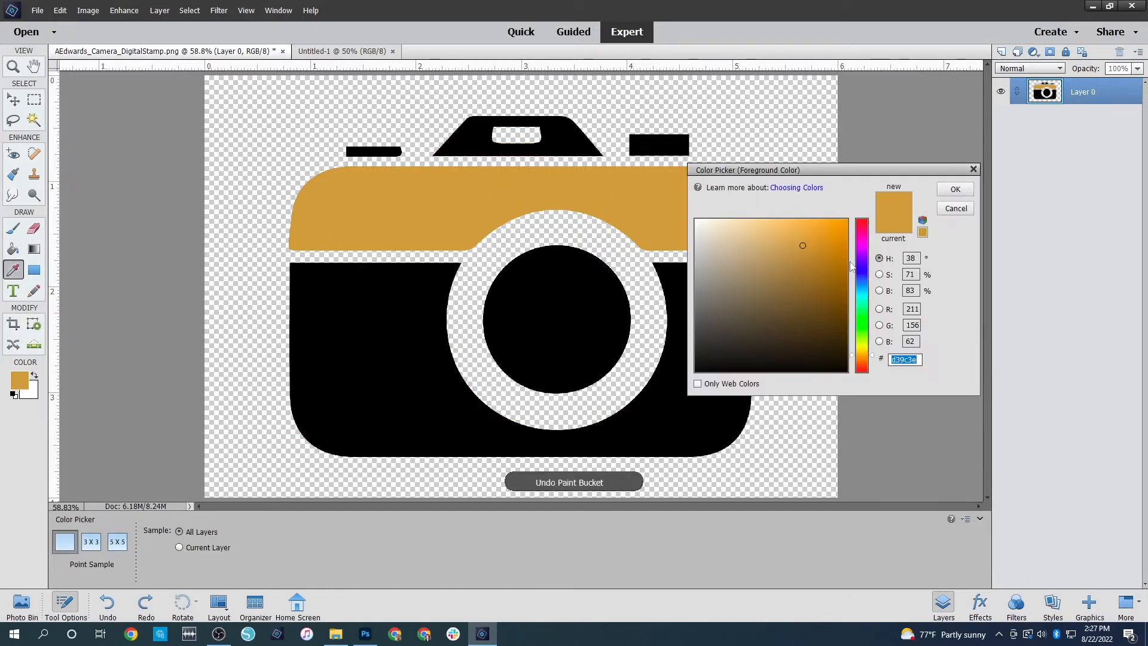
click(865, 251)
click(957, 189)
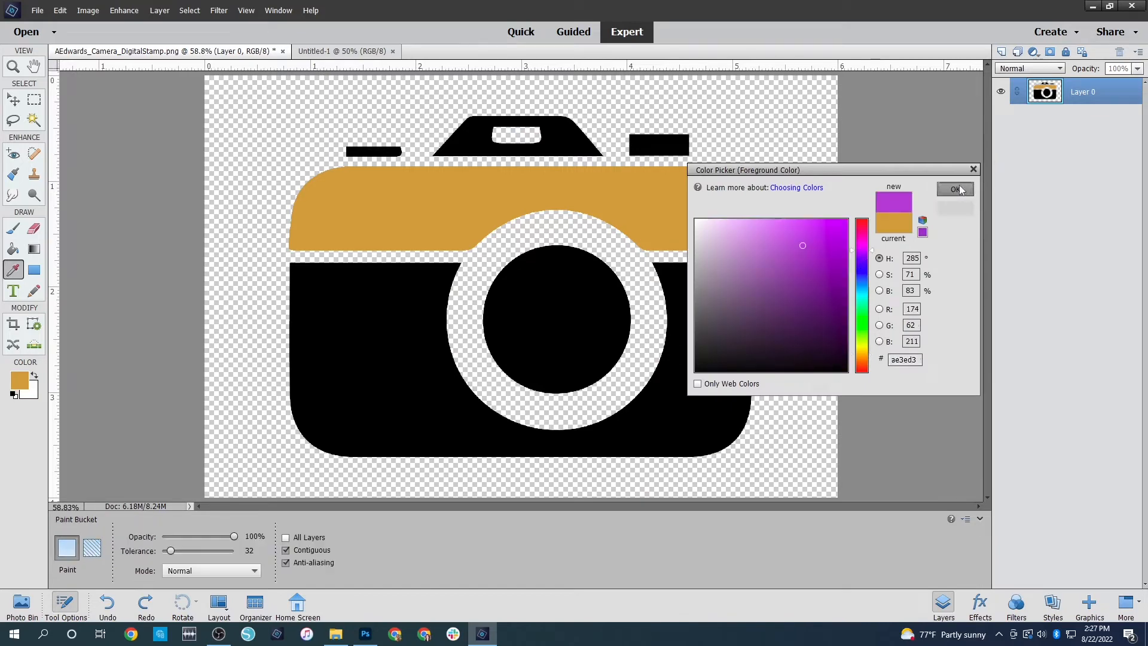
click(715, 332)
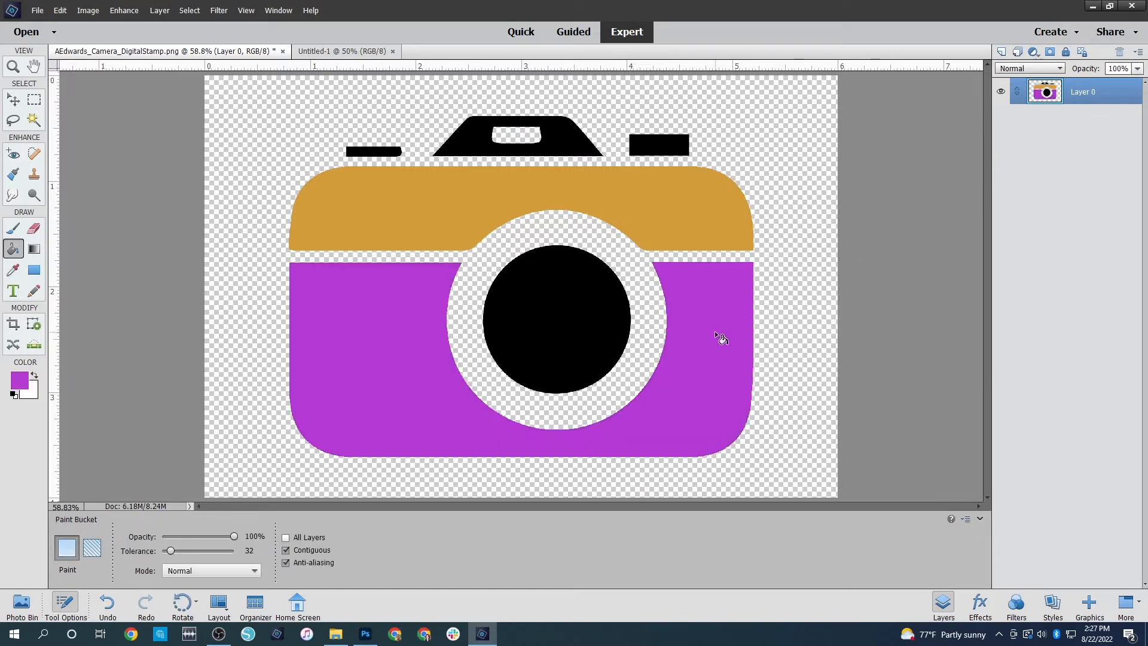
Set the foreground color to orange #d3763e and fill the camera's viewfinder housing and both top buttons with it
click(20, 383)
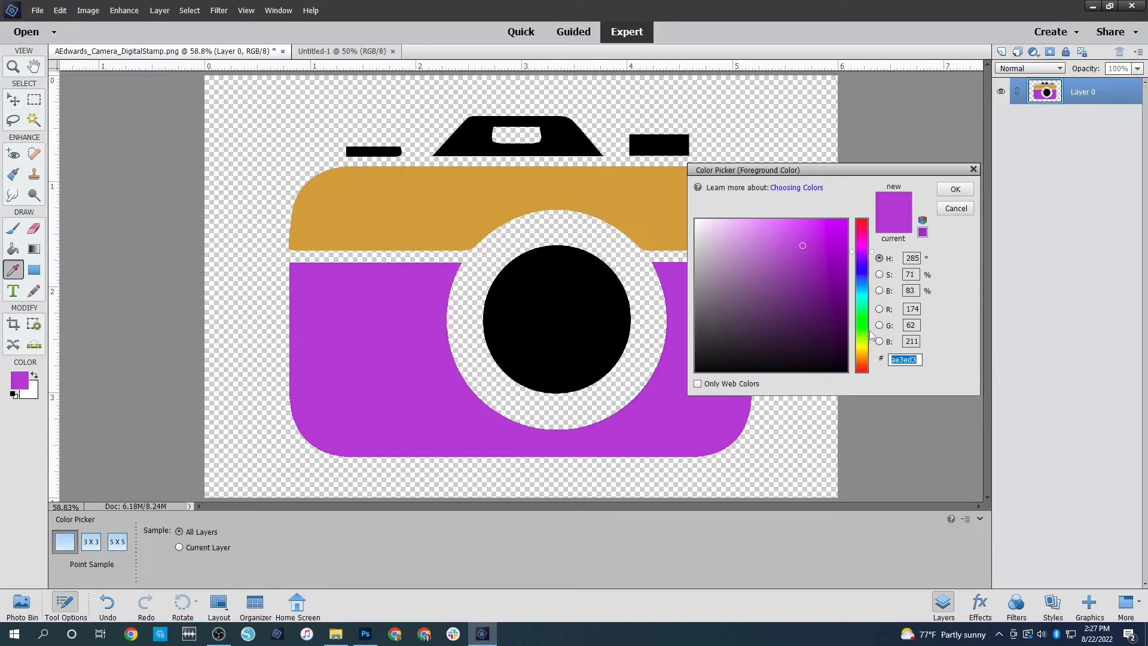
click(865, 363)
click(954, 189)
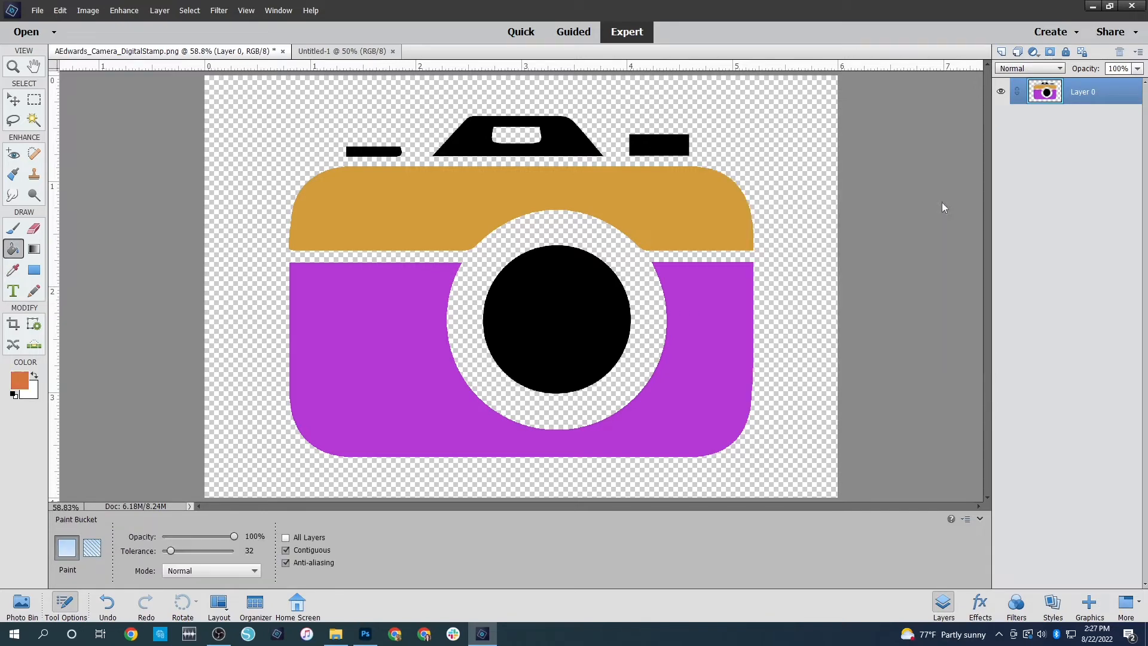
click(658, 145)
click(536, 155)
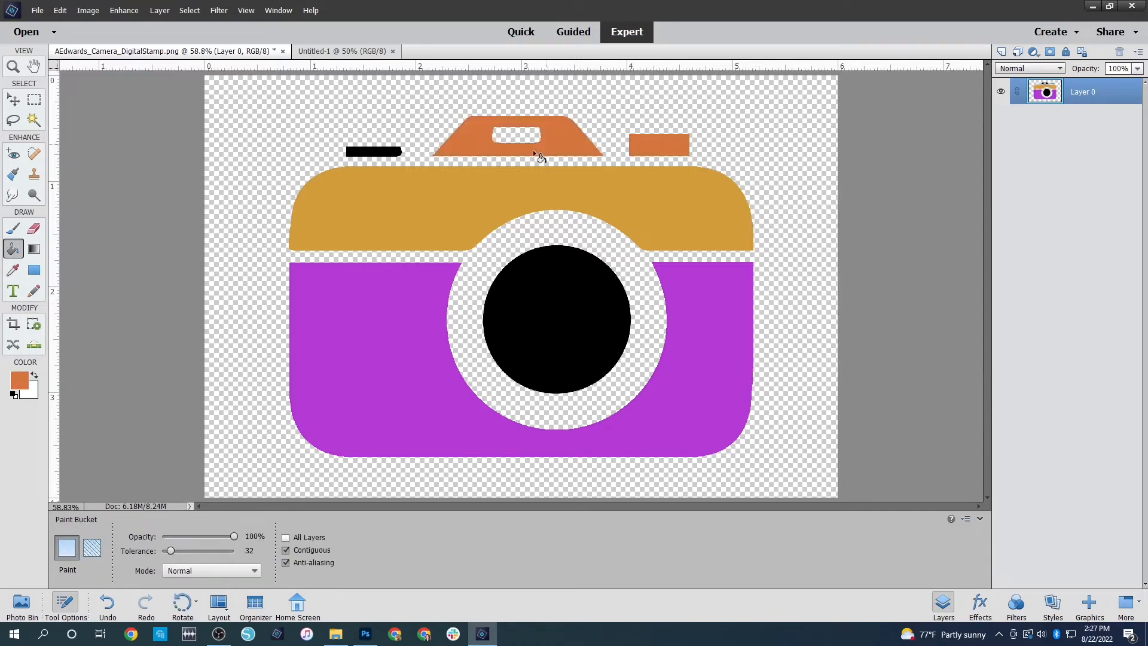
click(375, 151)
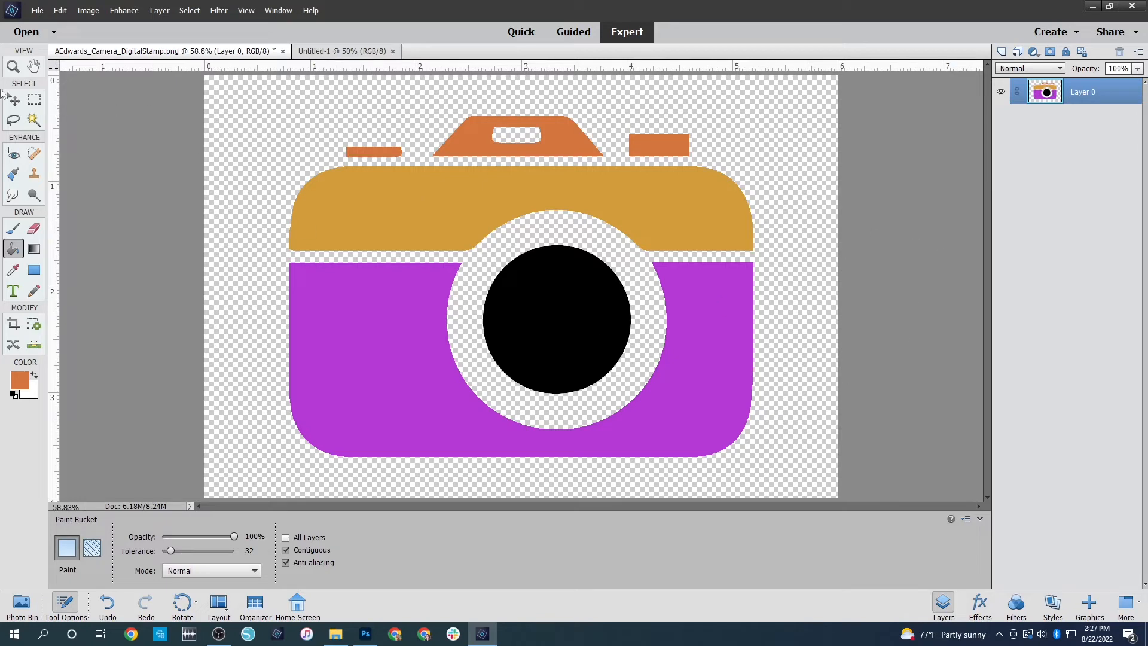
Copy the whole recolored camera stamp and paste it into the Untitled-1 document
key(v)
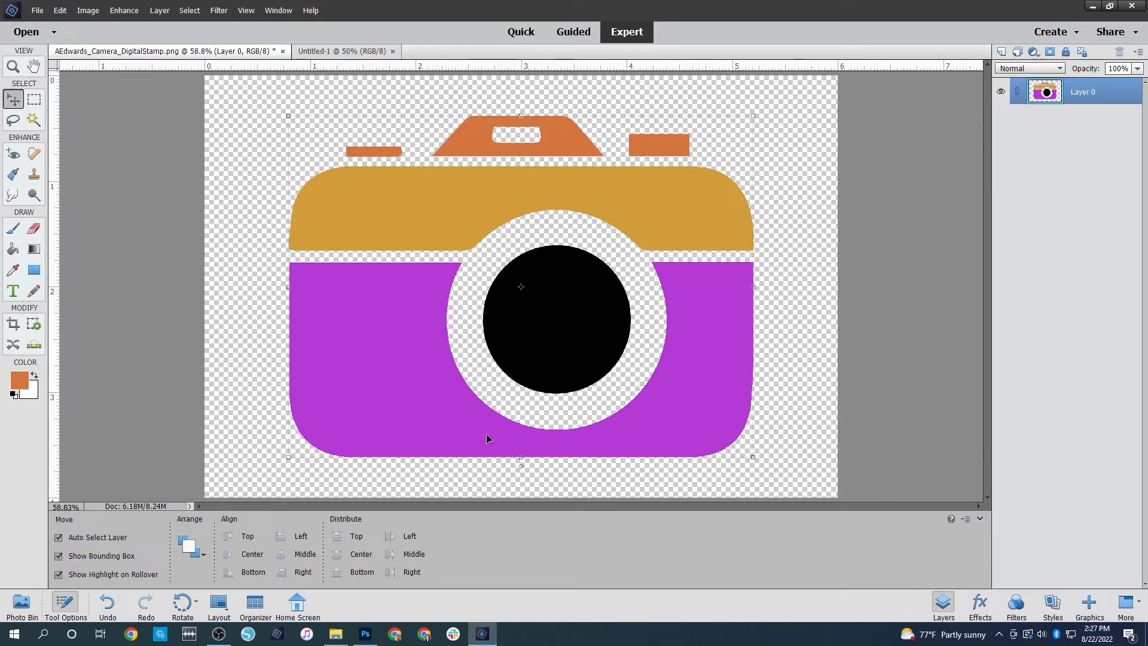
key(ctrl+a)
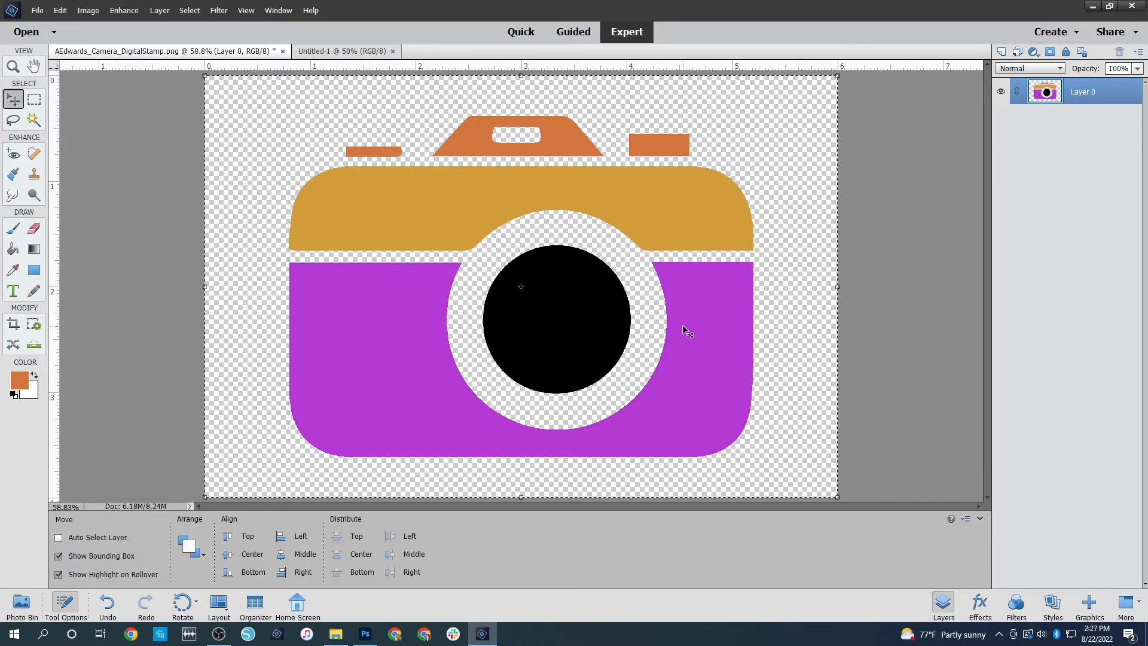
click(342, 50)
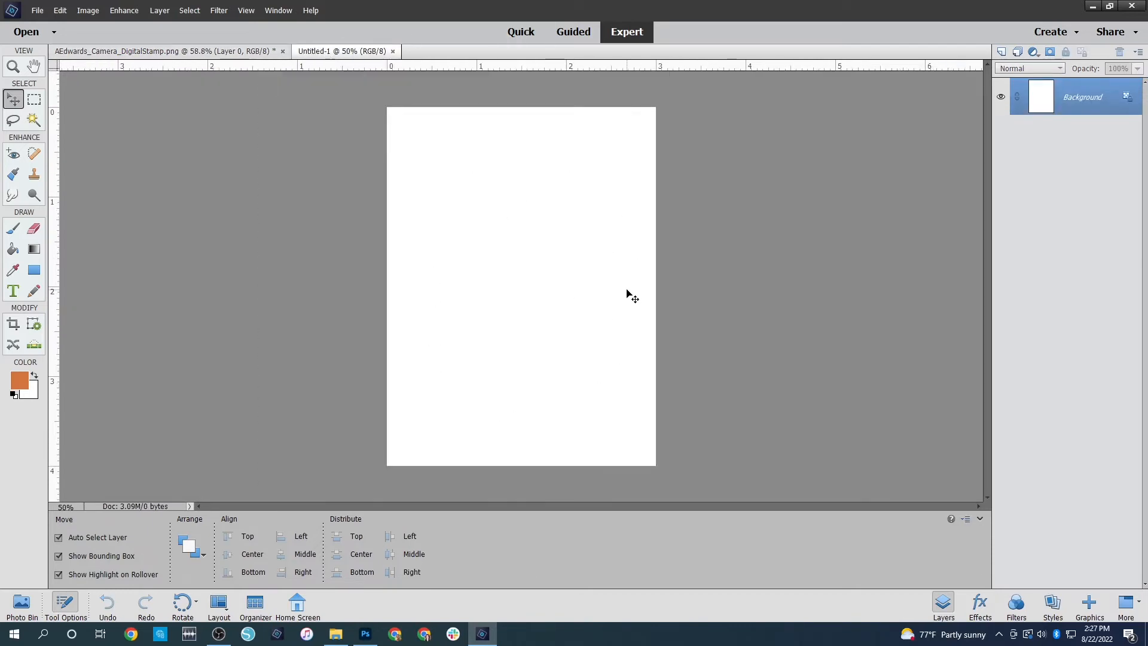
key(ctrl+v)
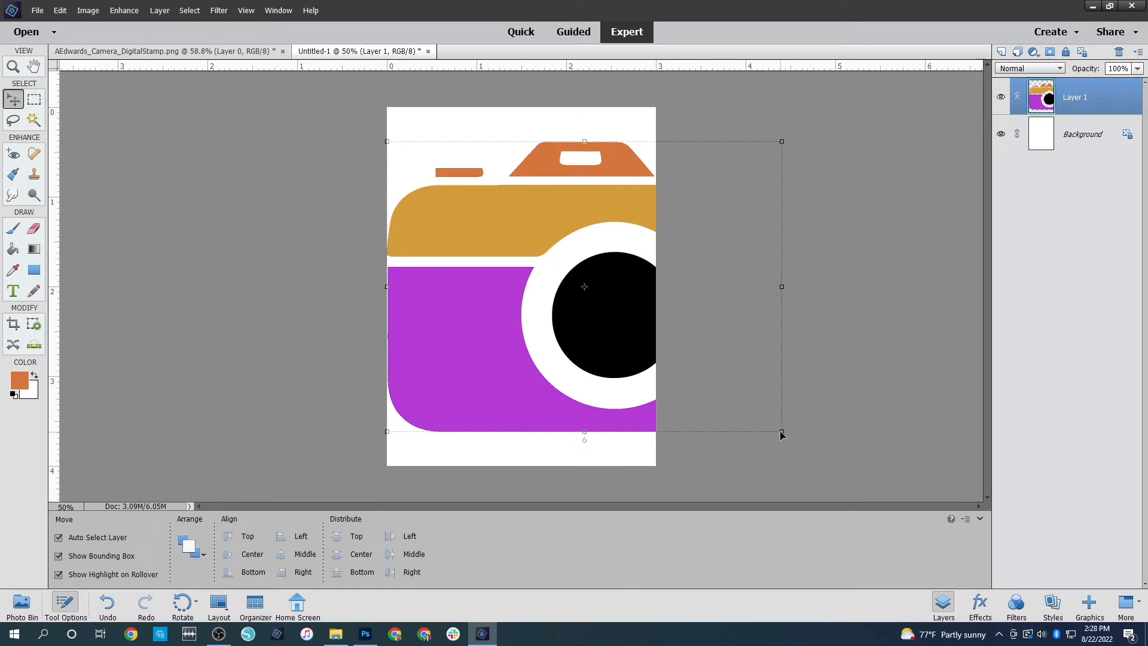
Scale the pasted camera to about 46% proportionally and center it near the top of the white page
drag(781, 431, 544, 306)
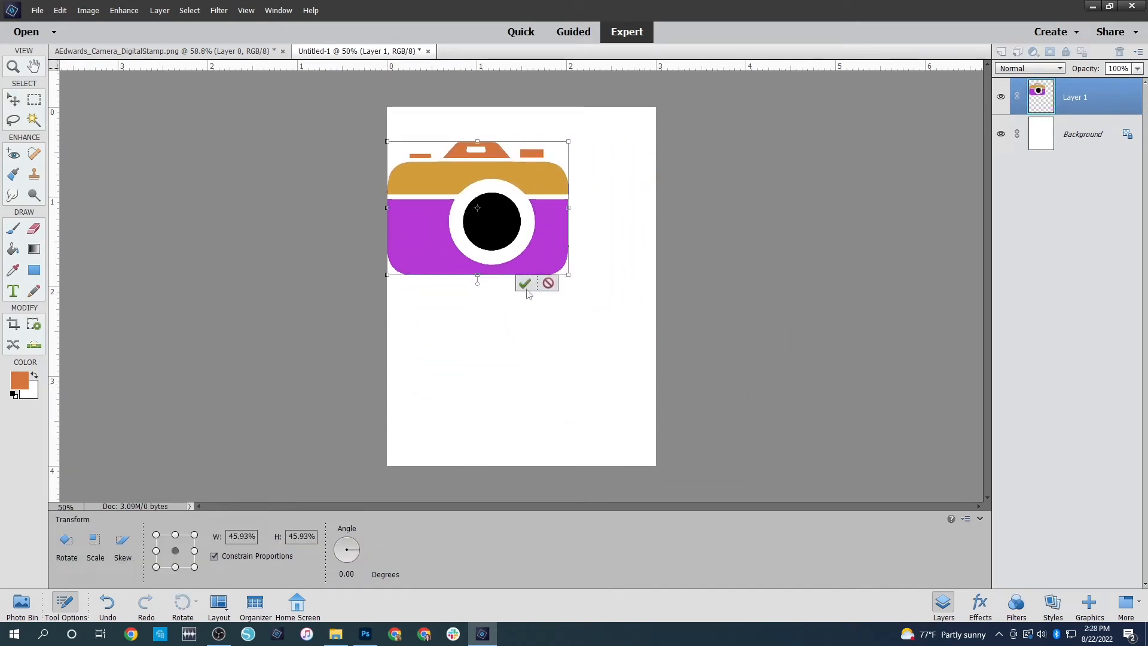
click(525, 282)
drag(546, 239, 591, 222)
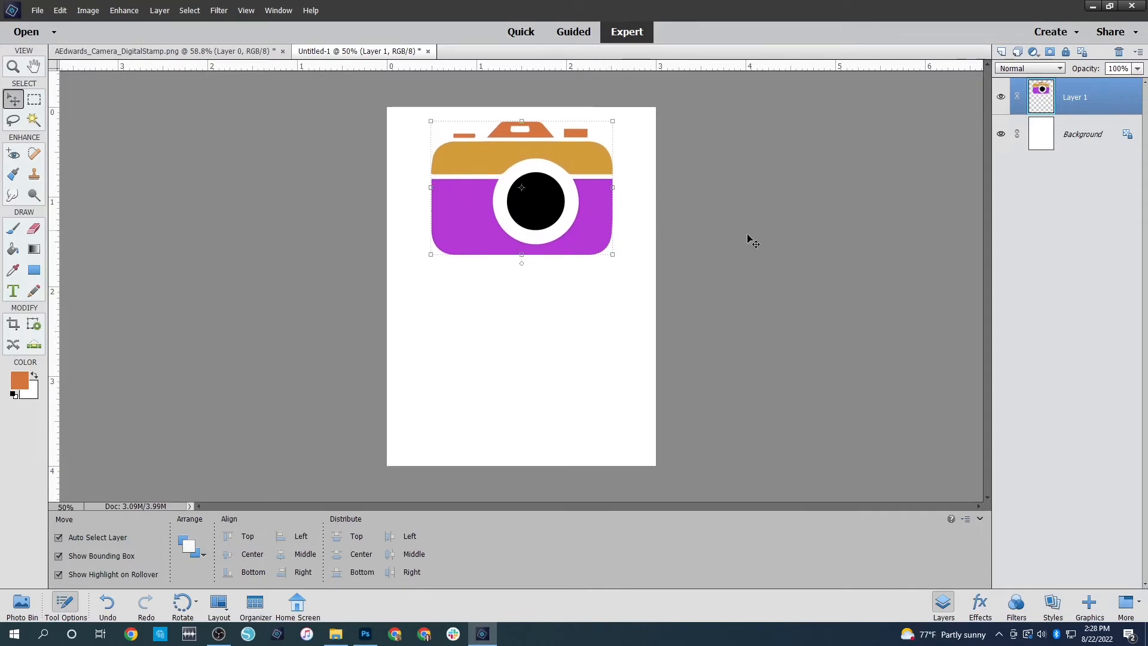
click(732, 376)
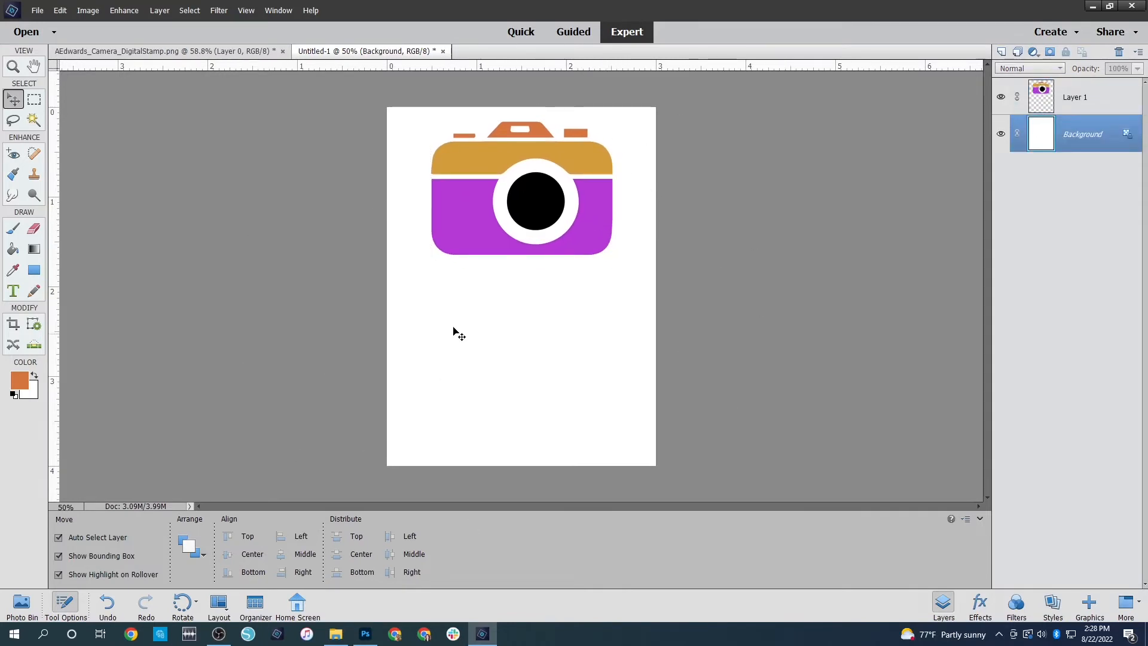
Undo all the color fills in the AEdwards_Camera_DigitalStamp.png document, back to the black stamp
click(115, 52)
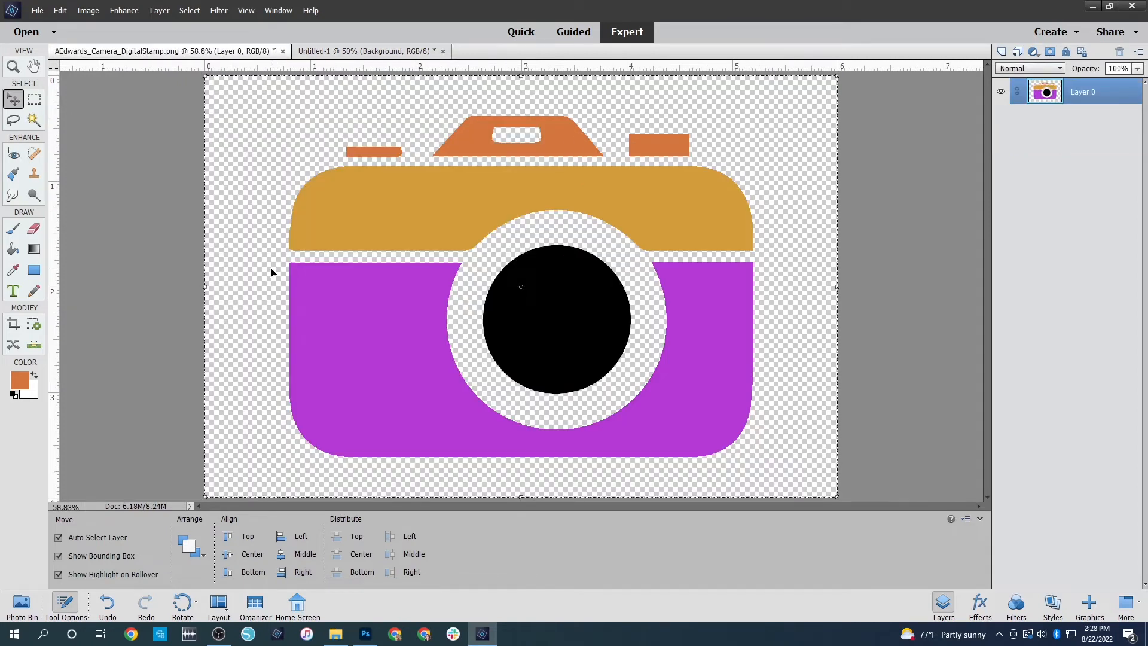
key(ctrl+z)
key(ctrl+z)
key(ctrl+z)
key(ctrl+z)
key(ctrl+z)
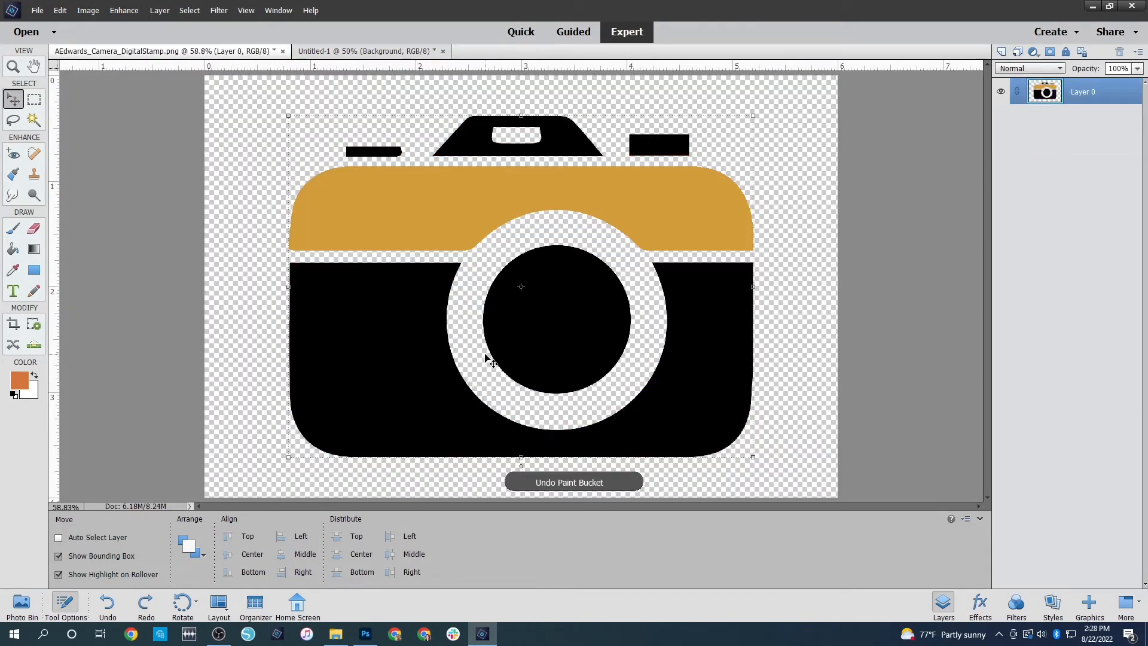
key(ctrl+z)
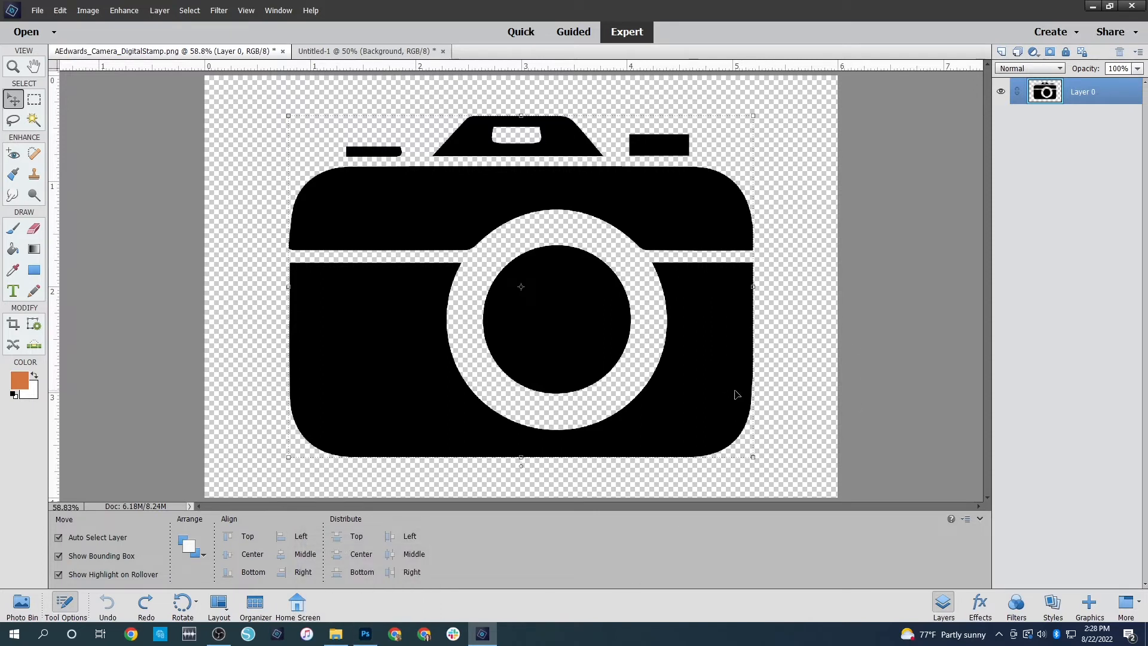
Add a Hue/Saturation adjustment layer above the camera stamp with Lightness set to 100
click(1035, 55)
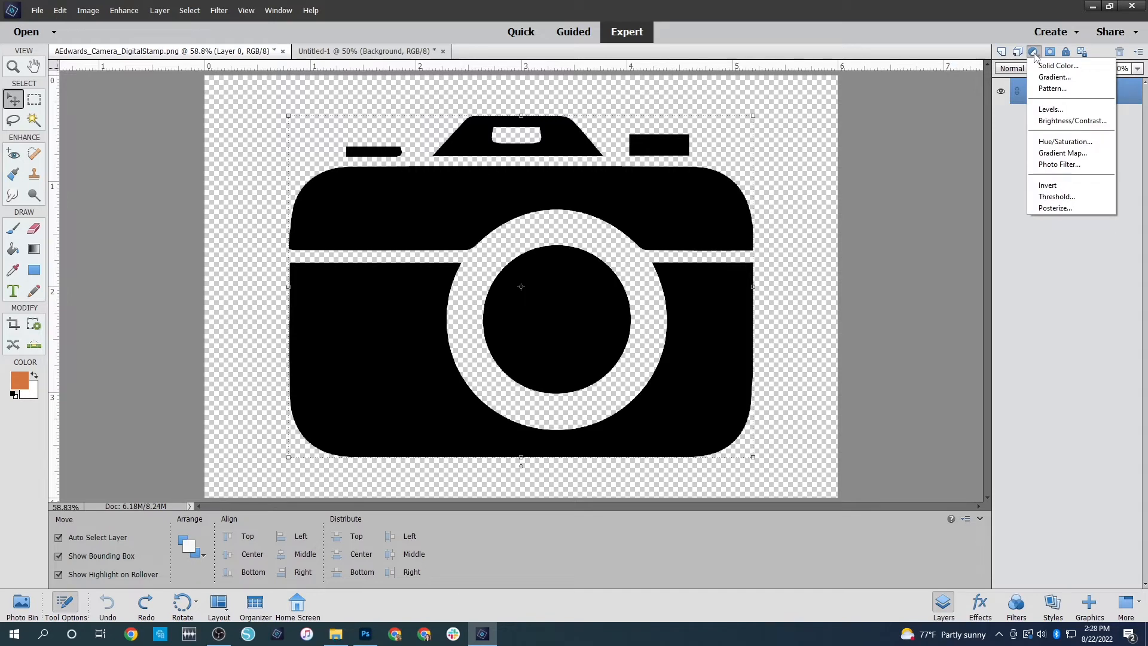
click(1060, 144)
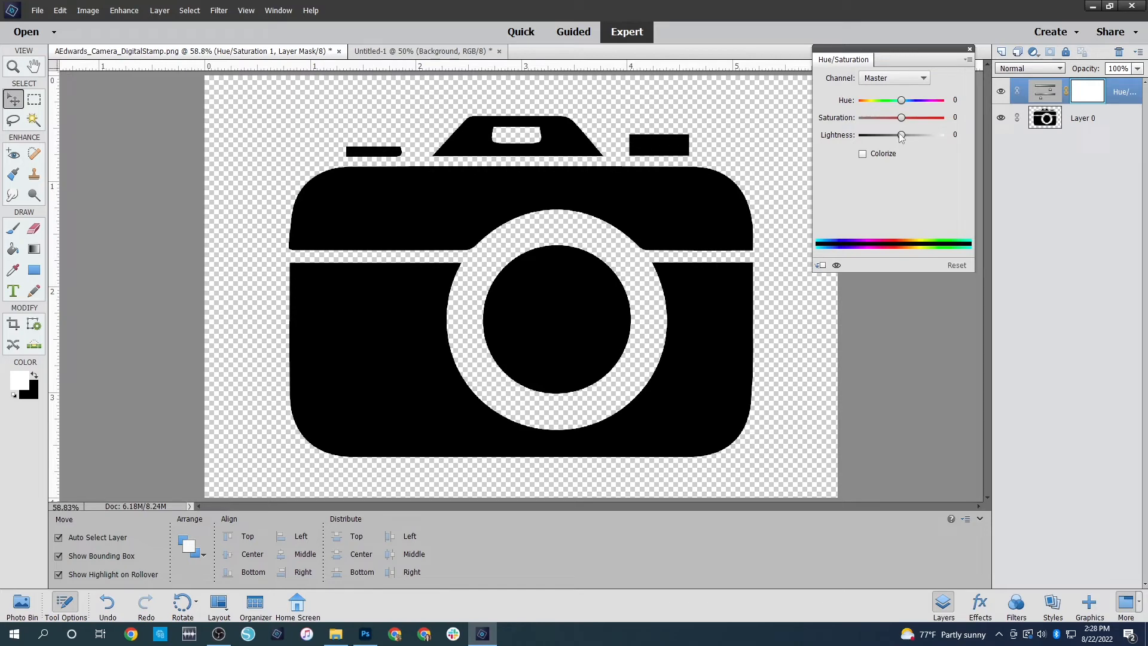
drag(902, 138, 945, 137)
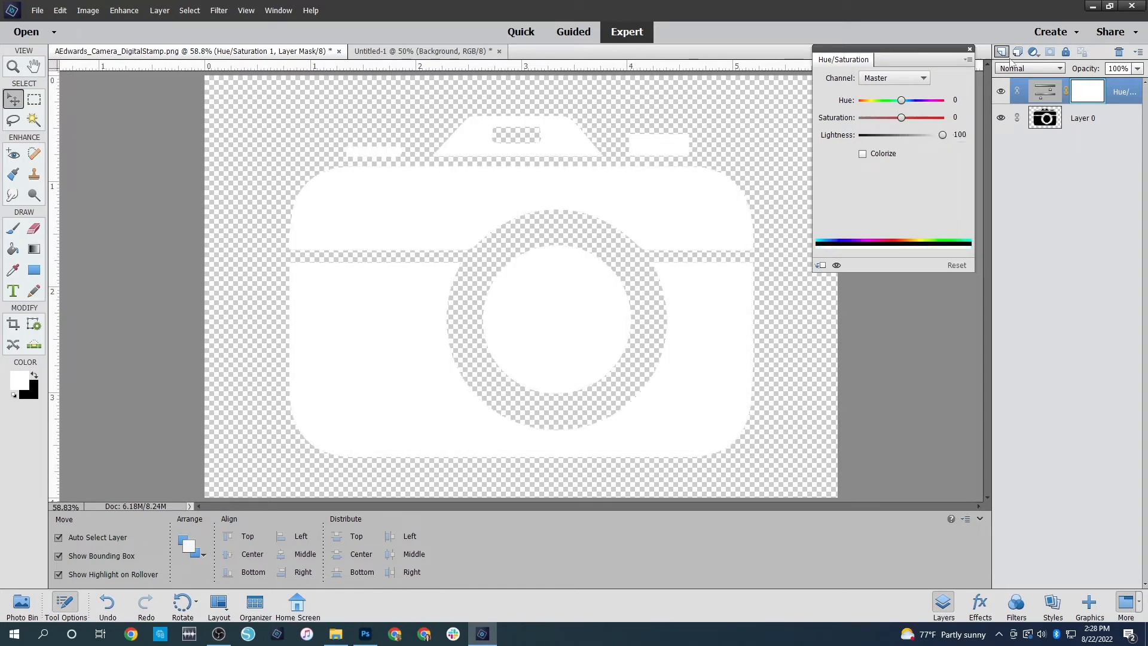
click(969, 49)
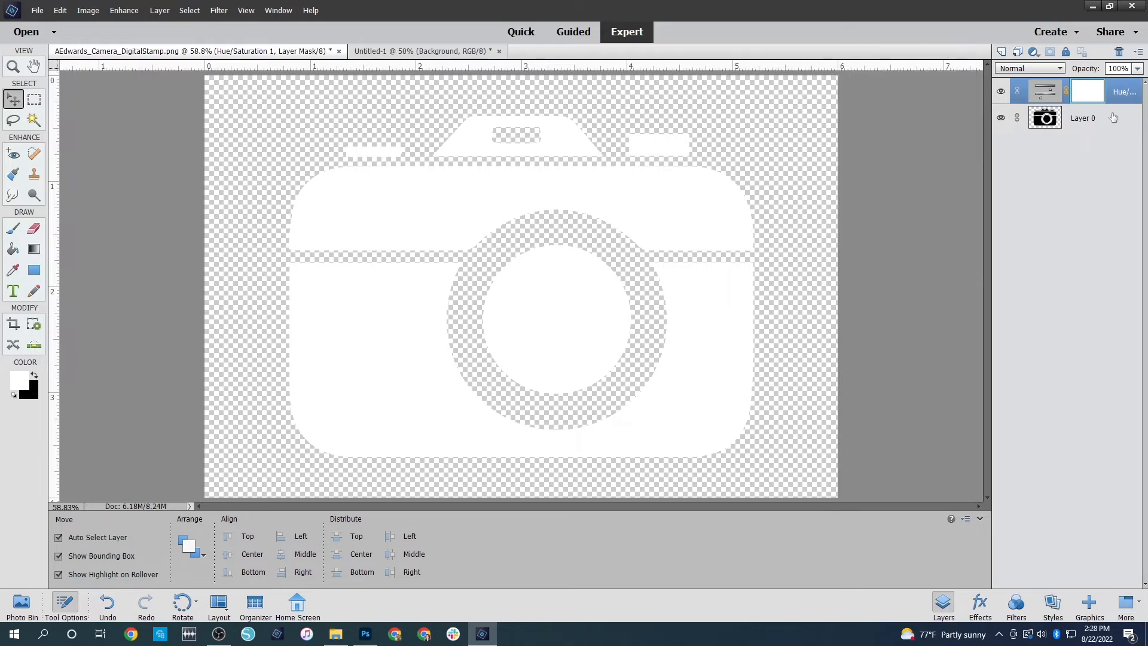
Merge the Hue/Saturation adjustment layer with Layer 0
shift+click(1084, 120)
right_click(1084, 121)
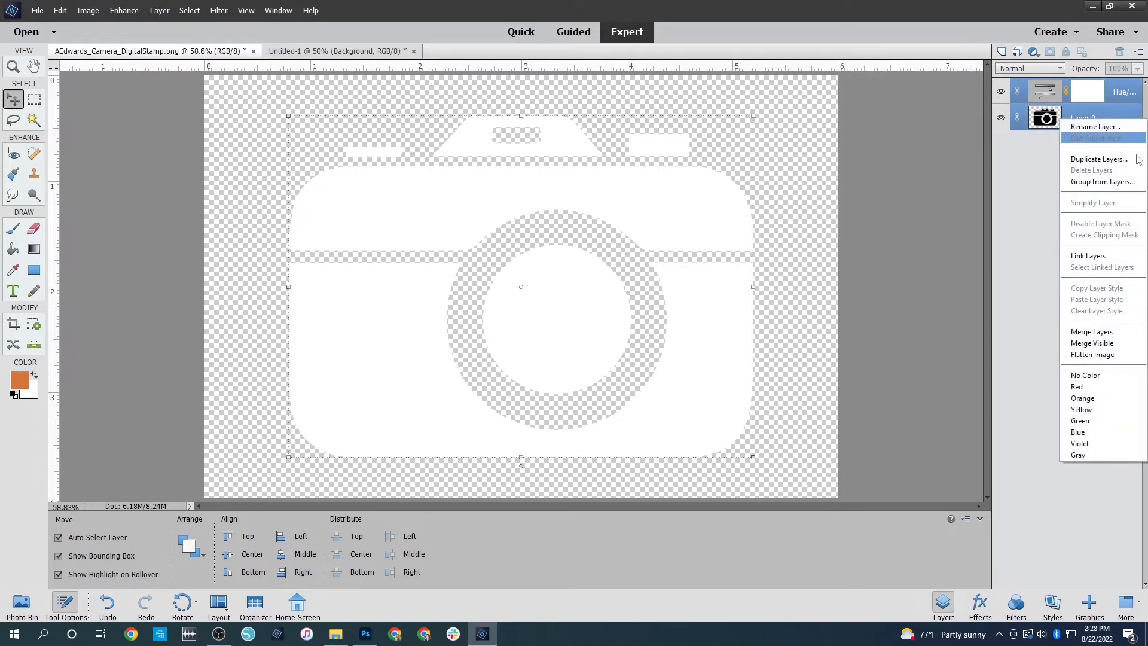
click(1108, 333)
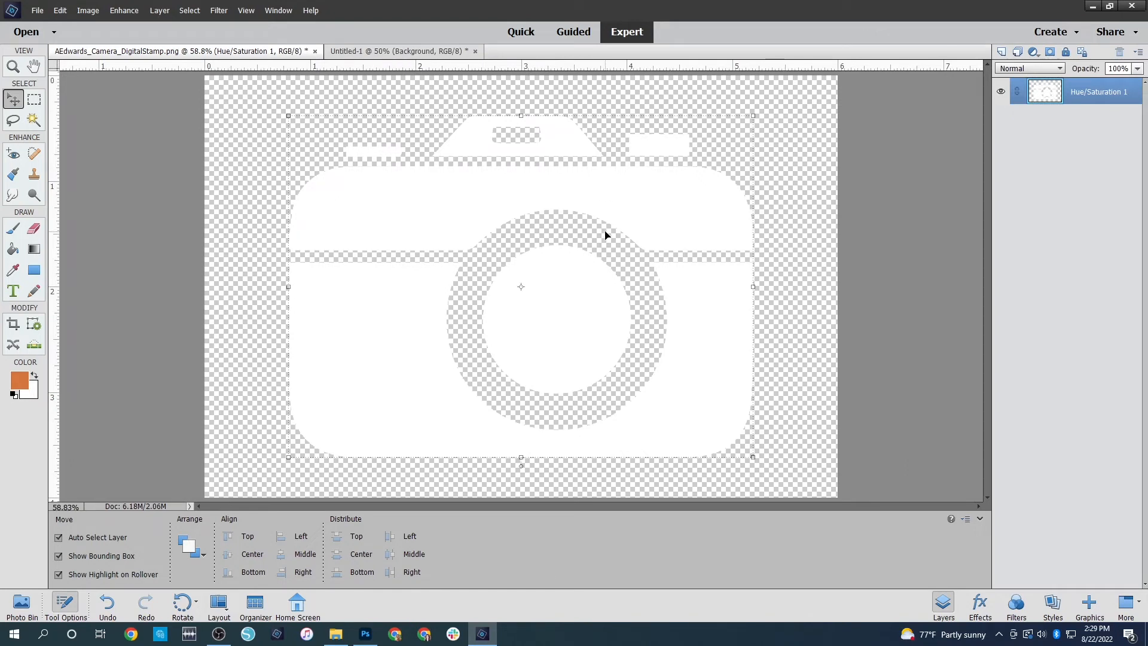
Open the photo IMG_4608.jpg and paste a copy of the white camera stamp into it
click(27, 32)
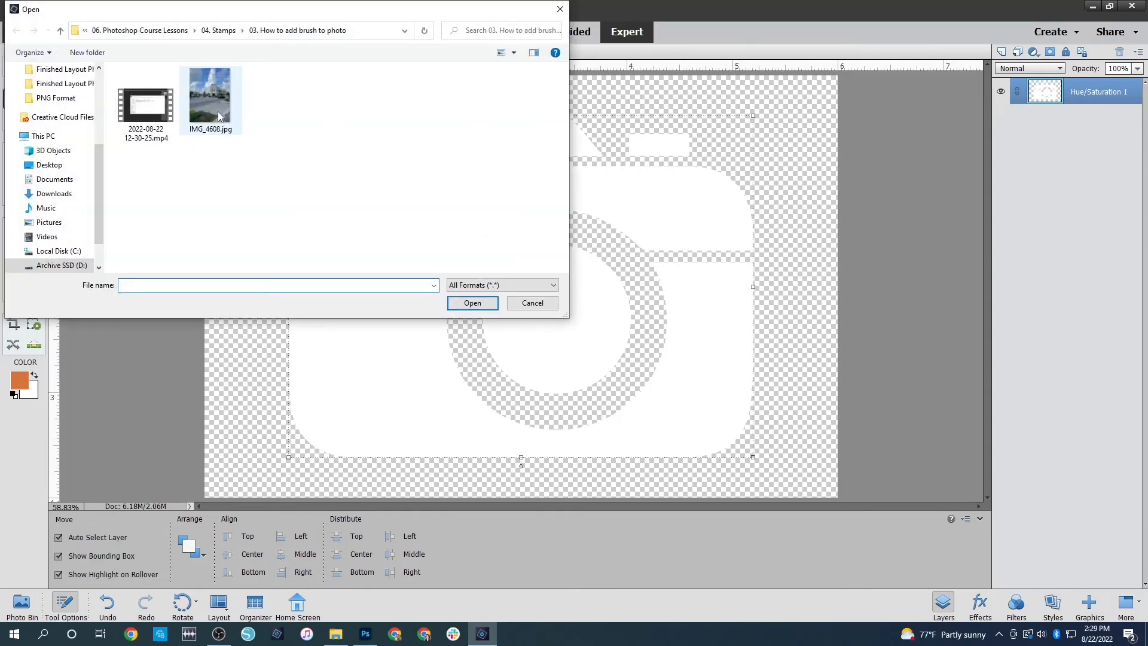
double_click(217, 113)
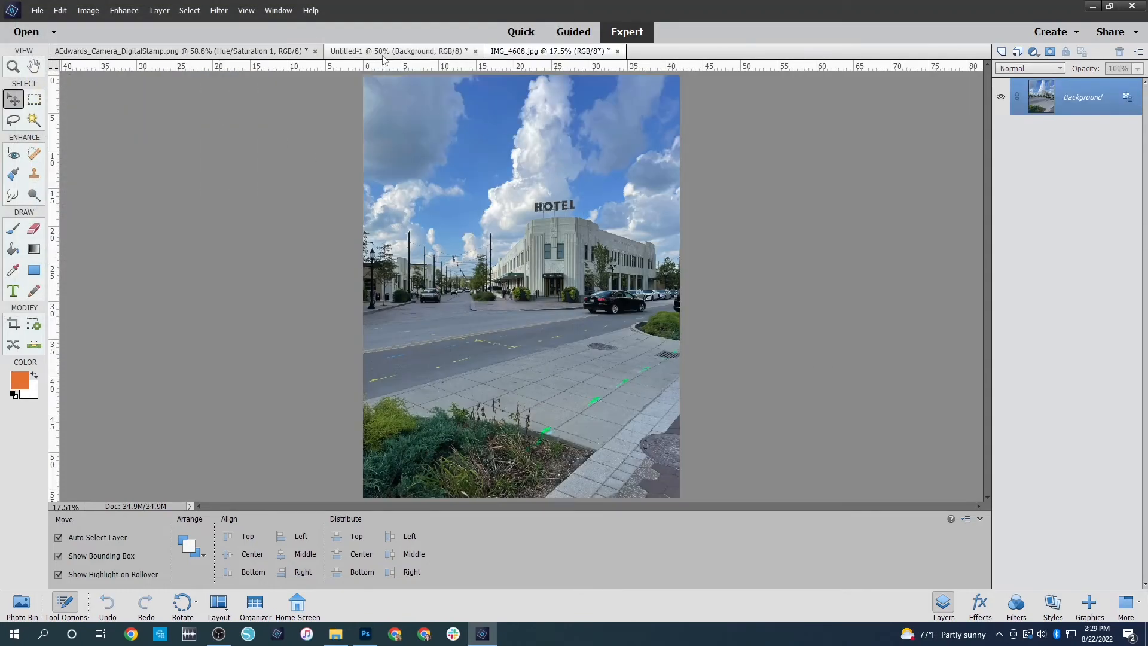
click(384, 54)
click(221, 53)
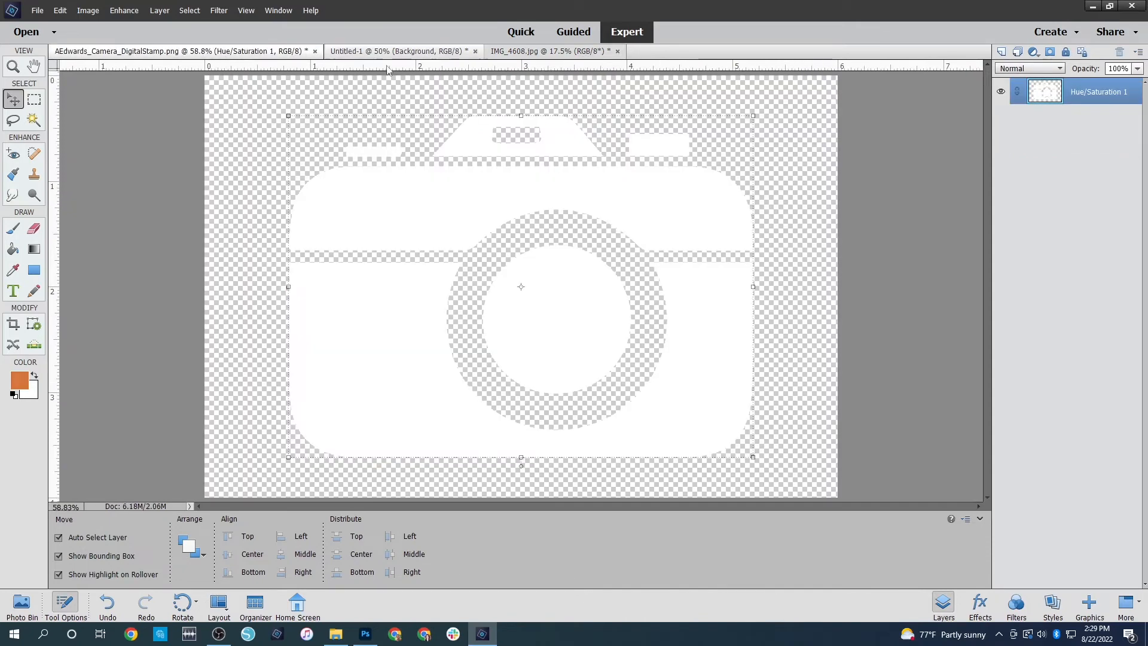
key(ctrl+a)
click(572, 54)
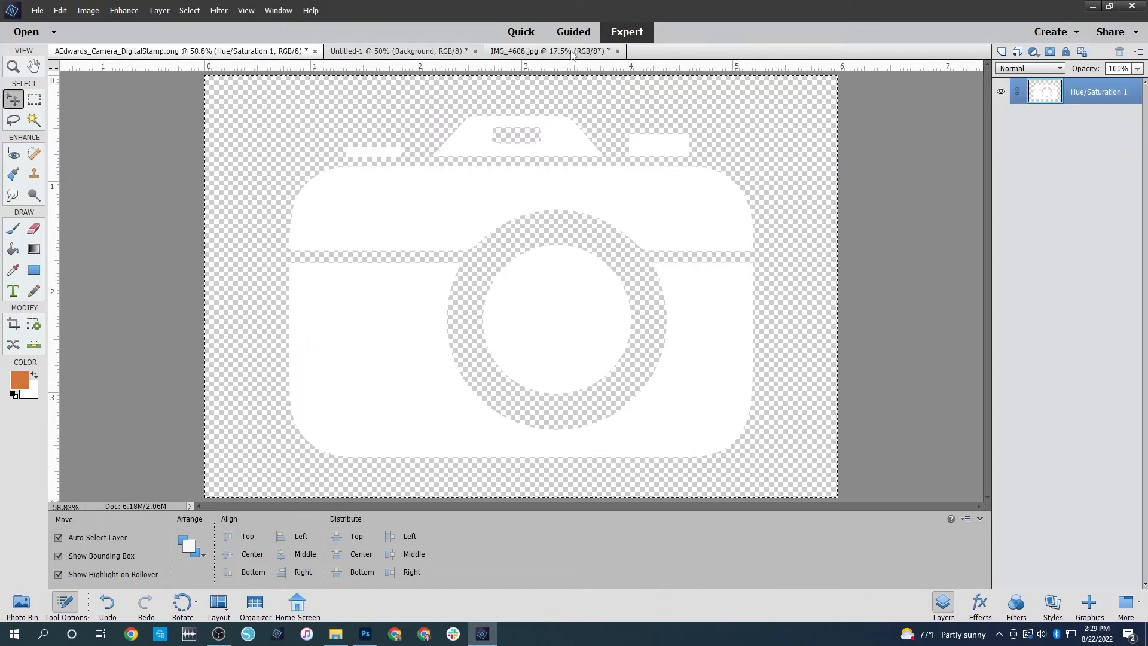
key(ctrl+v)
Scale the white camera stamp proportionally to 56.75% and place it on the sidewalk in the photo's lower right area
drag(578, 310, 473, 365)
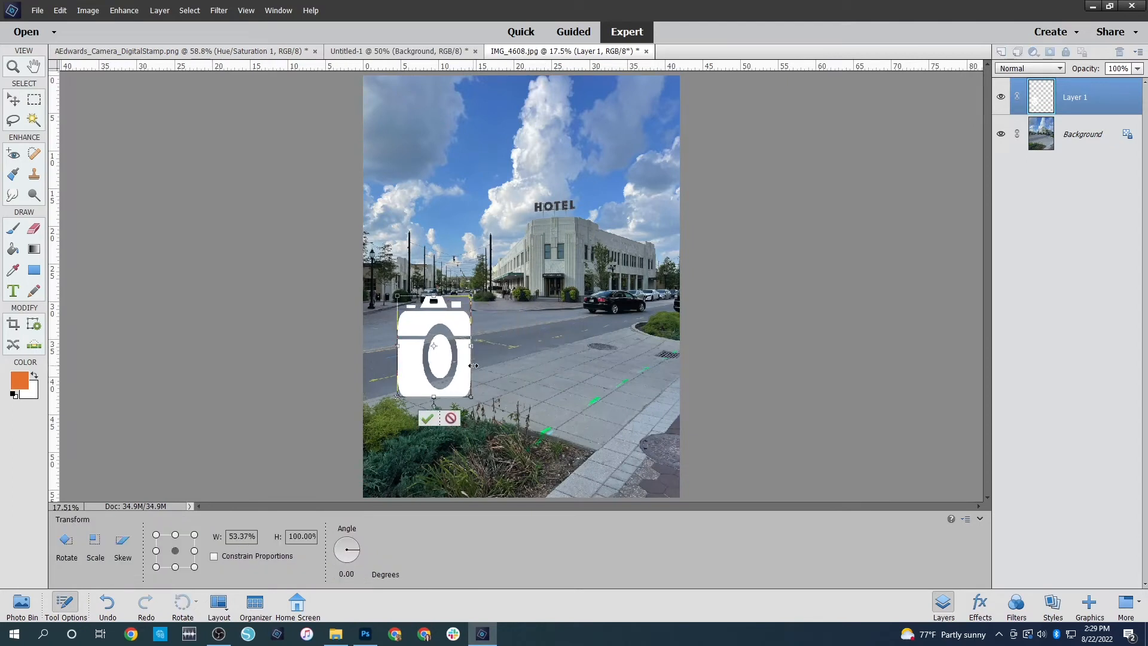
click(451, 418)
drag(538, 398, 655, 417)
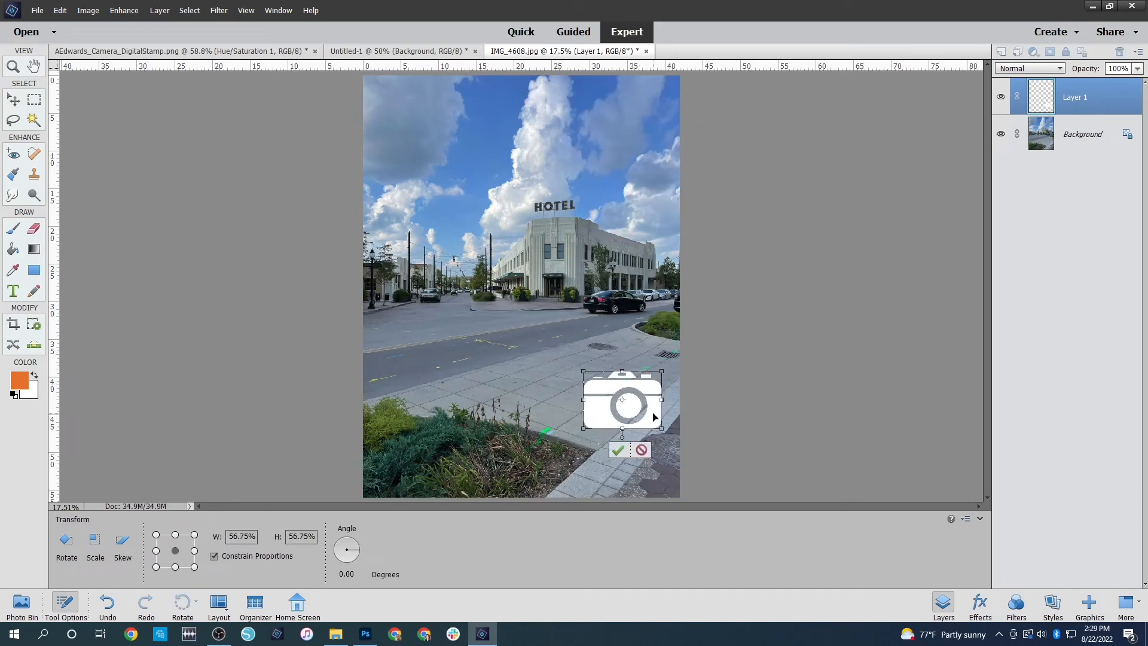
key(Return)
click(788, 400)
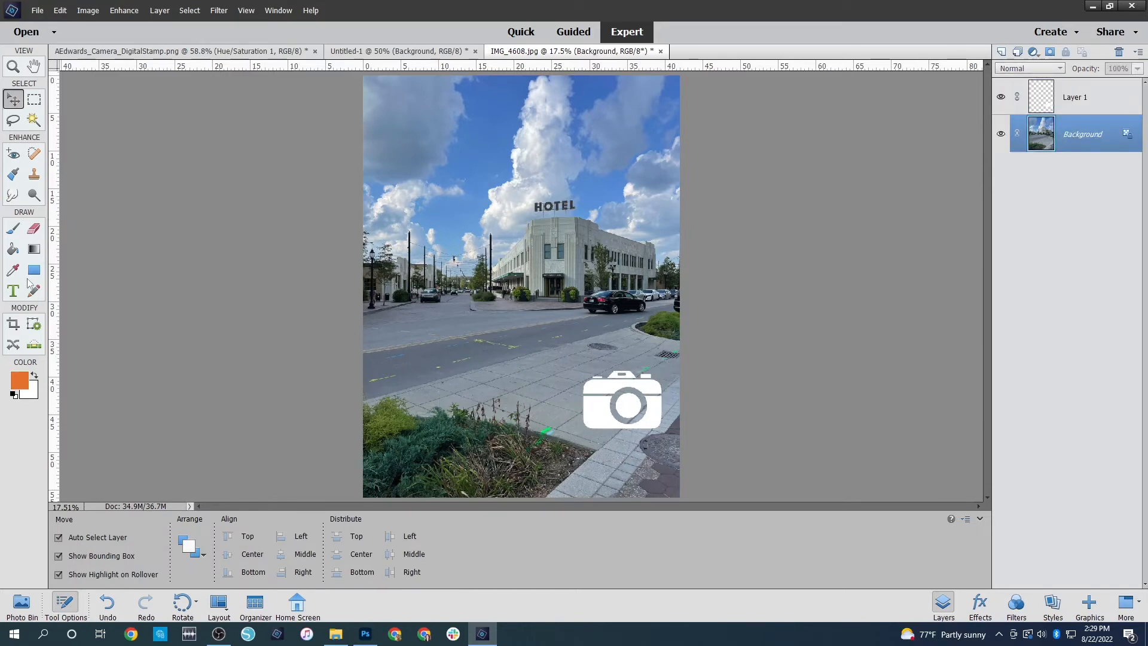
In Untitled-1, set the stamp brush's angle to 0° and stamp "HERE FOR THE PHOTOS." in orange below the camera
click(12, 232)
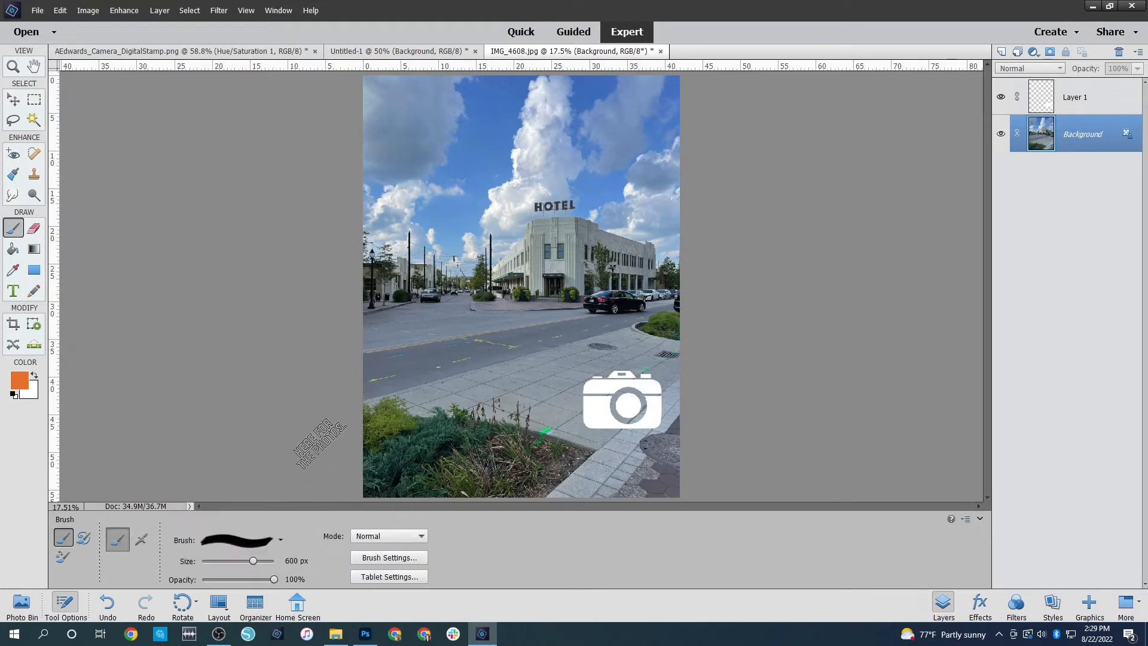
click(398, 52)
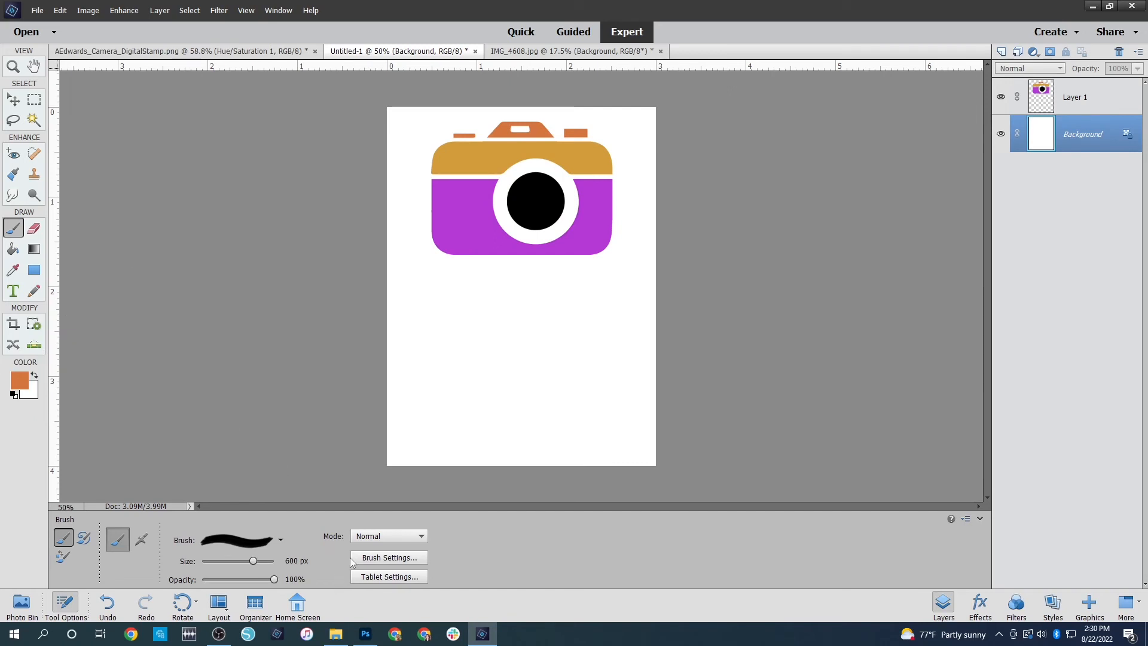
click(398, 559)
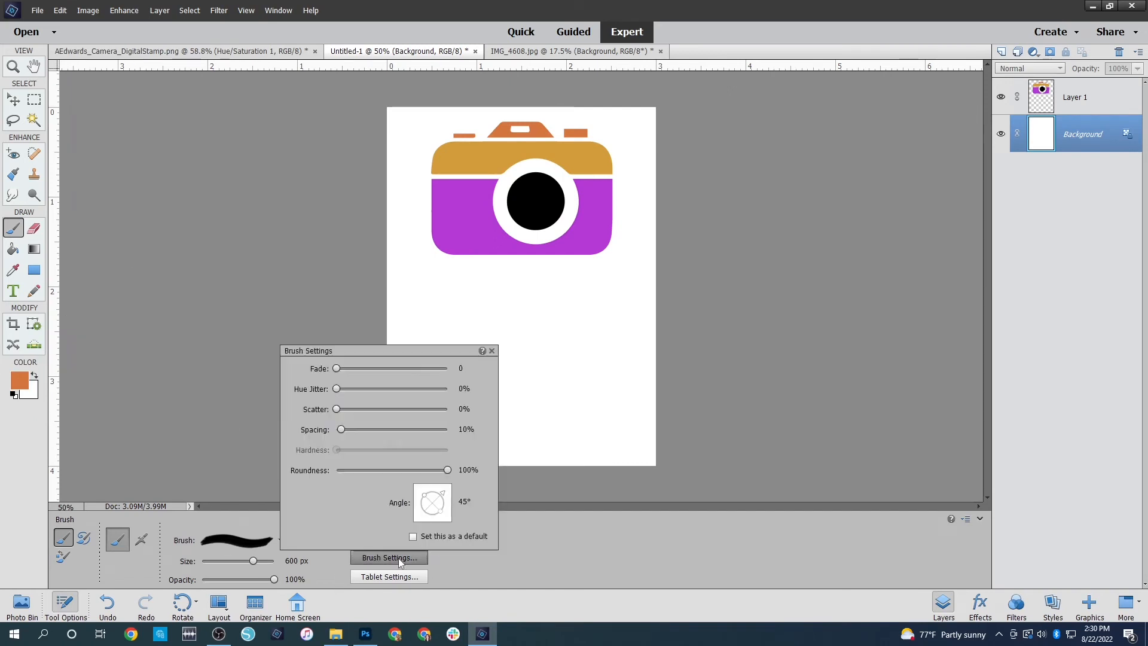
click(456, 506)
text(0)
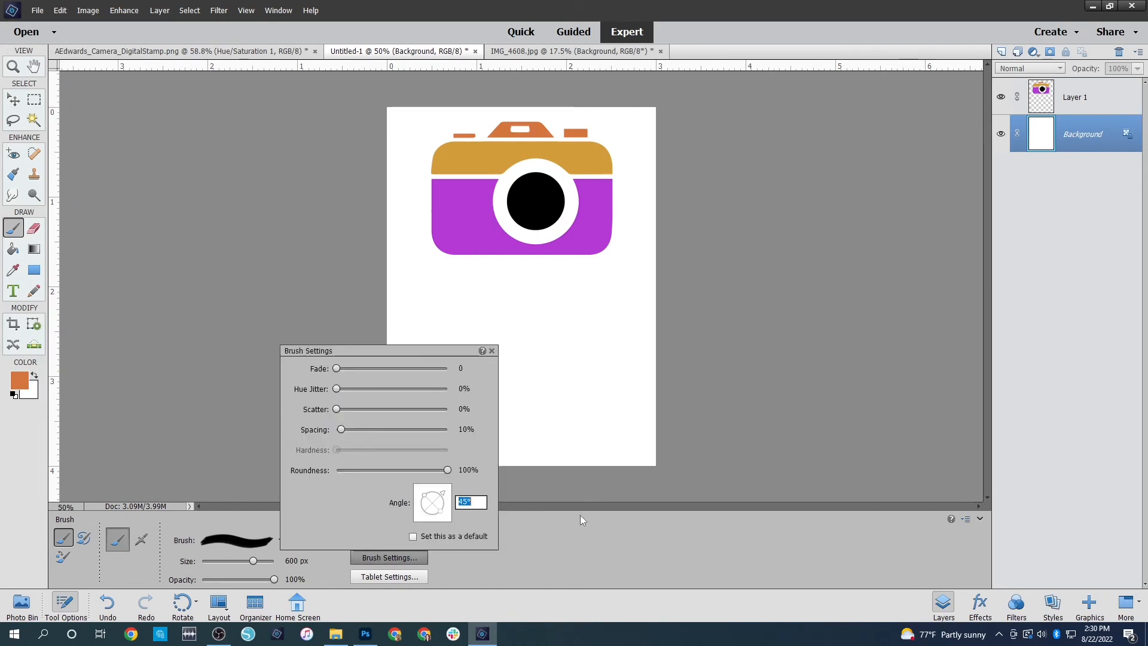
key(Return)
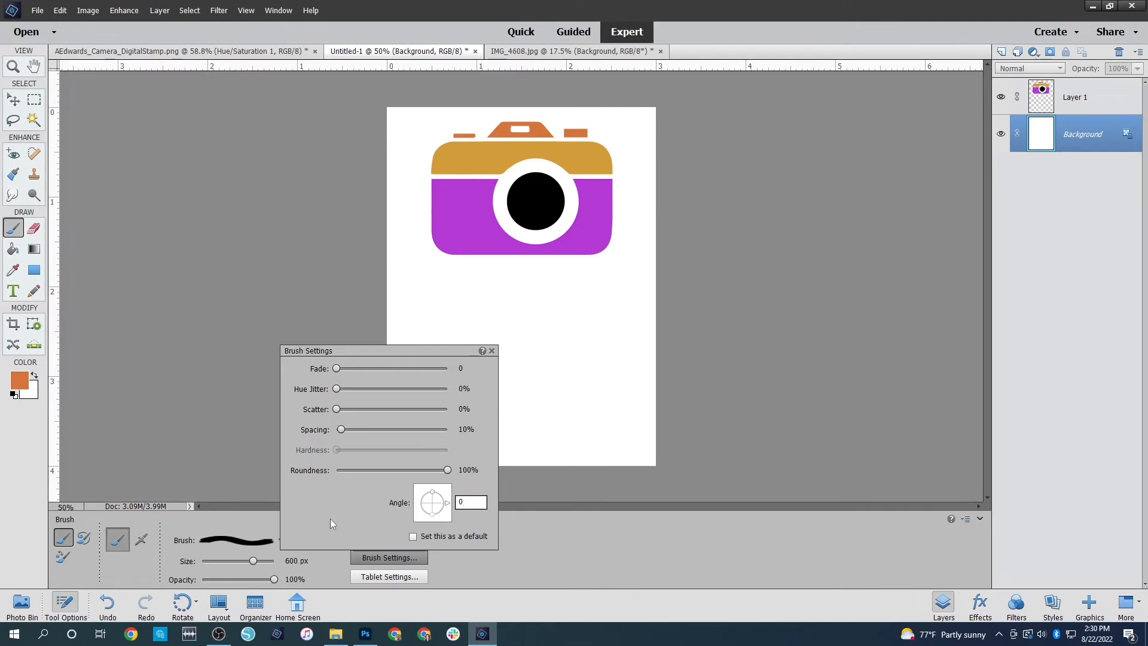
click(491, 351)
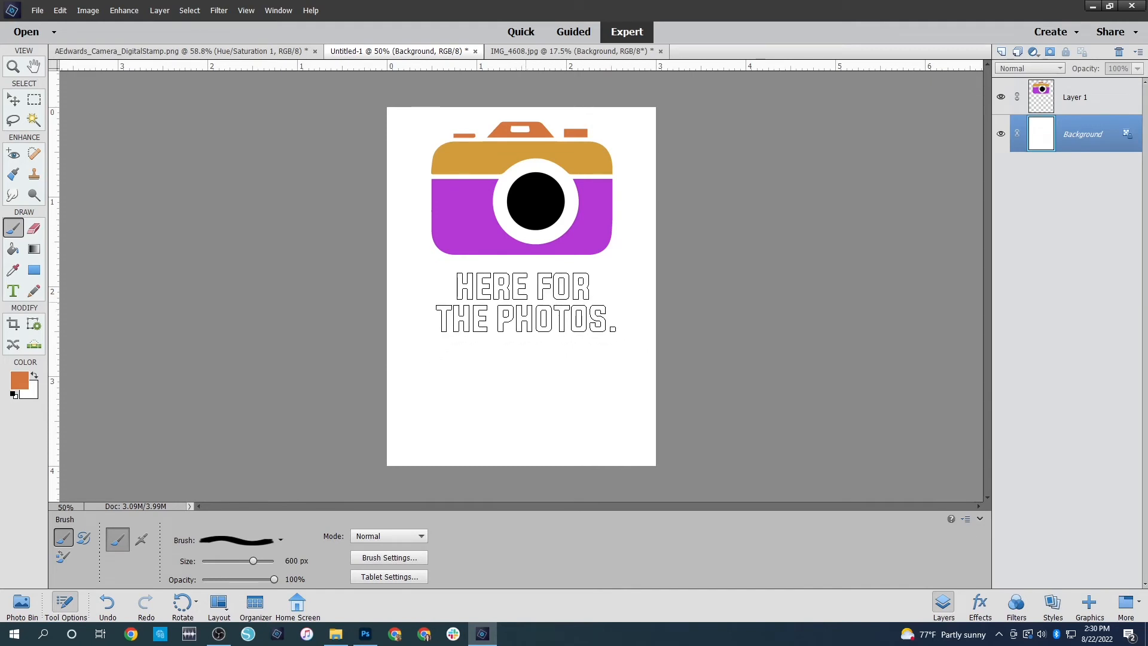
click(526, 302)
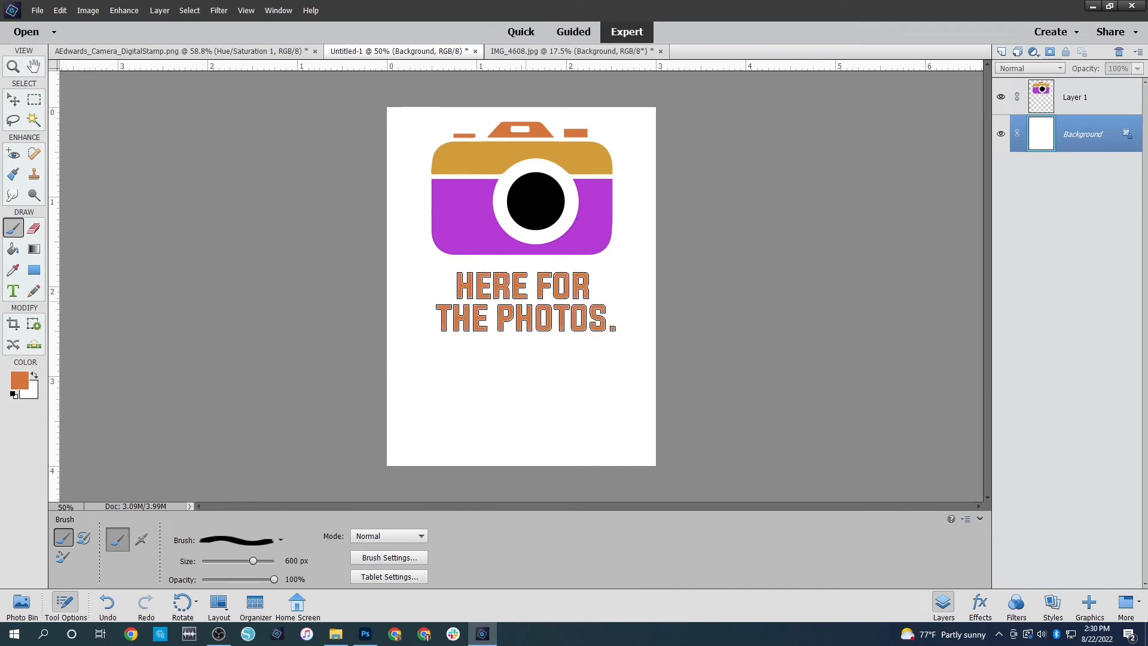
Set the foreground color to golden yellow, try the text stamp below the orange one, and undo that stamp
click(19, 381)
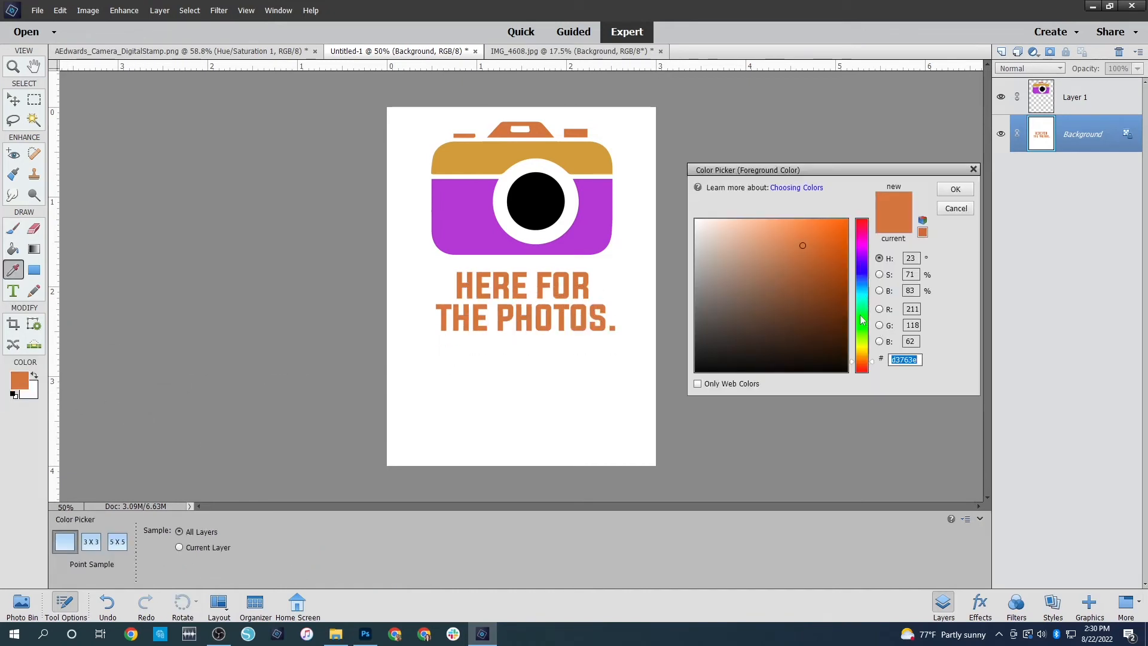
click(865, 343)
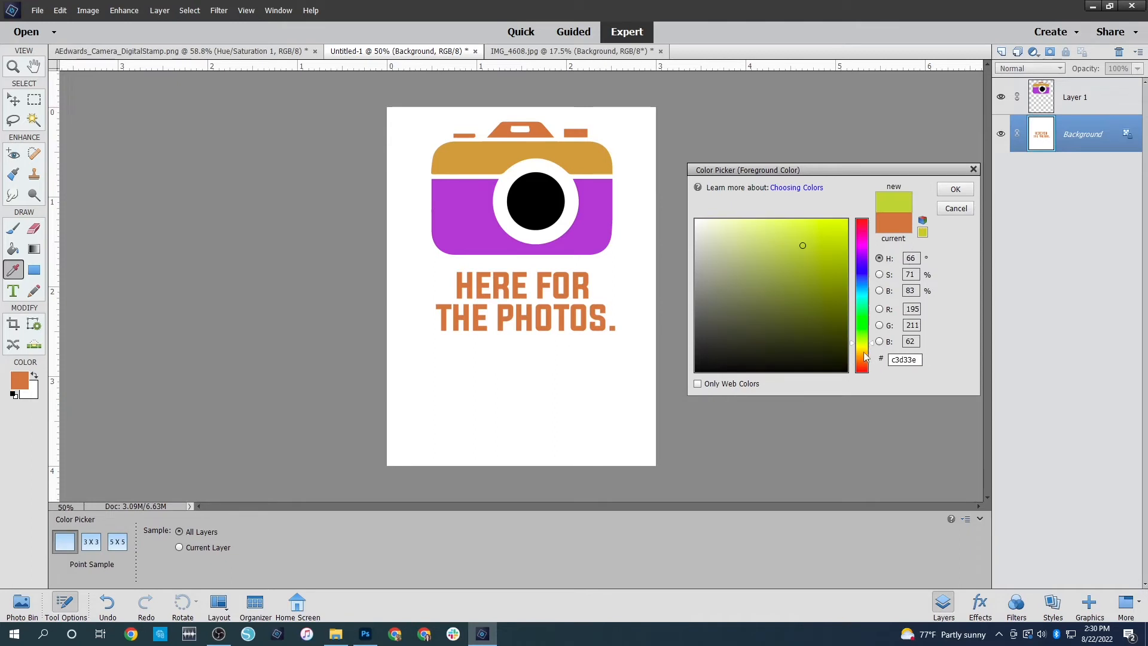
click(864, 356)
click(956, 189)
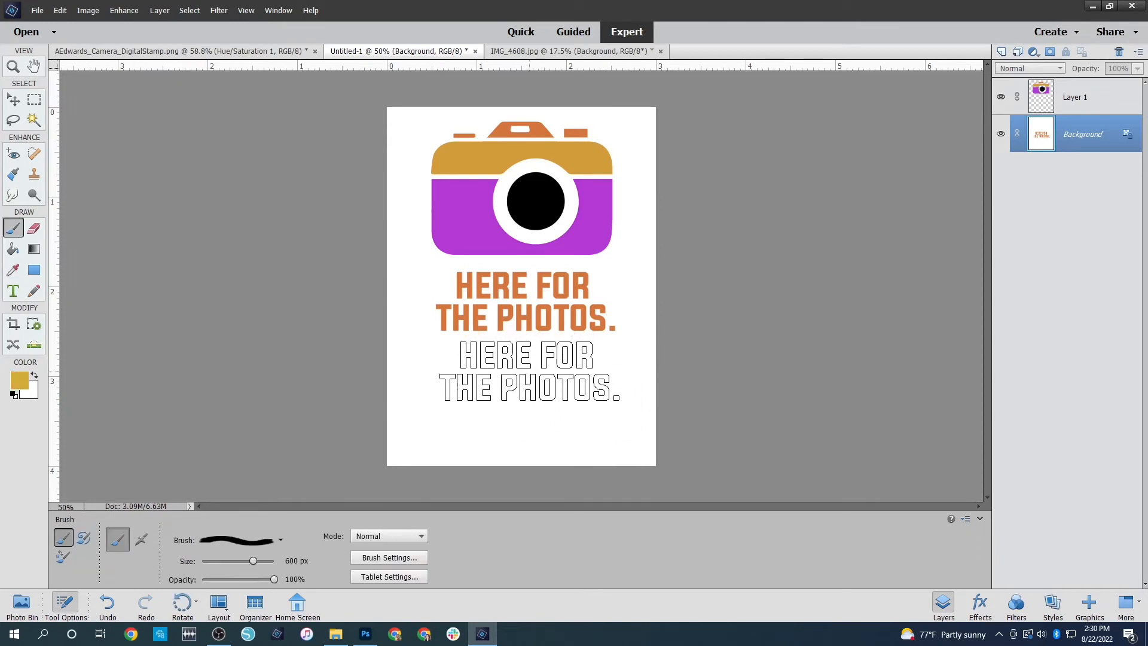
click(530, 372)
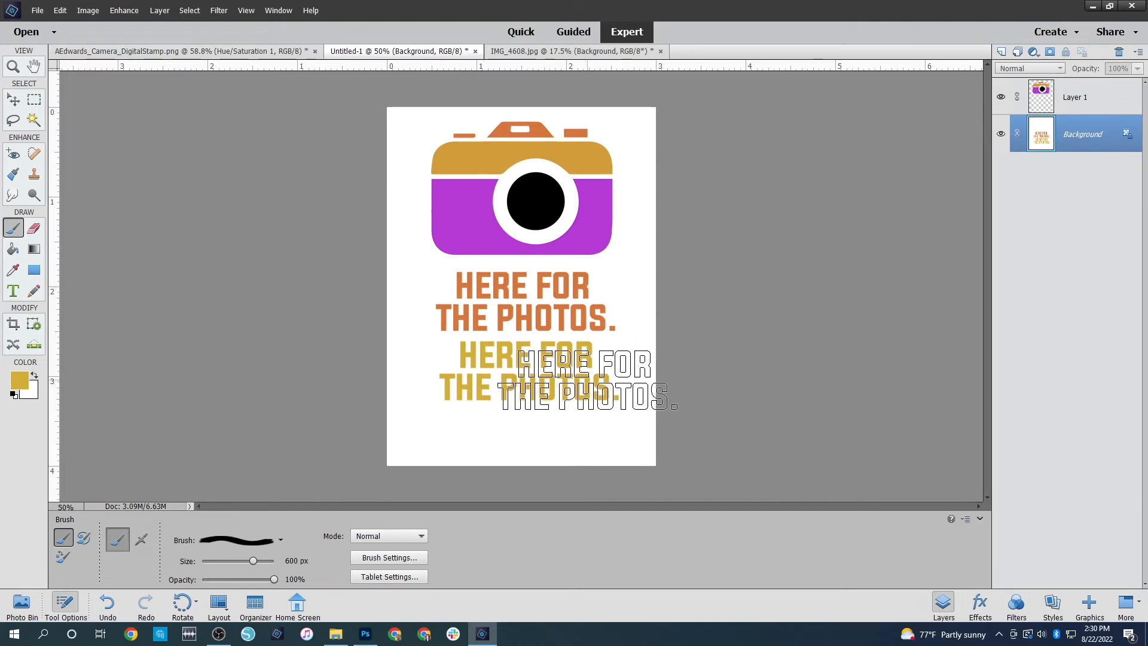
key(ctrl+z)
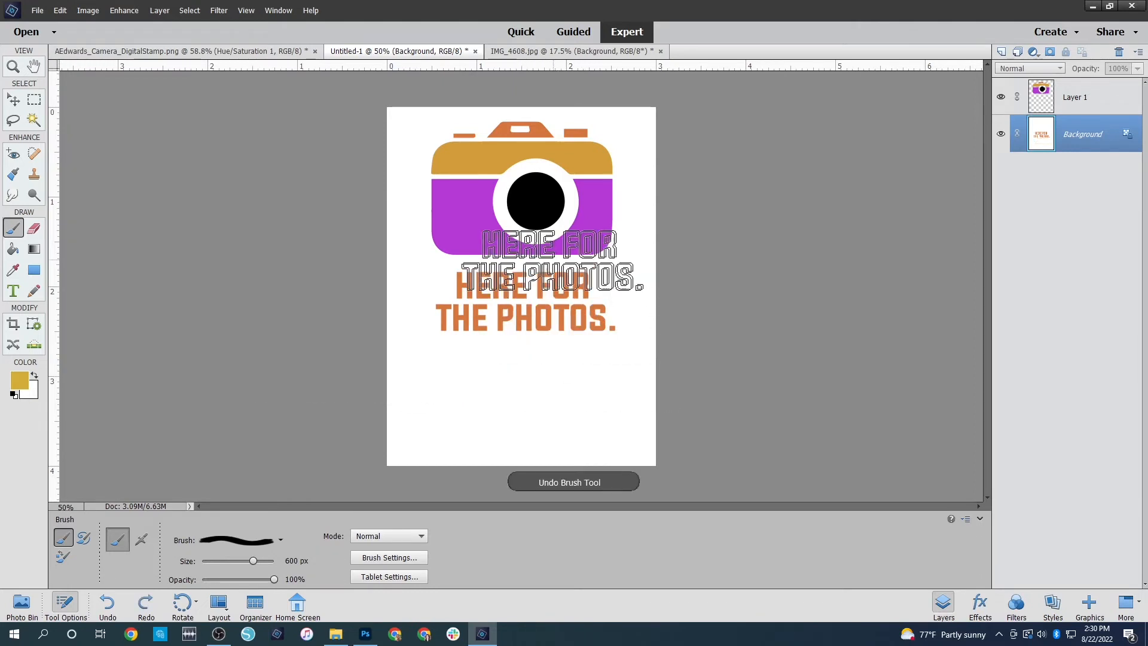
Fill alternate letters and the period of the orange "HERE FOR THE PHOTOS." with golden yellow using the Paint Bucket
click(13, 249)
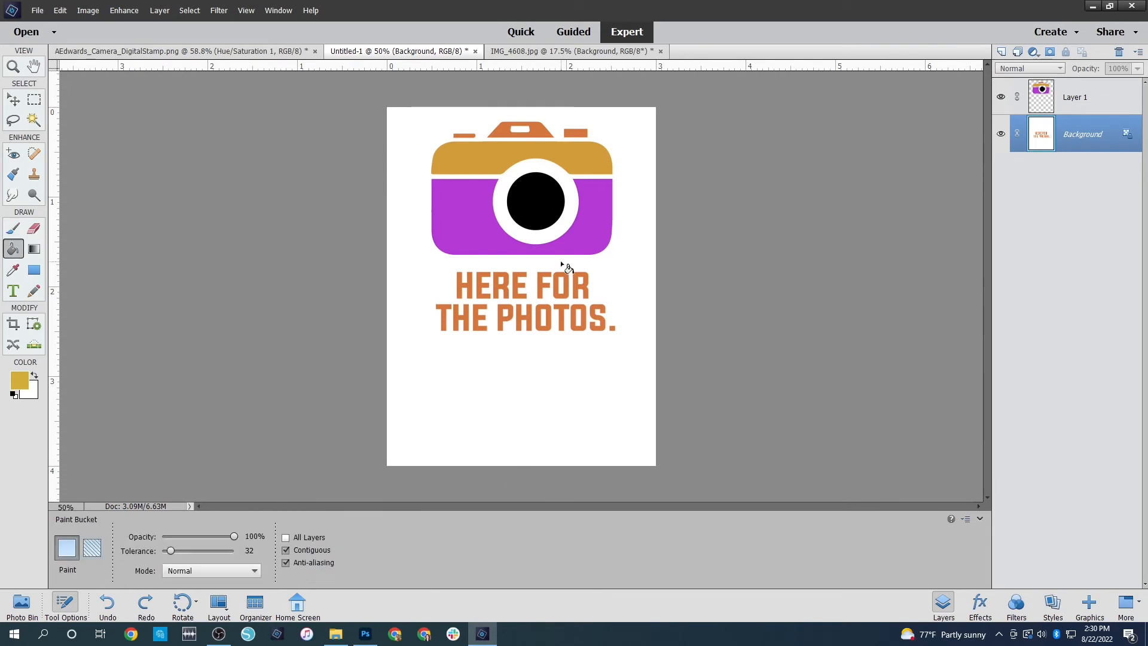
click(480, 296)
click(516, 291)
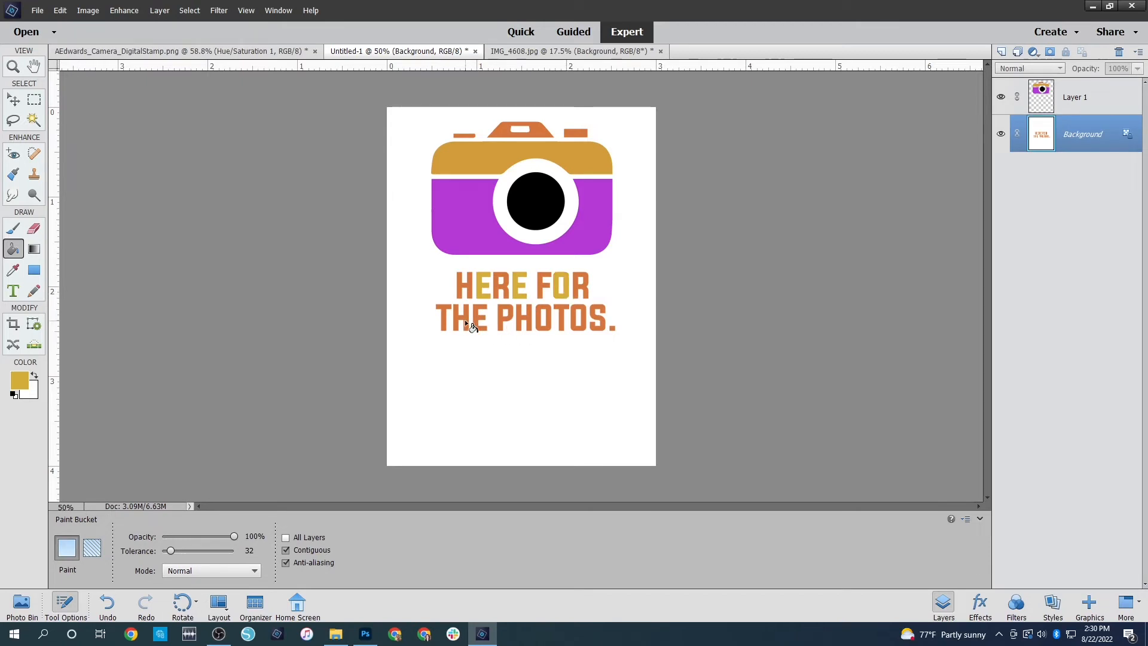
click(501, 315)
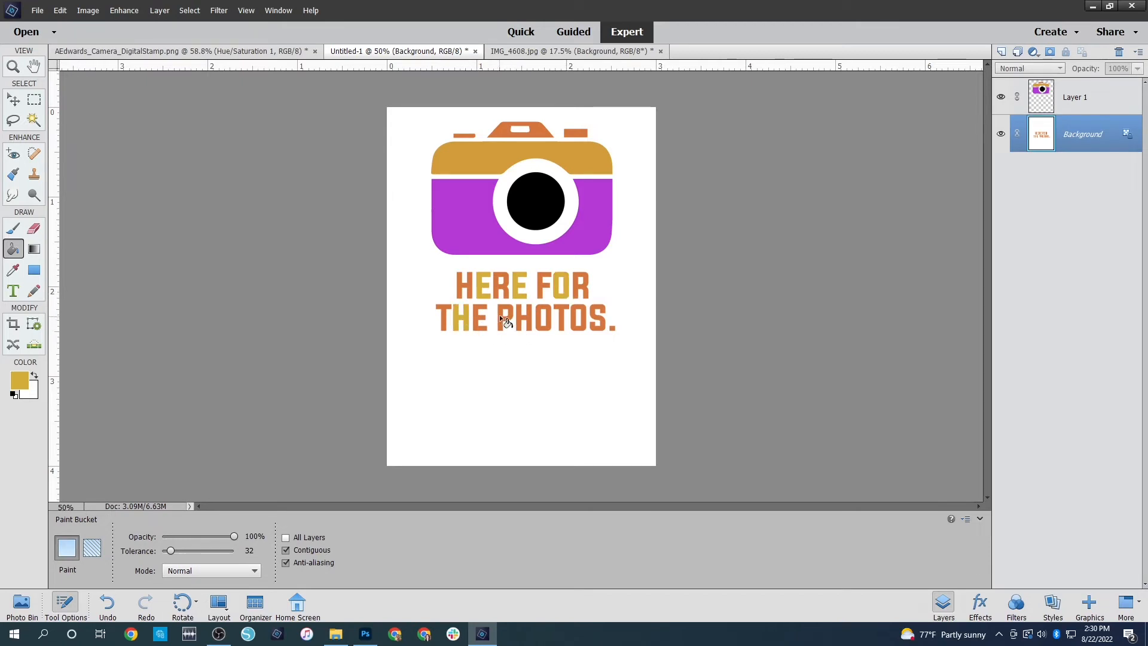
click(551, 322)
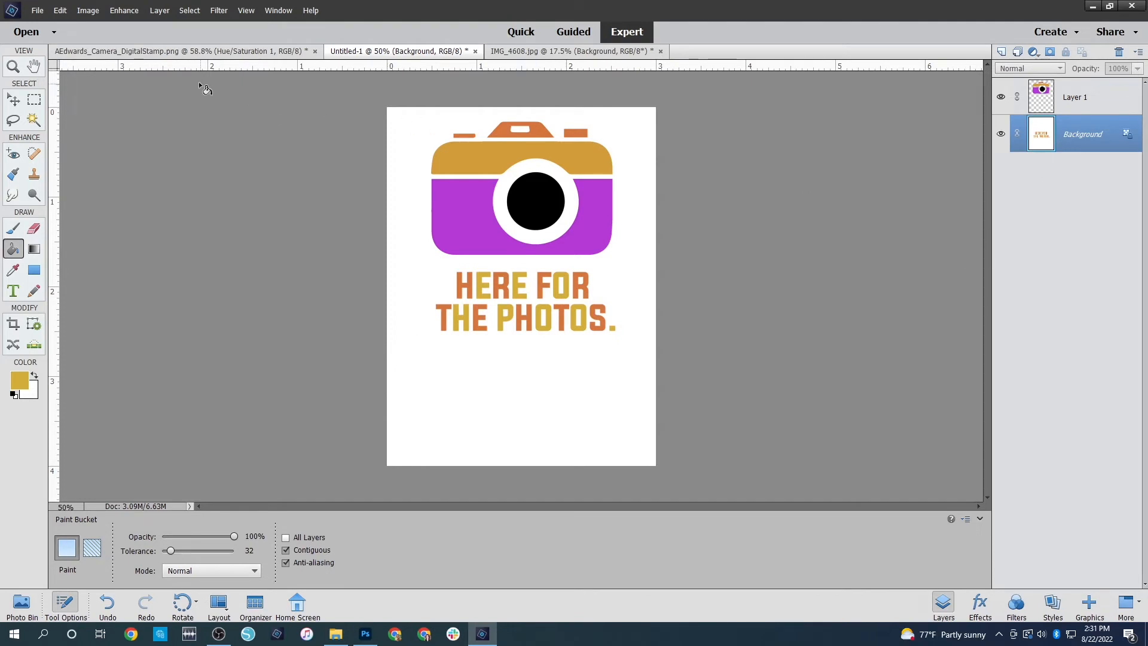
click(178, 56)
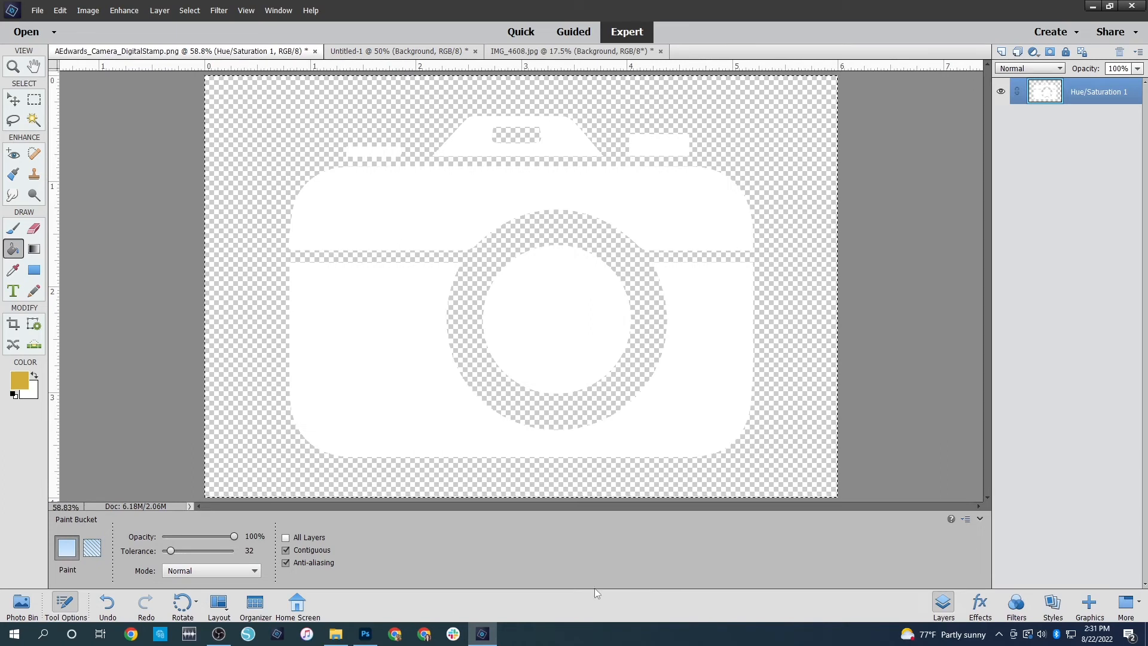
click(400, 51)
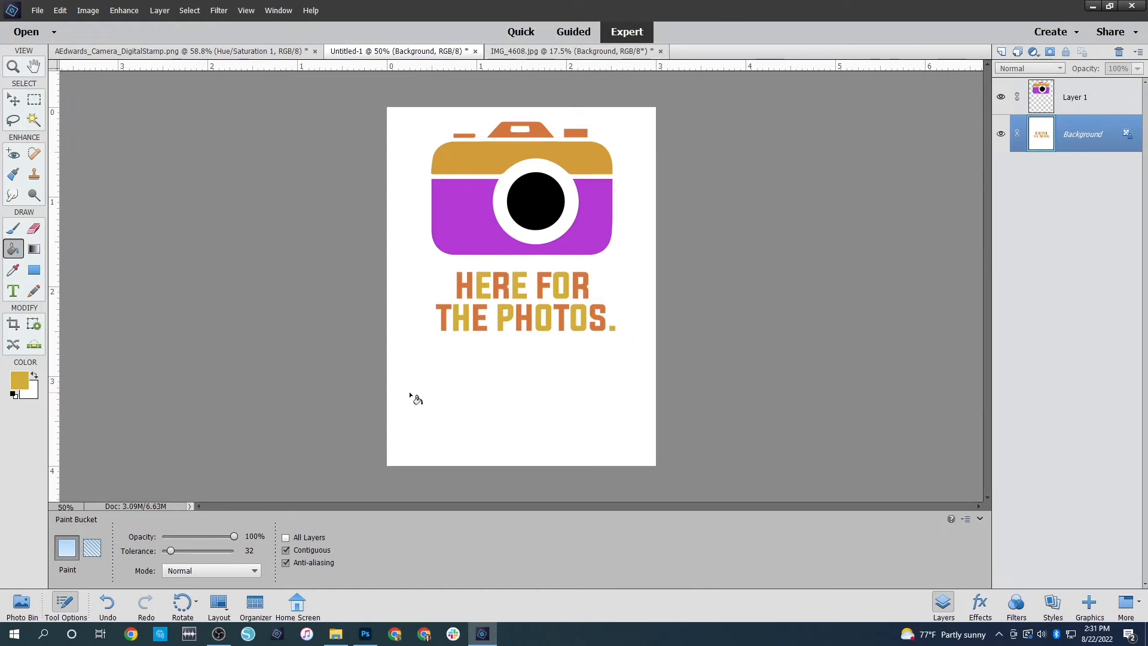
Add a new layer on top of the camera layer and stamp "HERE FOR THE PHOTOS." in golden yellow below the two-color text
click(13, 229)
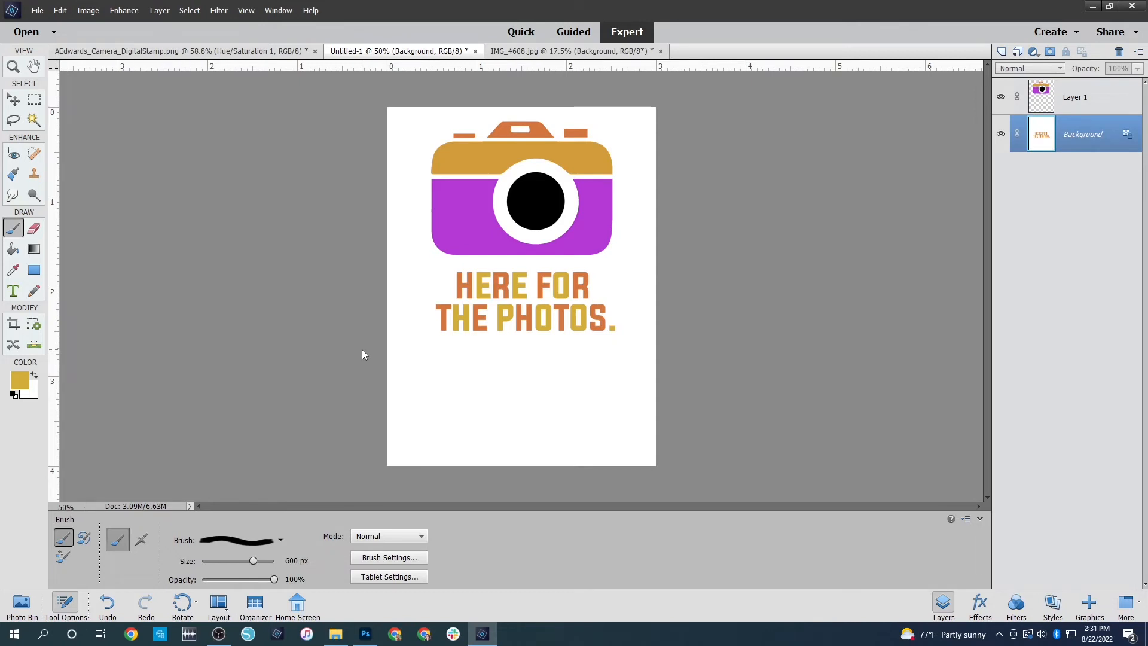
key(ctrl+shift+n)
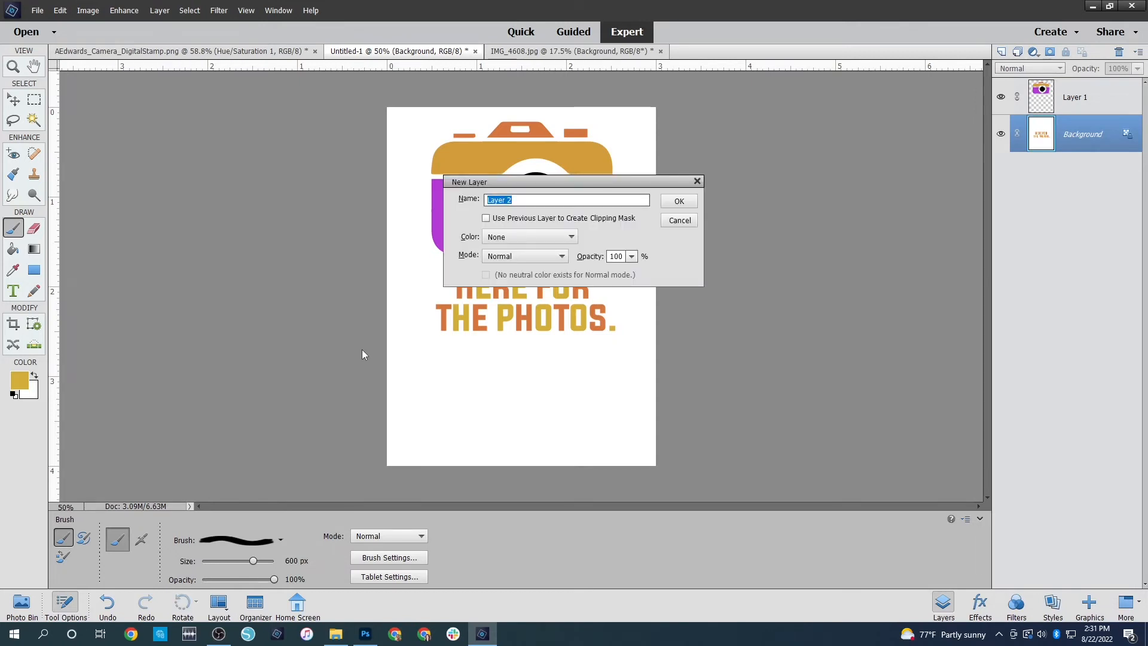
click(679, 202)
drag(1080, 134, 1076, 87)
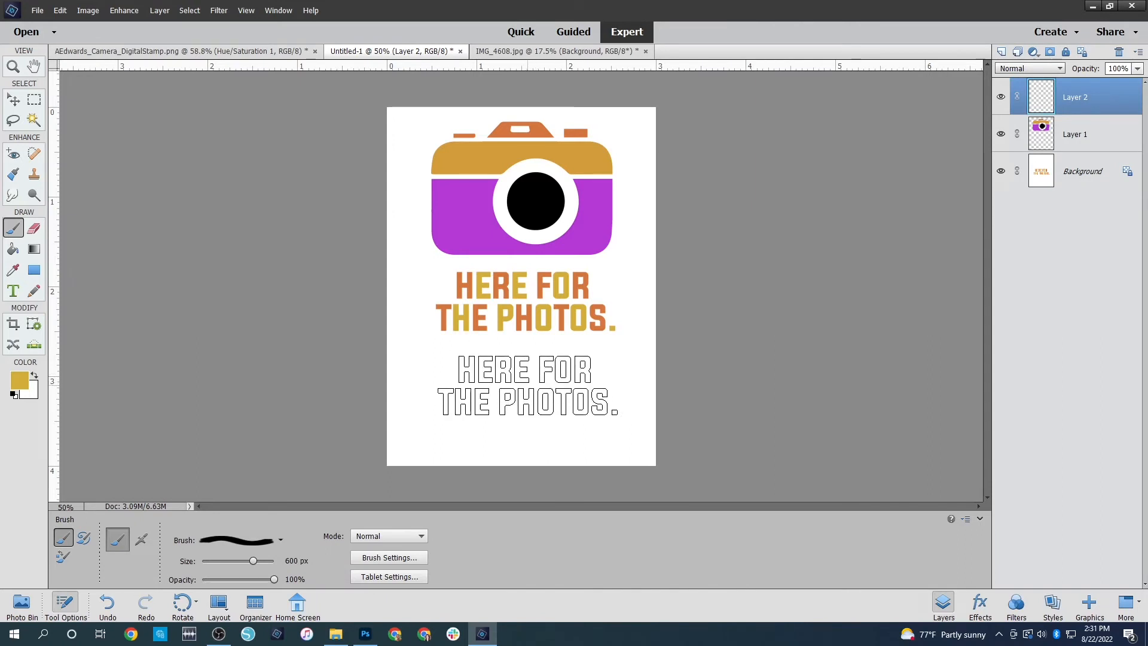
click(528, 386)
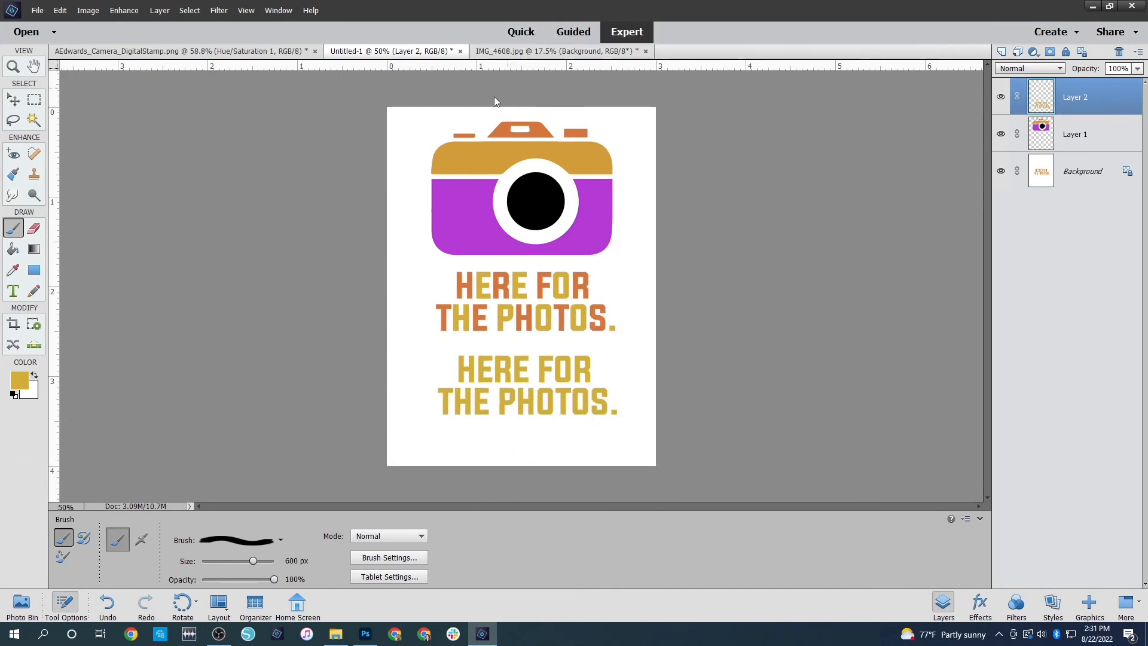
Delete the white camera stamp layer from the photo IMG_4608.jpg
click(526, 50)
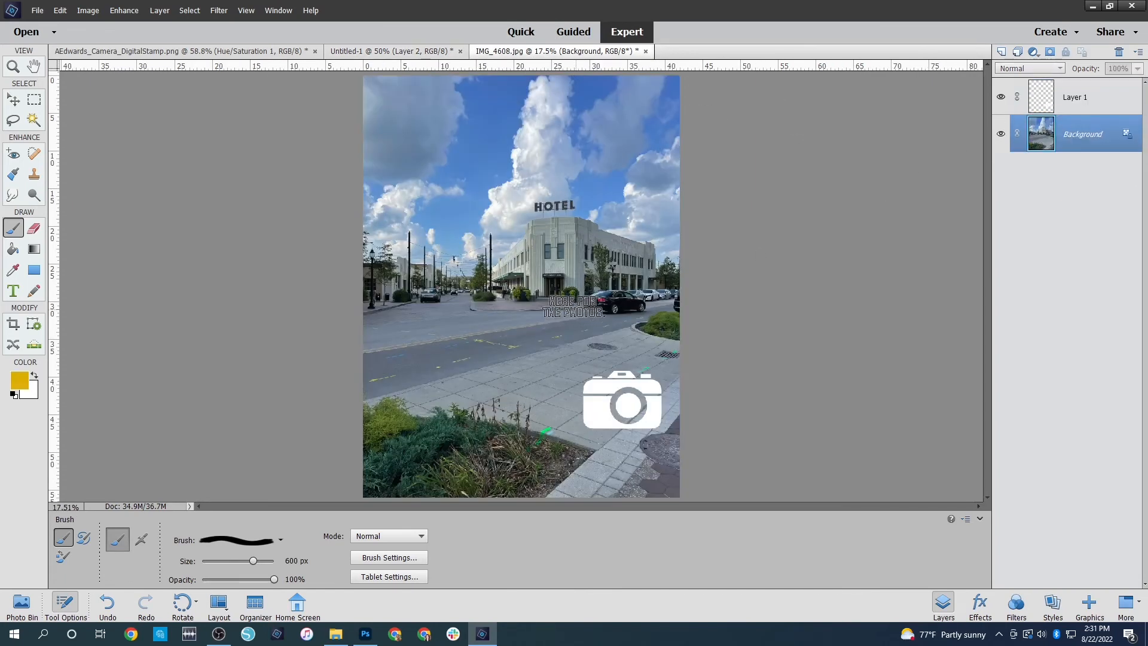
click(1089, 107)
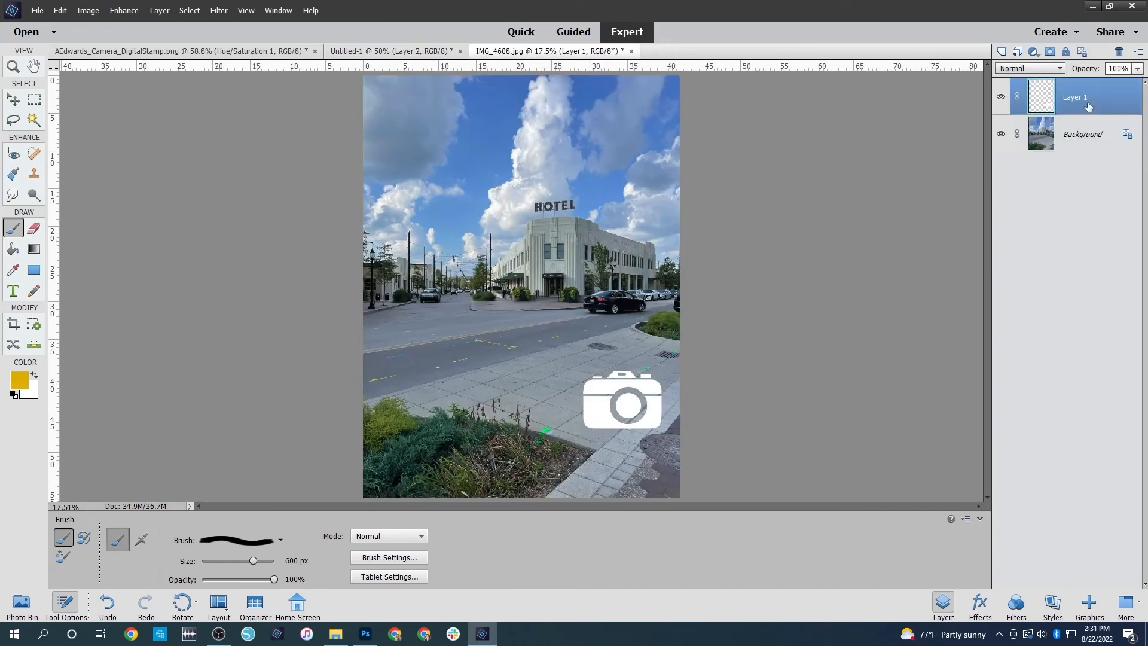
key(Delete)
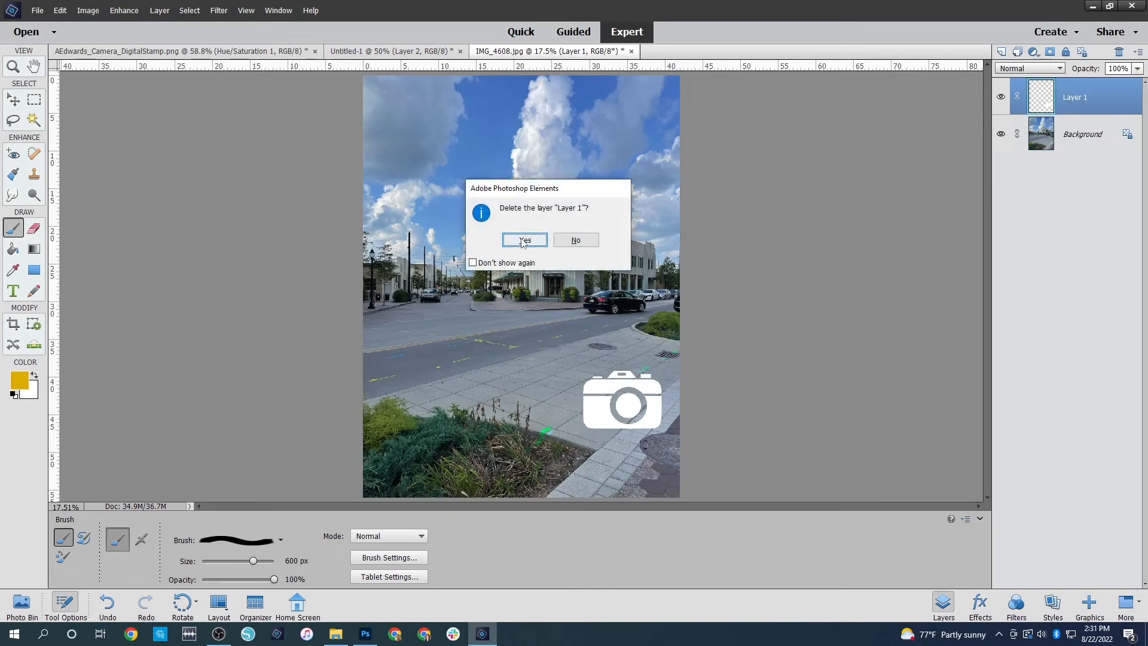
click(525, 241)
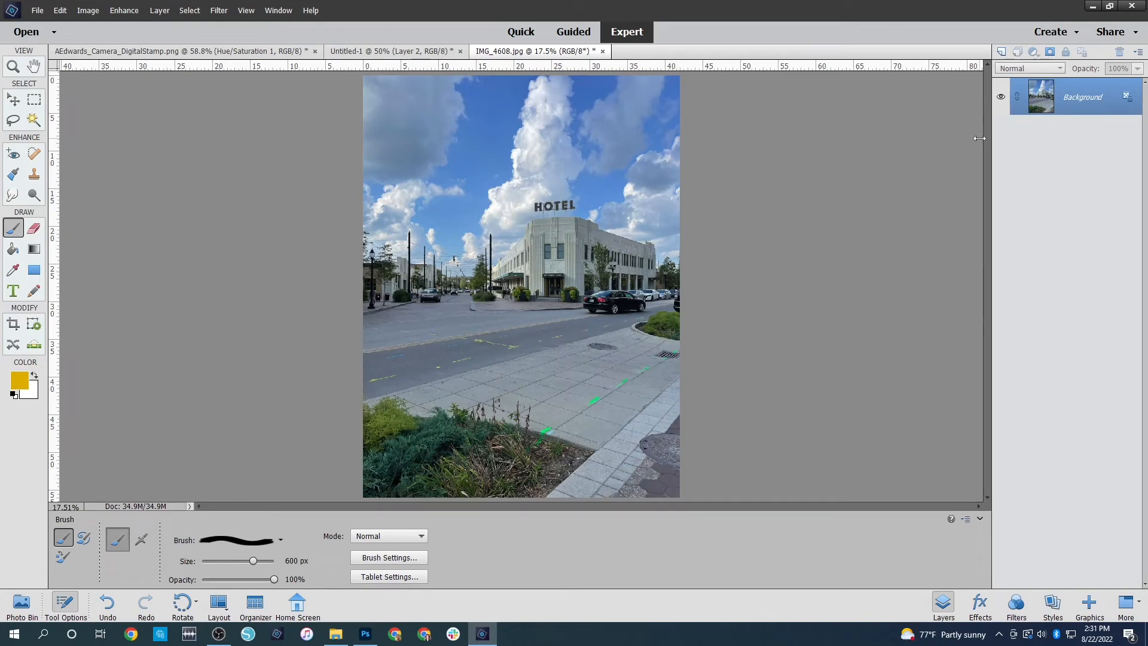
Copy the entire IMG_4608.jpg photo and paste it into Untitled-1 above the golden text stamp layer
key(ctrl+a)
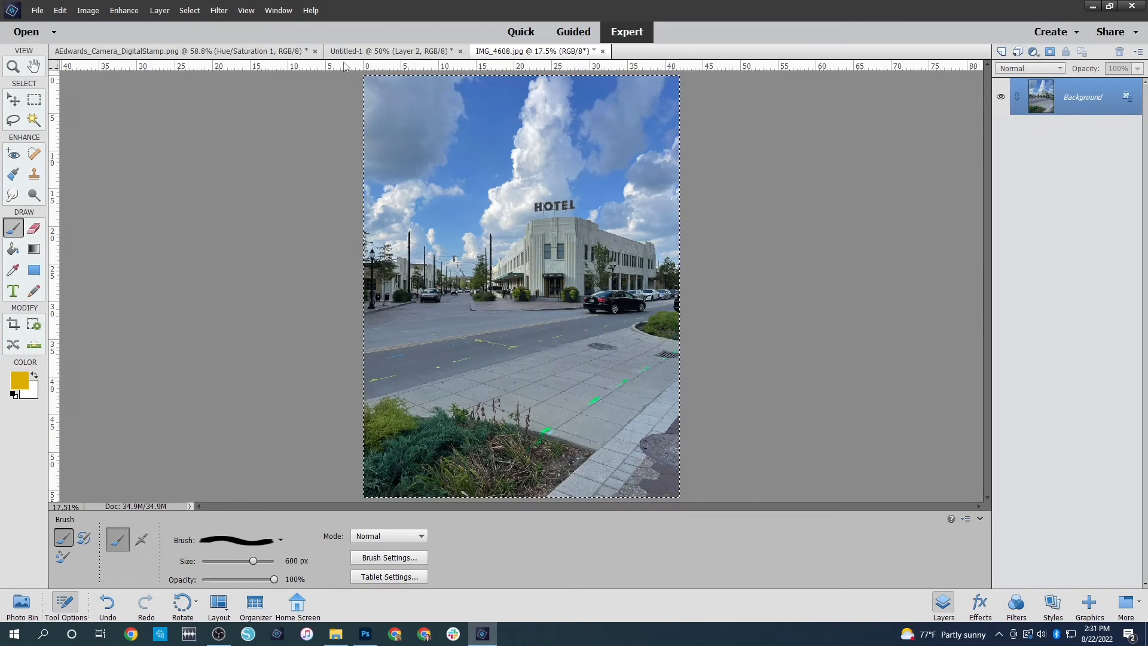
click(391, 51)
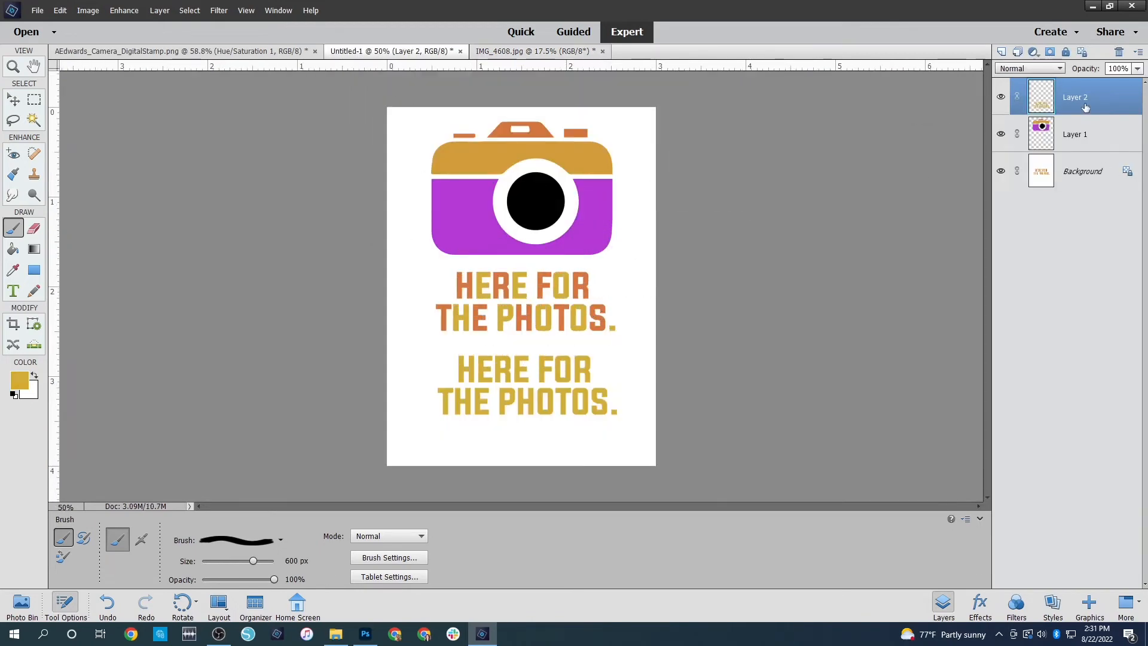
key(ctrl+v)
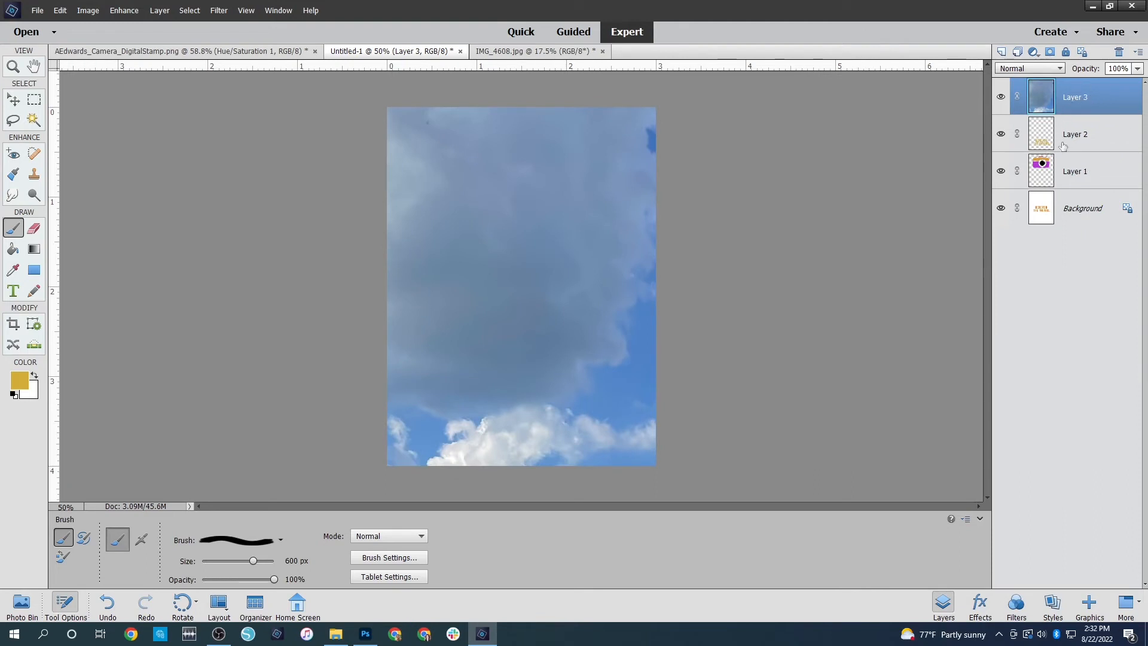
Clip the pasted photo to the golden text stamp, try shifting the photo upward inside the letters, and undo the shift
right_click(1071, 98)
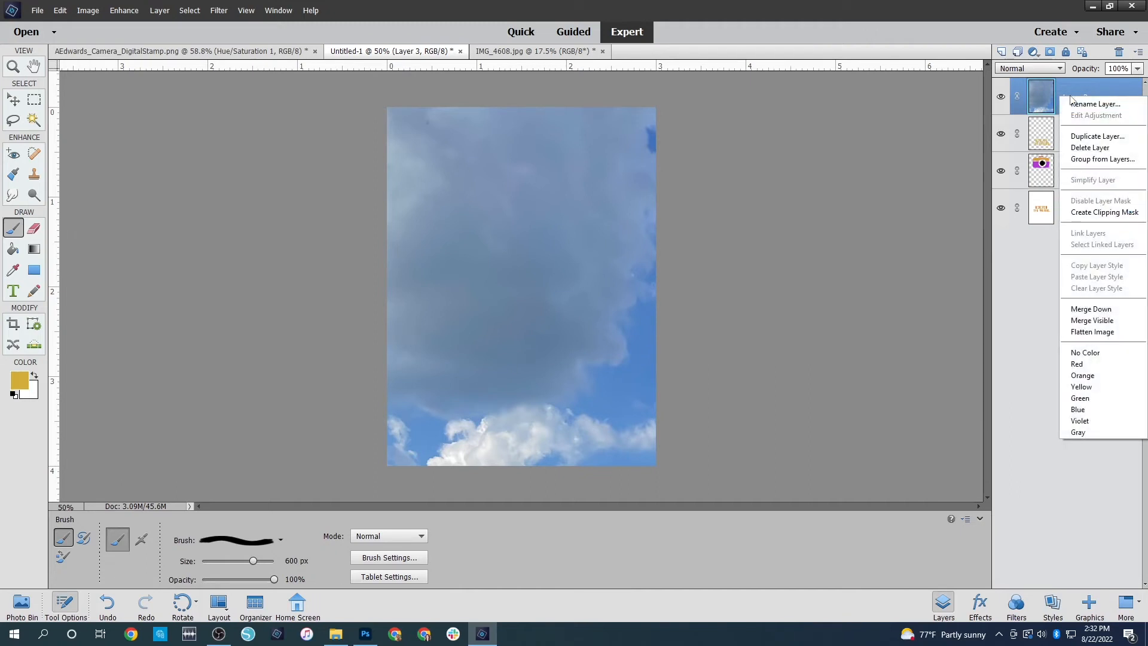
click(1093, 213)
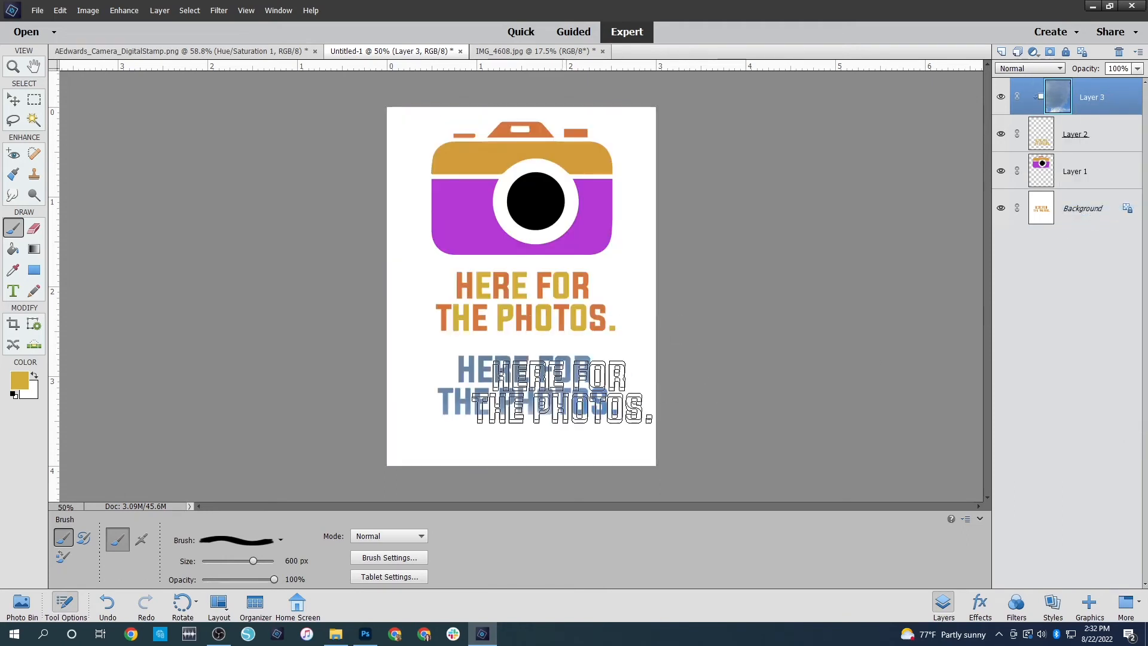
click(13, 100)
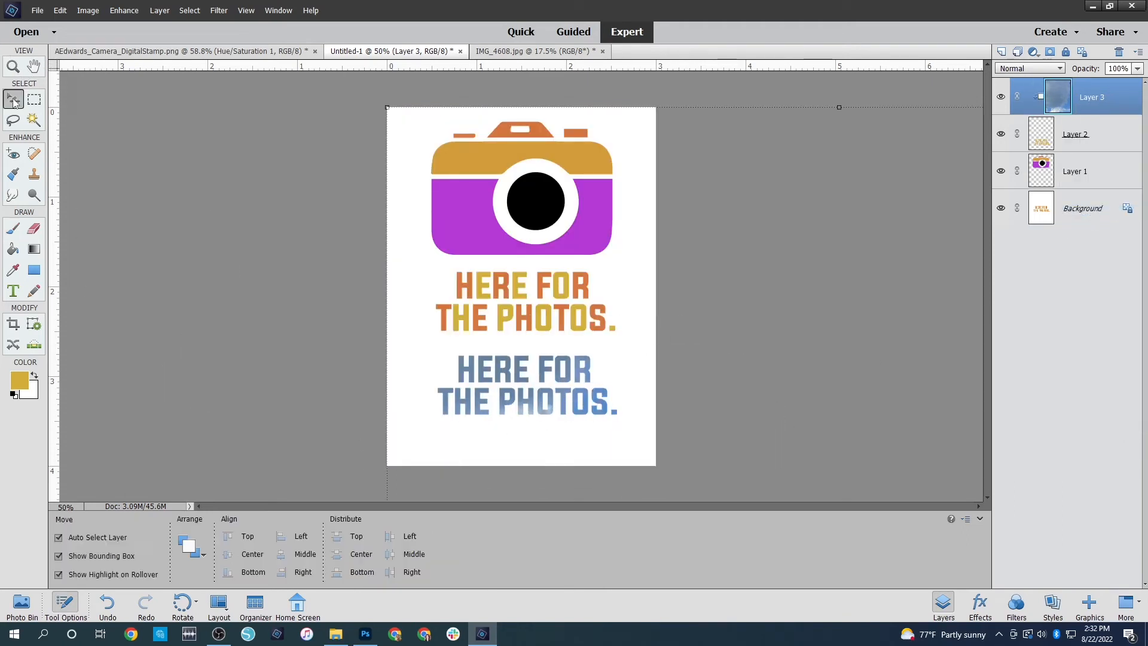
drag(566, 401, 561, 366)
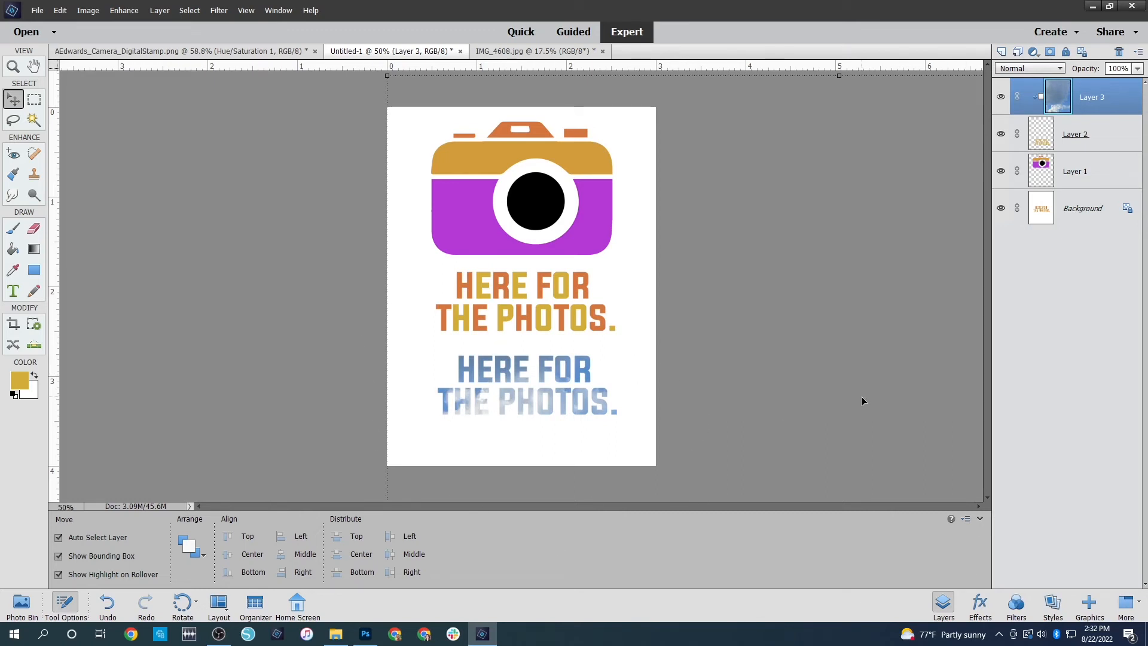
key(ctrl+z)
key(ctrl+z)
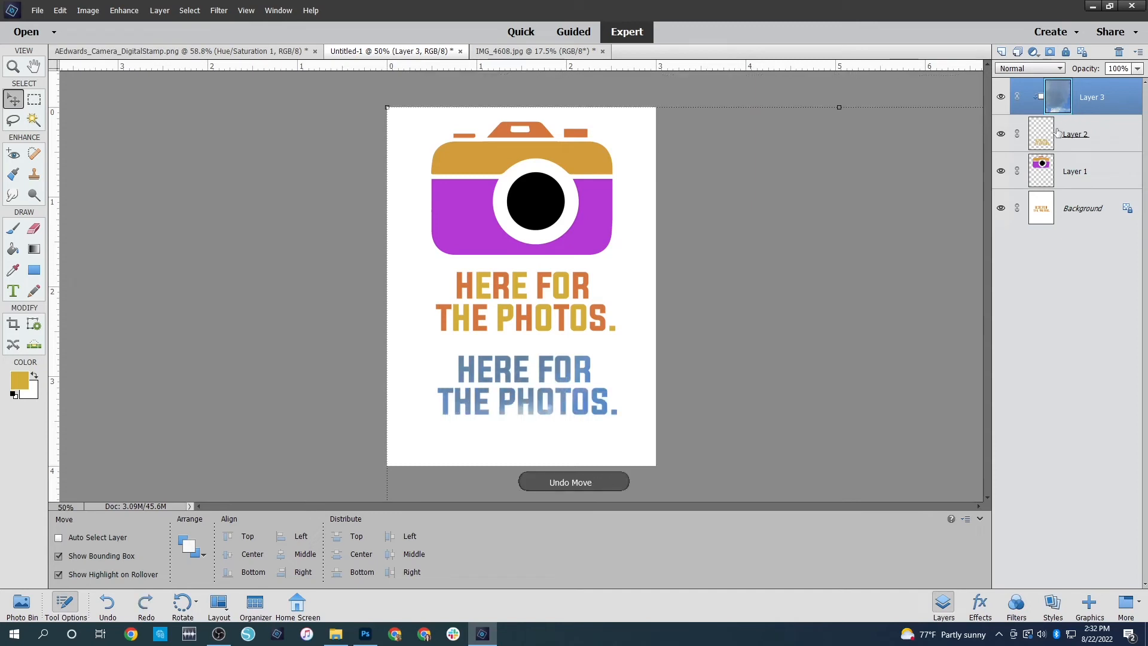
Reorder the photo layer directly above the camera layer, clip it to the camera, and shift the sky up and left inside the shape
drag(1073, 100, 1047, 165)
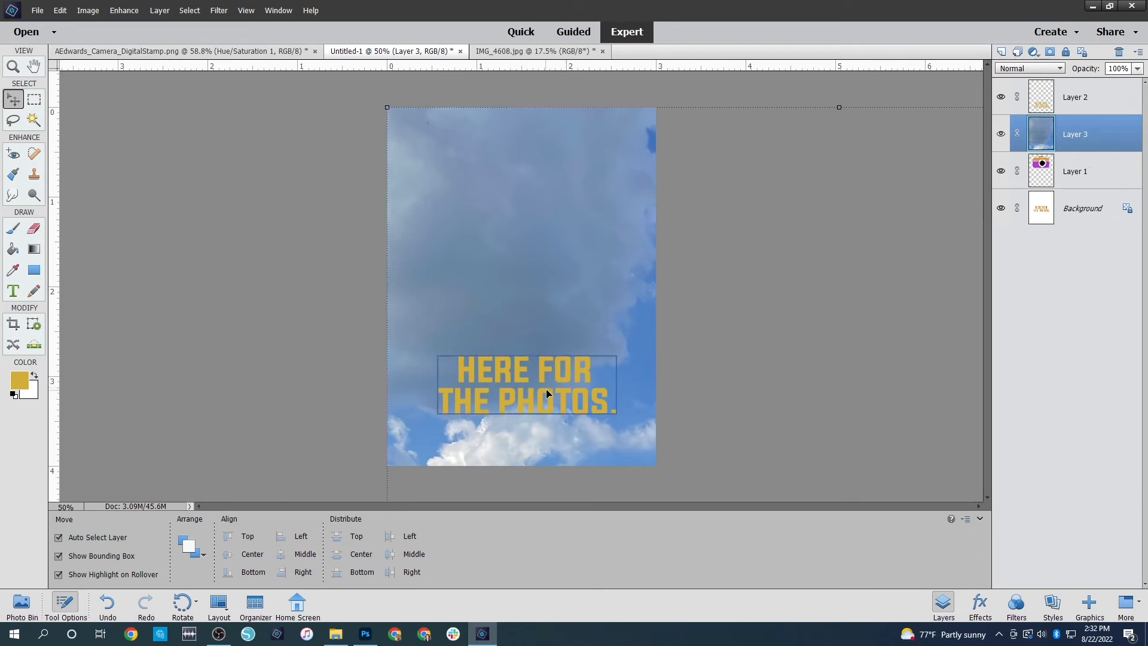
right_click(1077, 139)
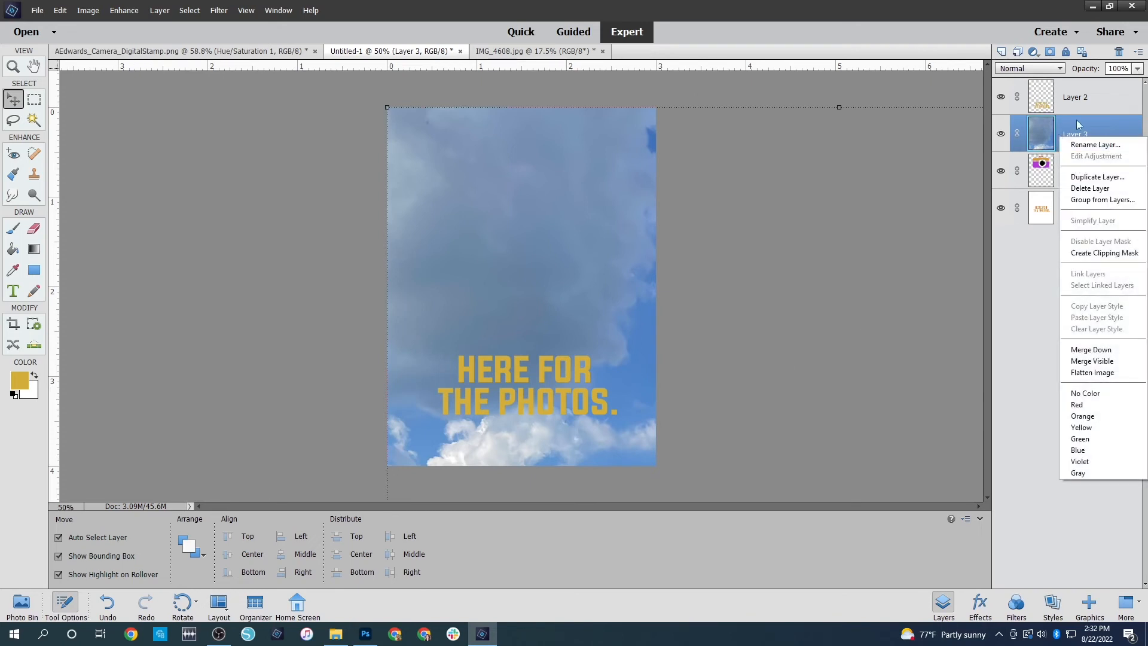
click(1087, 253)
drag(600, 219, 479, 183)
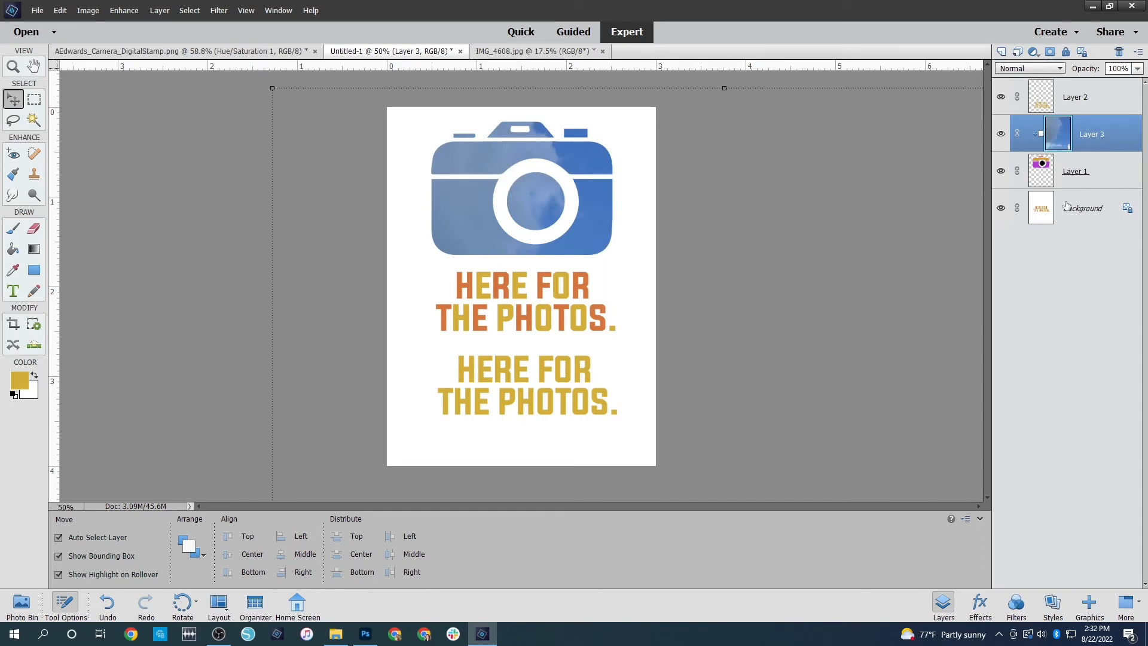
Undo the photo's last move and delete the clipped photo layer from the page
key(ctrl+z)
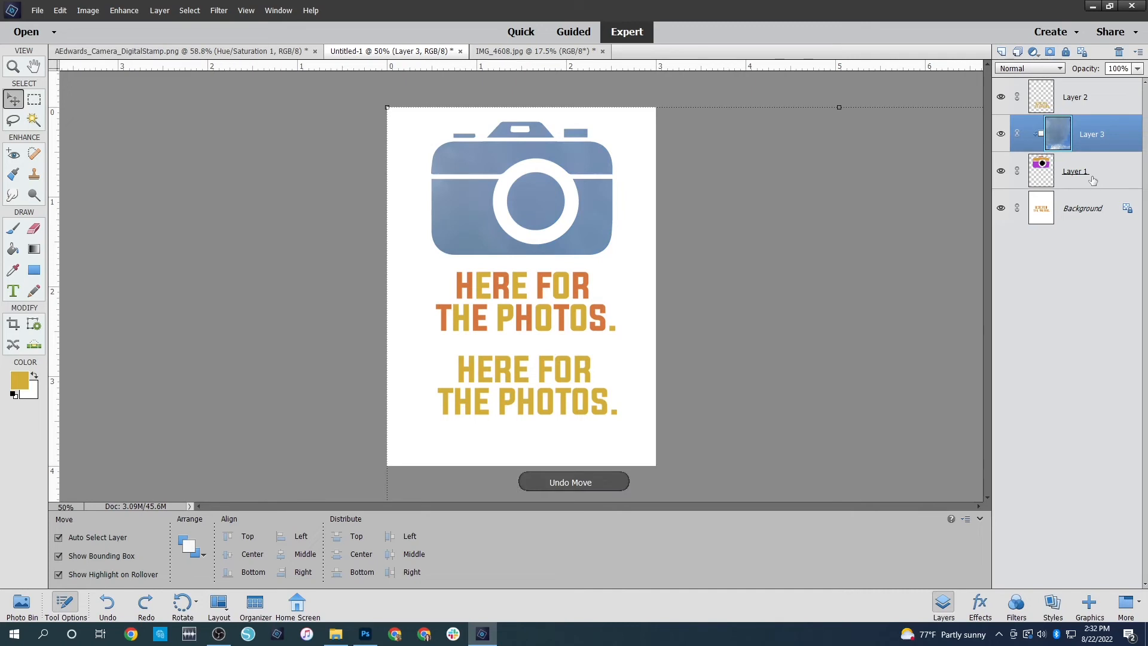
key(Delete)
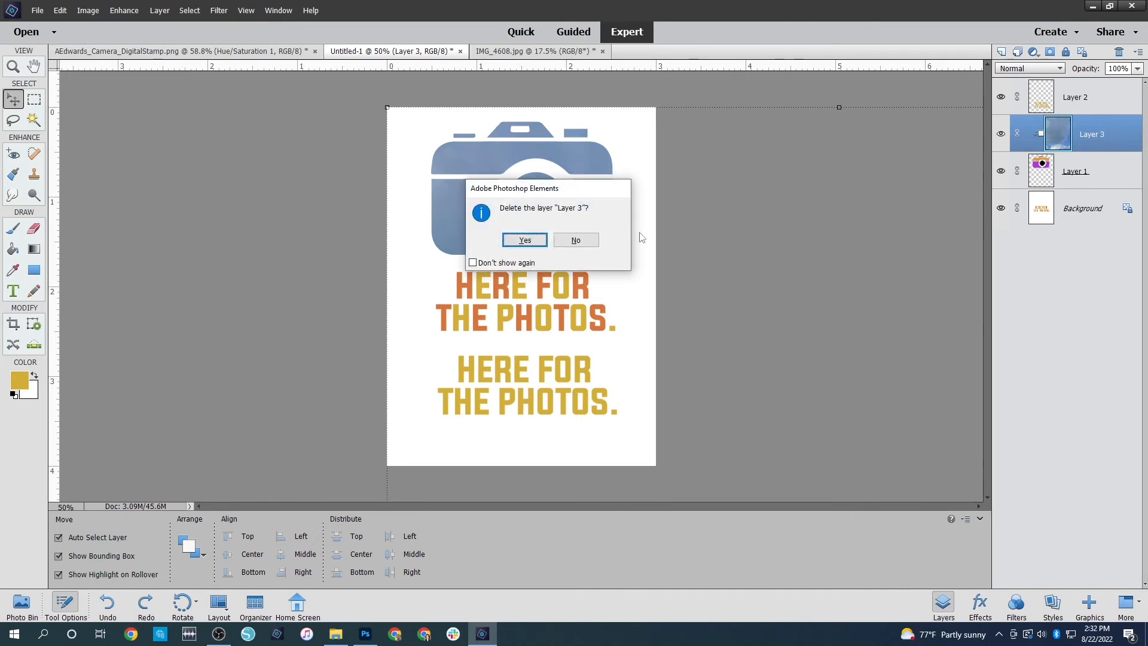
click(519, 241)
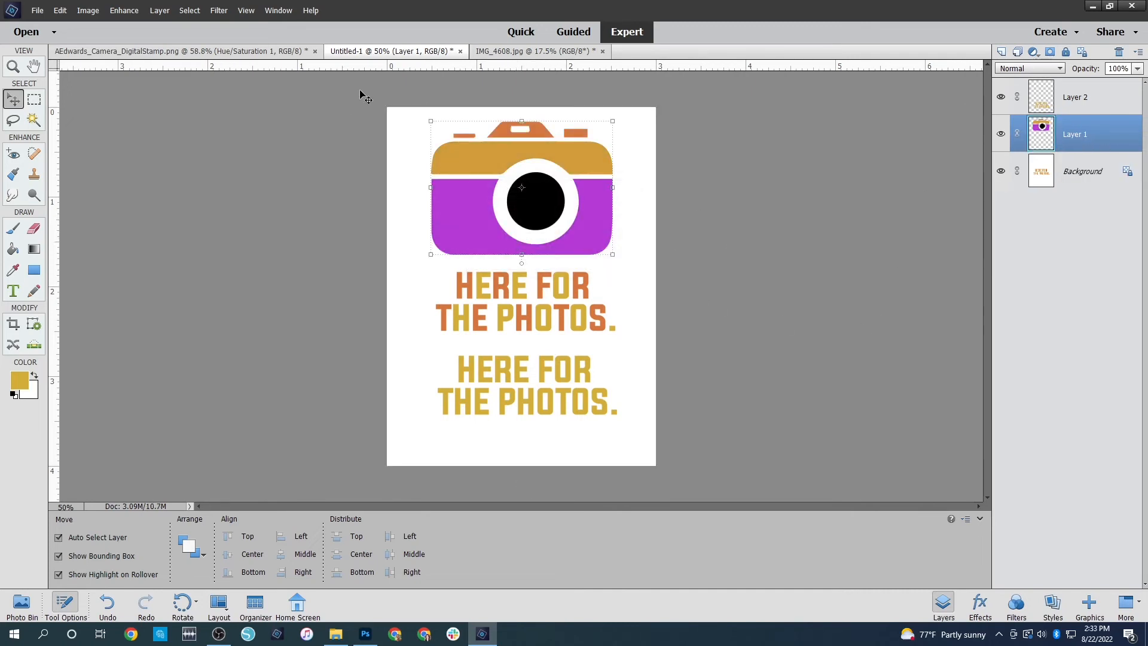
Close the IMG_4608.jpg photo without saving its changes and deselect the camera layer in Untitled-1
click(540, 53)
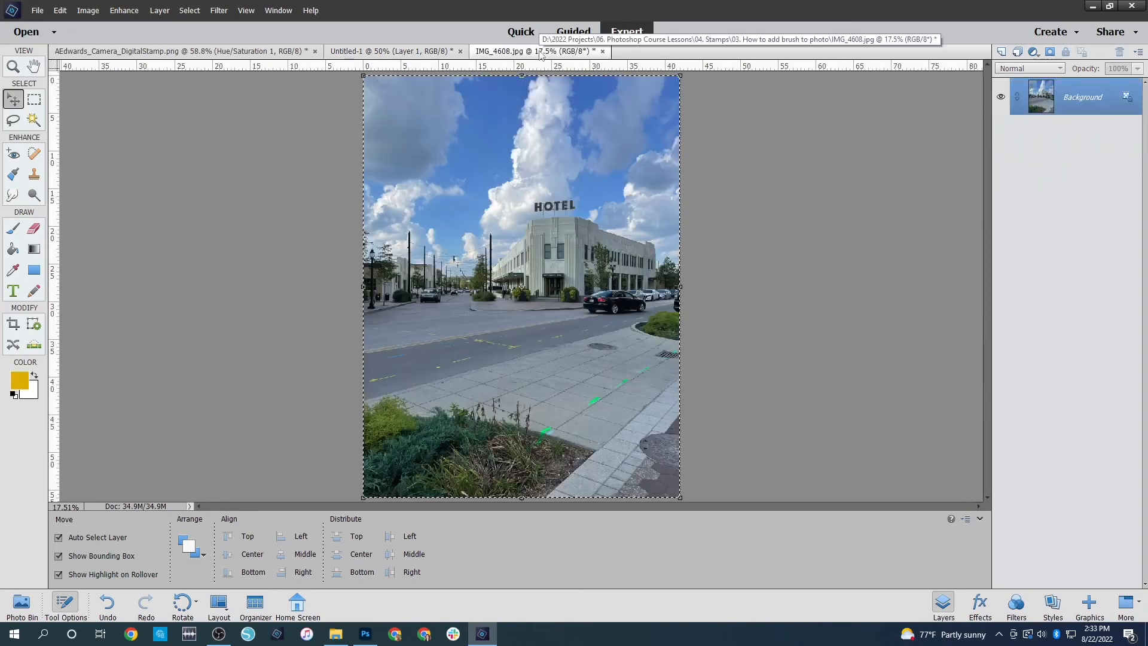
click(603, 52)
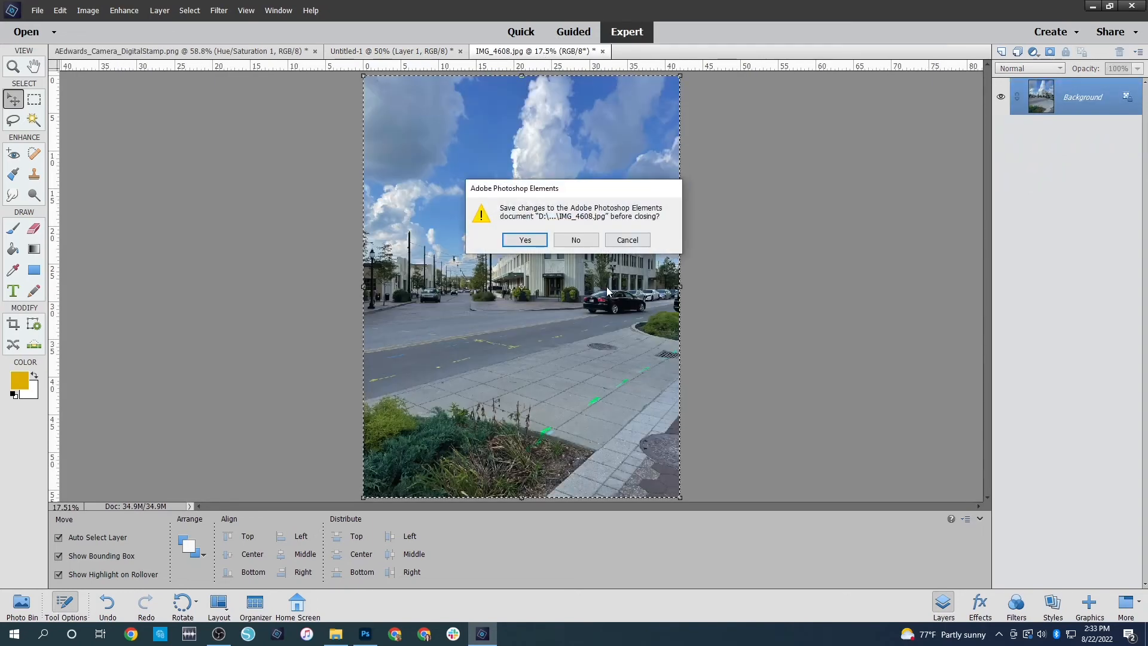
click(577, 240)
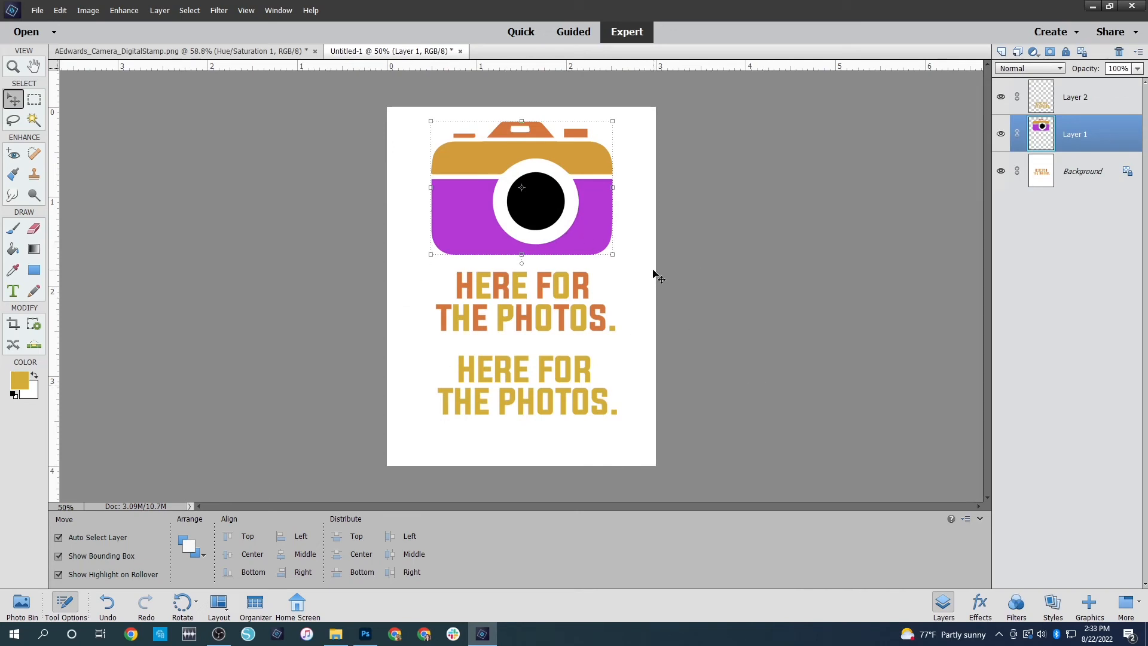
click(757, 270)
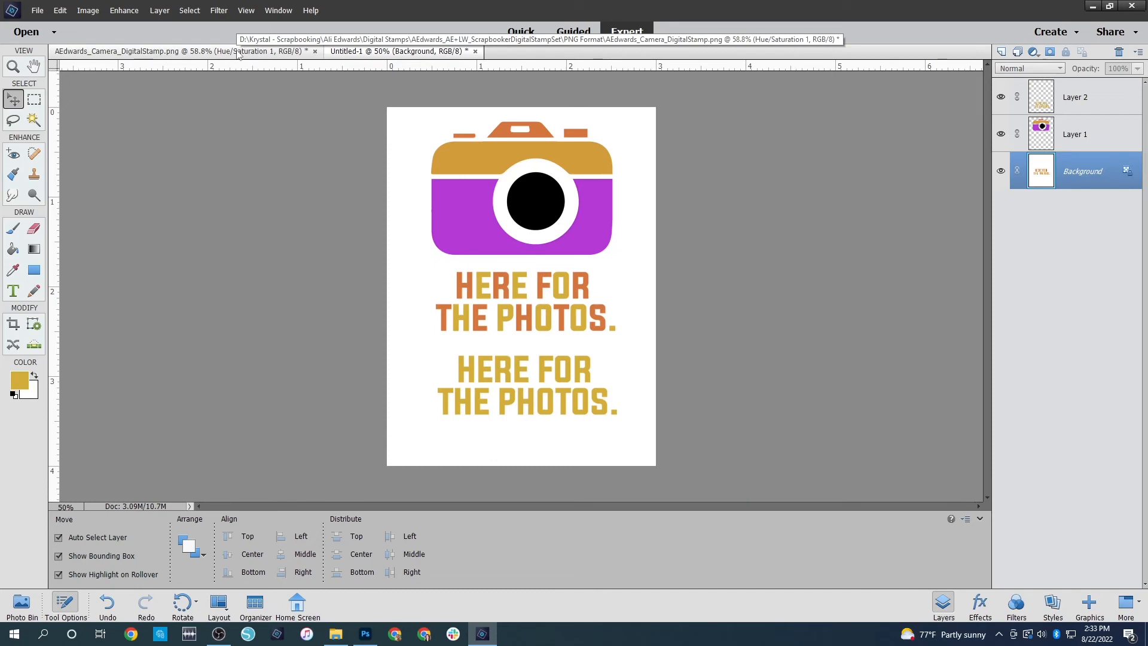
Close the white camera digital stamp PNG document without saving its changes
click(215, 54)
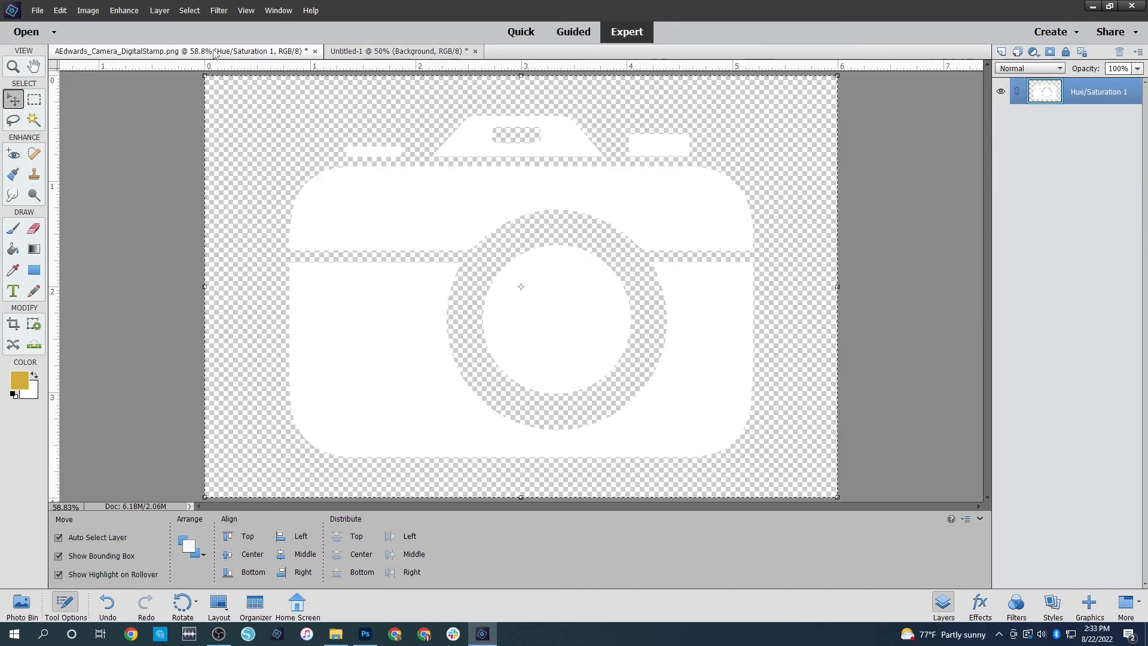
click(315, 51)
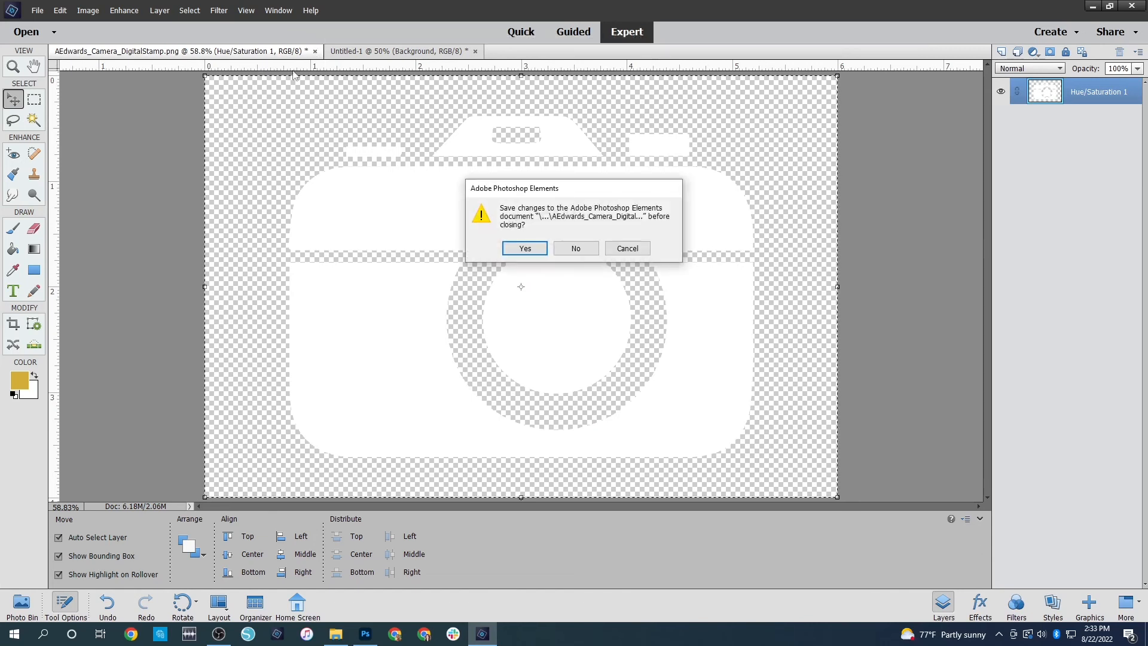
click(592, 248)
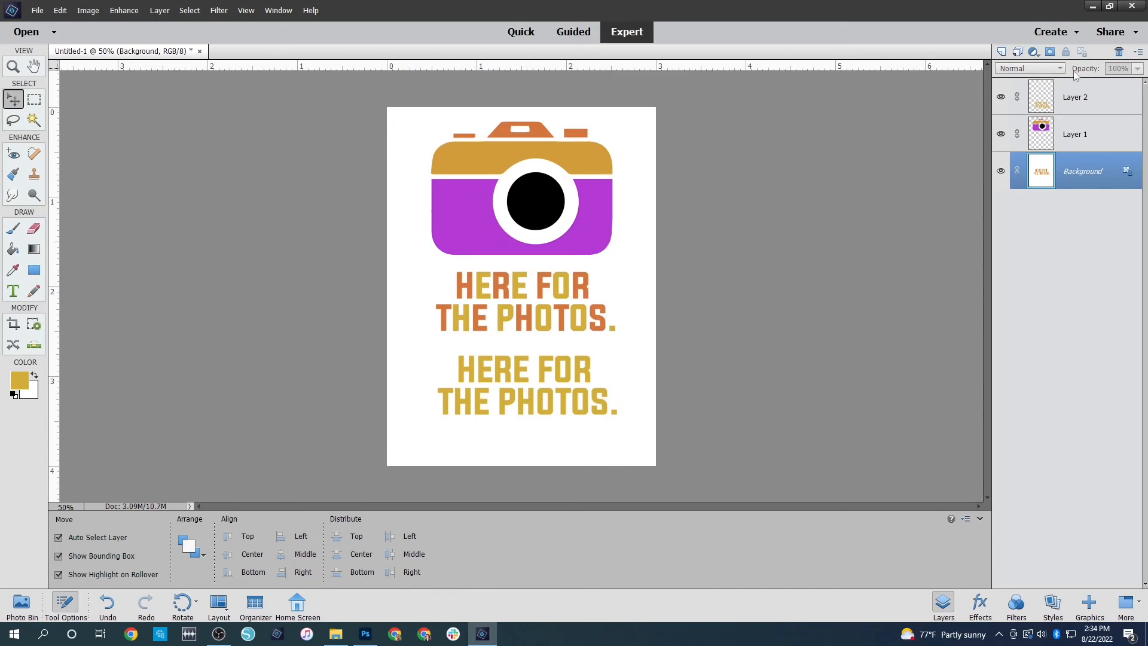
click(1034, 51)
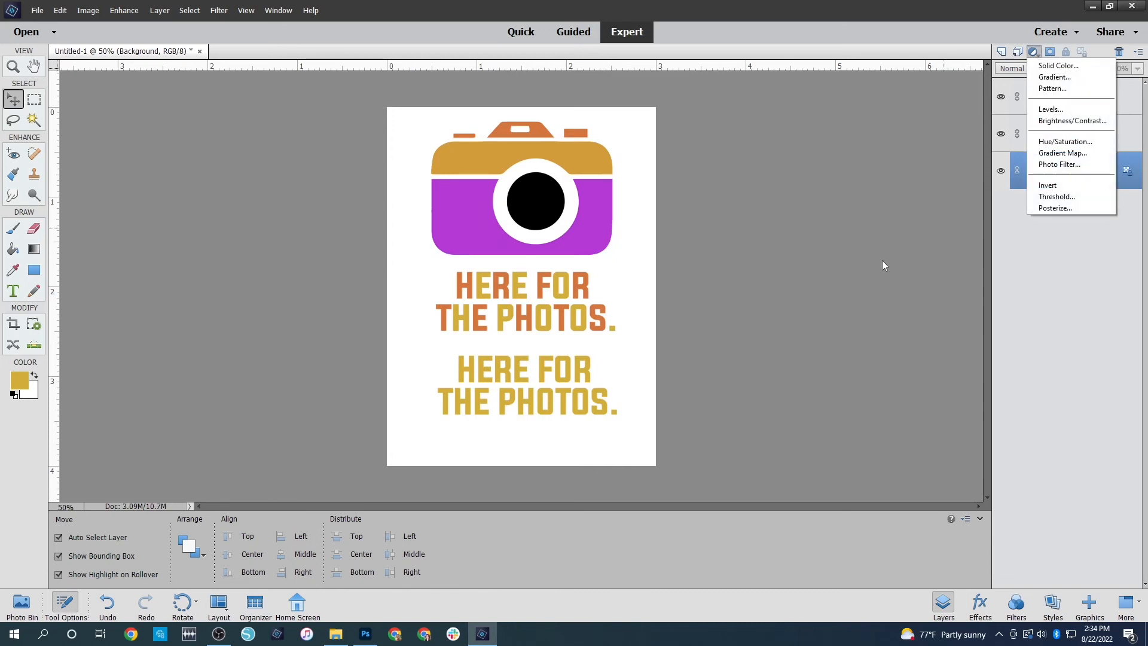
click(68, 278)
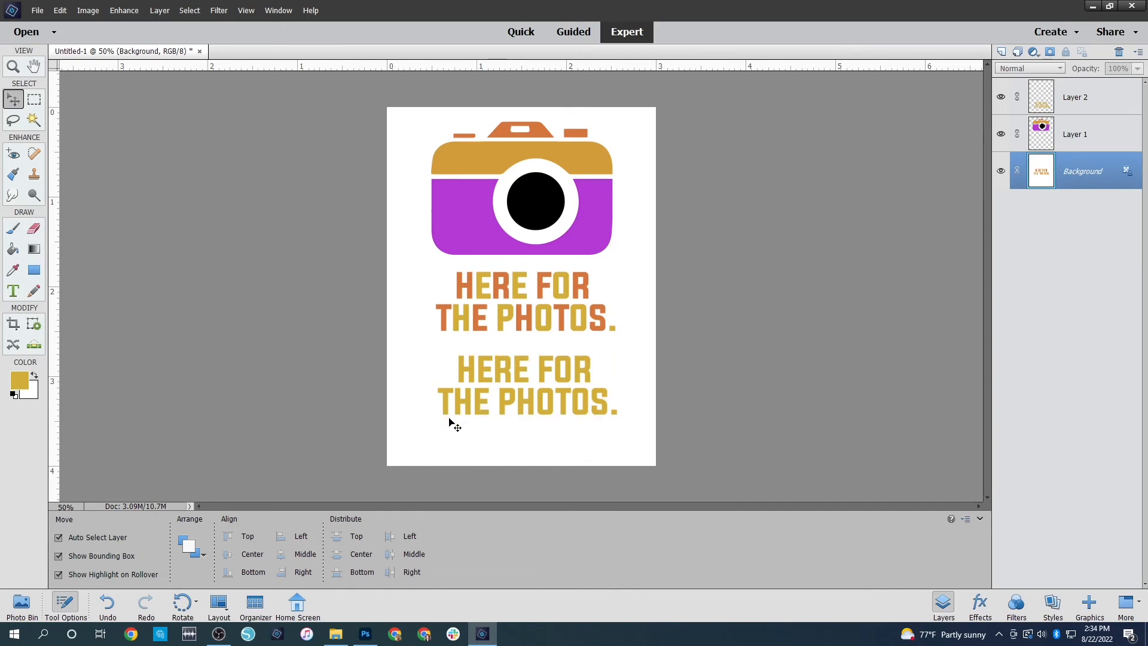
click(23, 386)
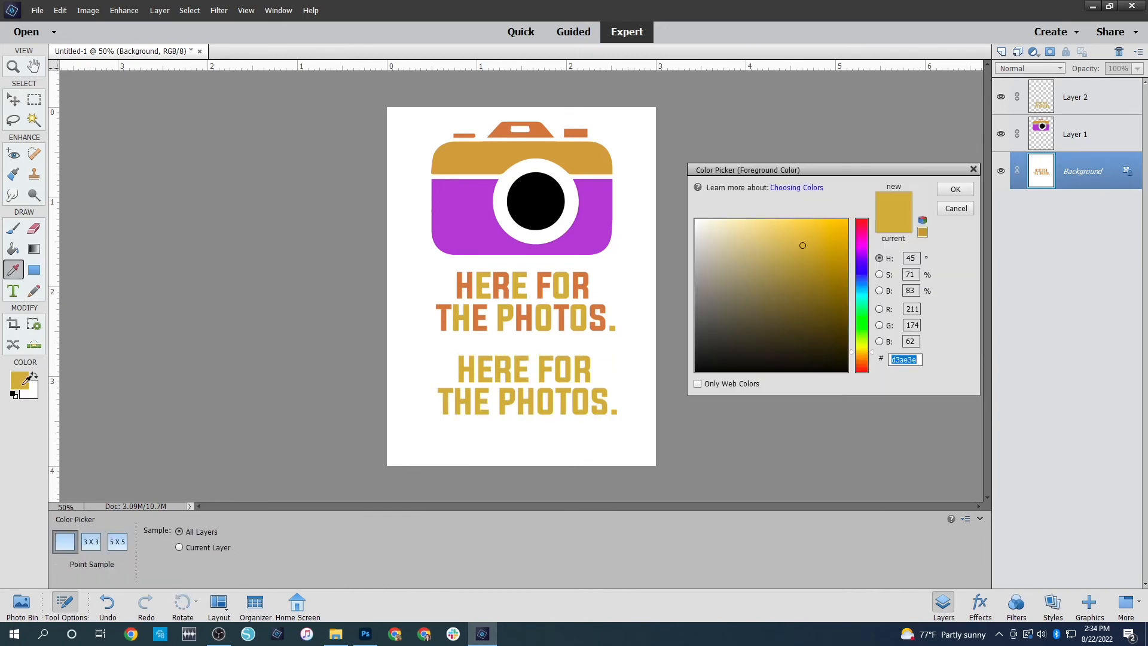
click(956, 209)
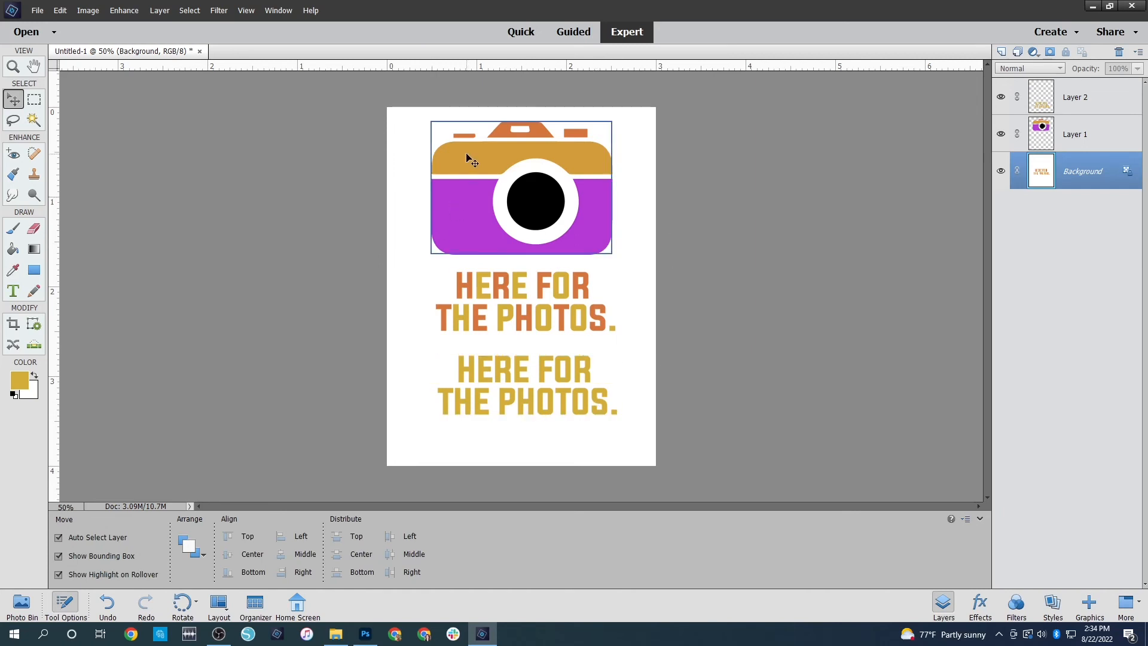
click(366, 634)
click(481, 634)
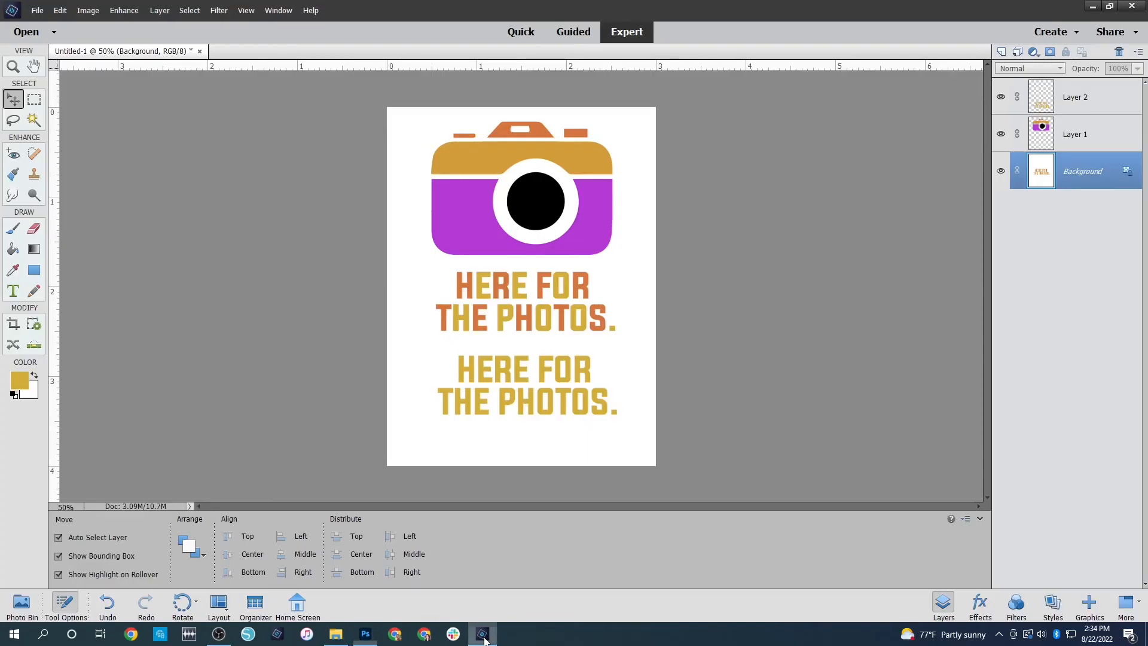